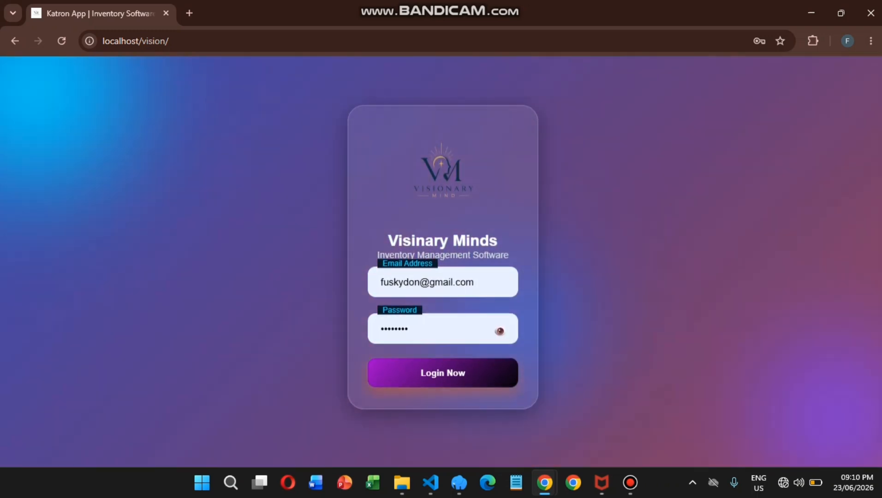
# Submit the administrator login details to reach the admin dashboard.
pyautogui.press('Return')
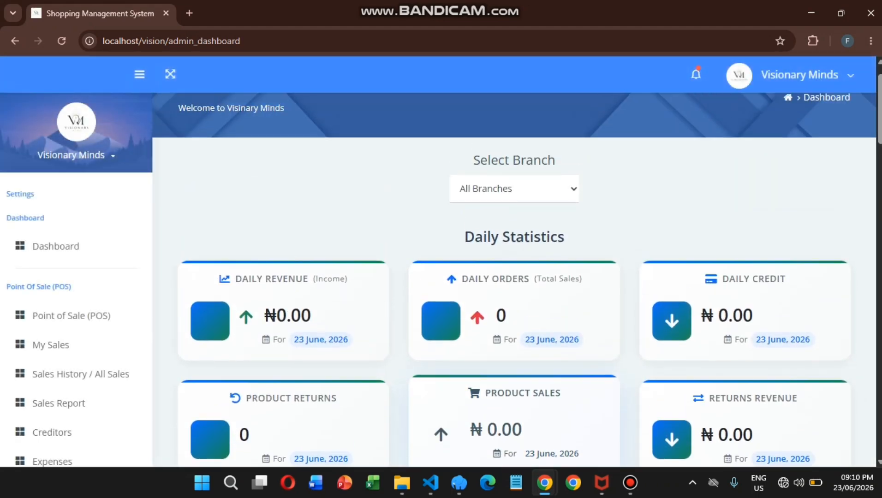
# Review the dashboard statistics and check the Select Branch options without changing them.
pyautogui.scroll(-5, 514, 276)
pyautogui.scroll(-15, 435, 273)
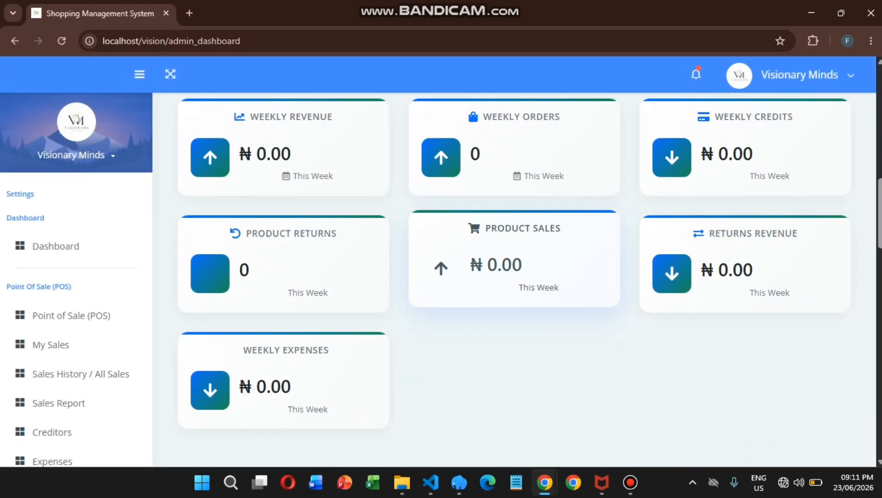
pyautogui.scroll(20, 514, 277)
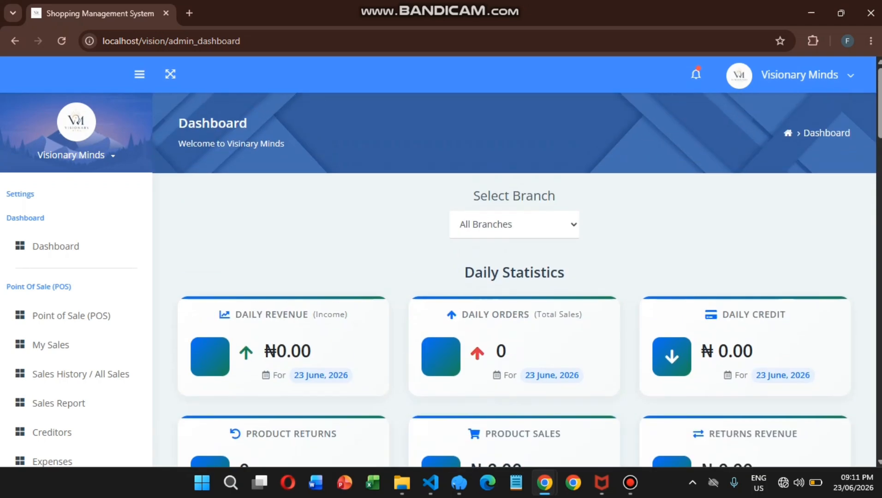
pyautogui.click(495, 226)
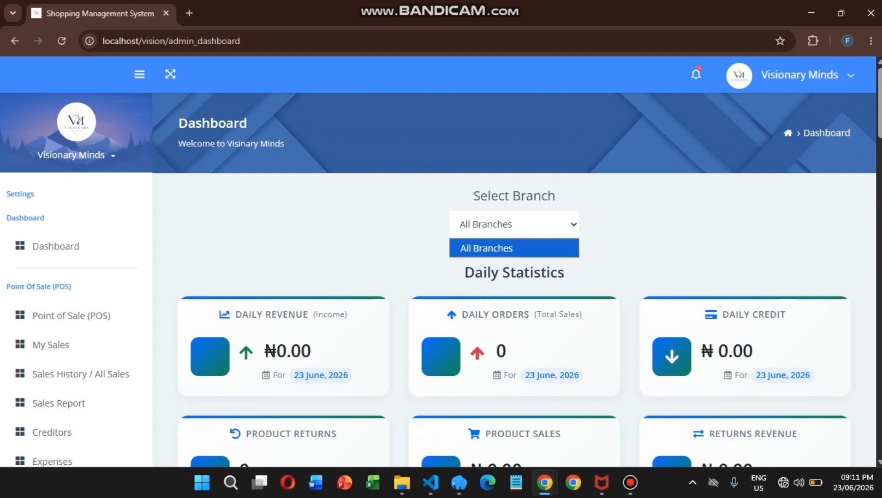
pyautogui.click(514, 248)
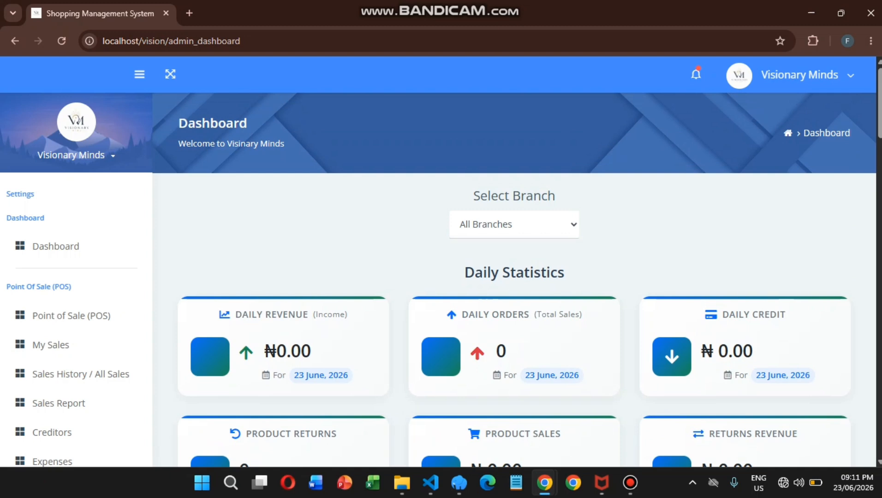
pyautogui.scroll(-1, 92, 335)
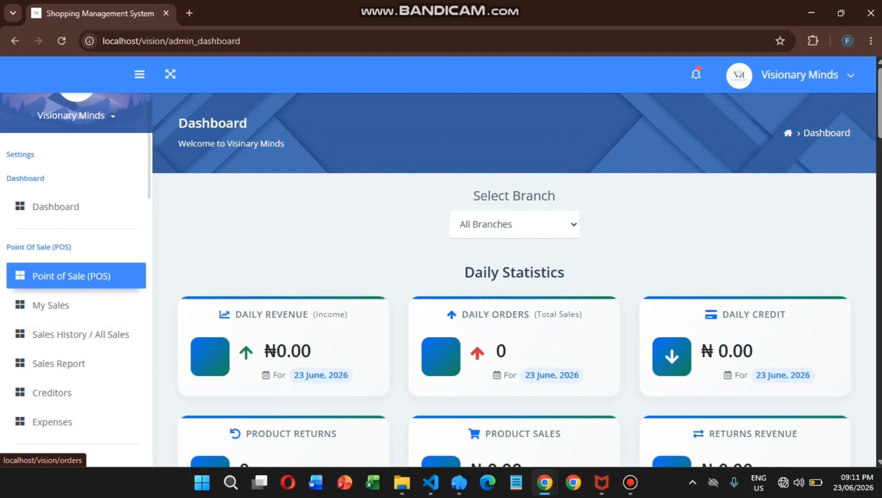
# Open the Point of Sale page and review the branches offered for sales.
pyautogui.click(72, 276)
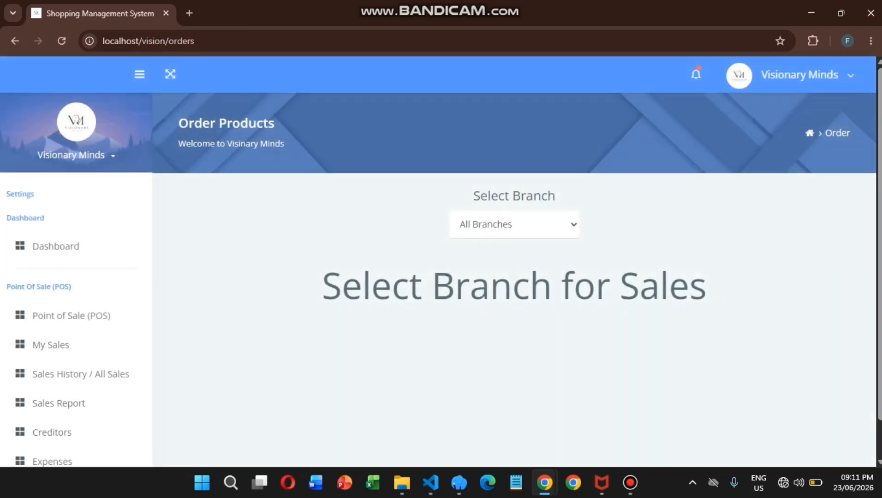
pyautogui.click(514, 184)
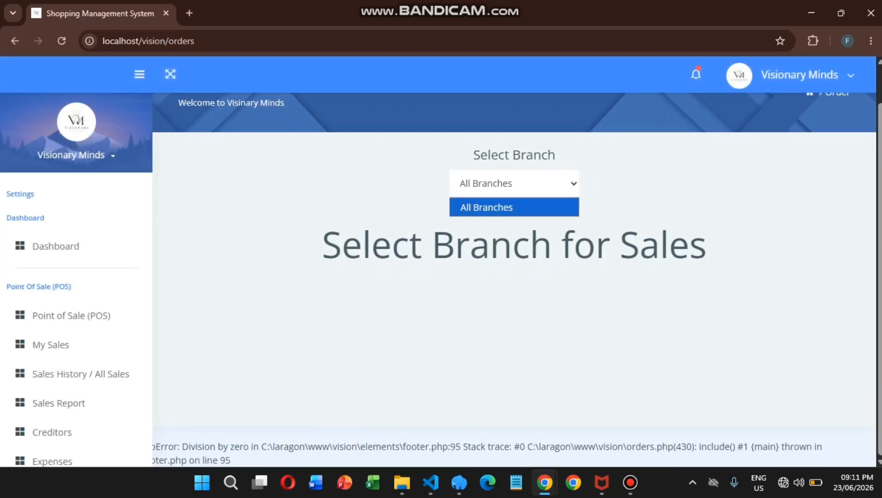
pyautogui.scroll(1, 514, 277)
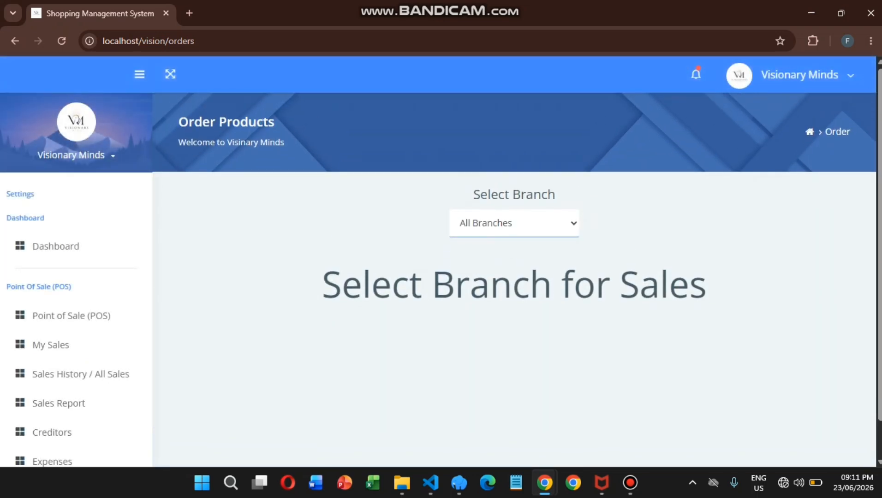
pyautogui.click(514, 223)
pyautogui.click(378, 240)
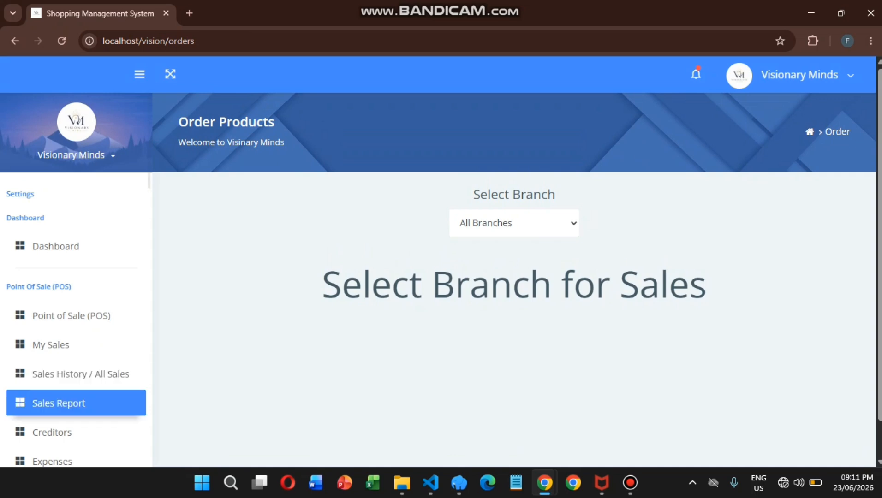
pyautogui.scroll(-3, 76, 401)
pyautogui.scroll(-10, 76, 369)
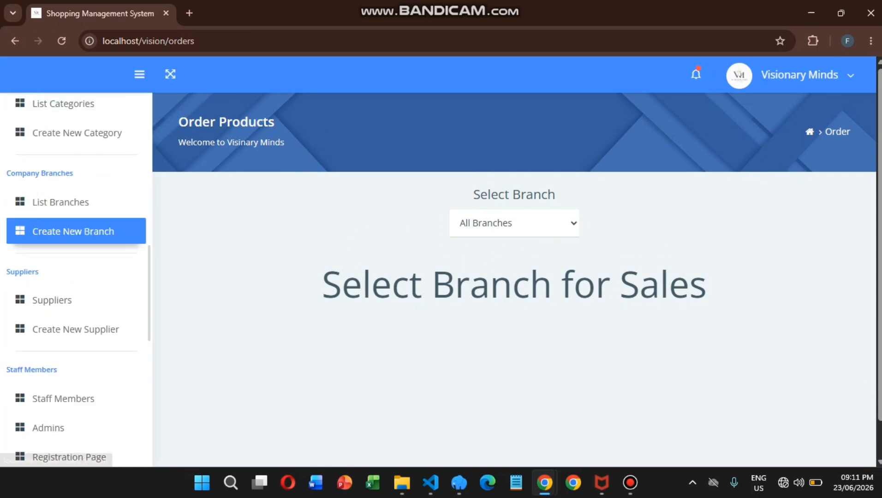
# Create a company branch named Main Branch.
pyautogui.click(73, 231)
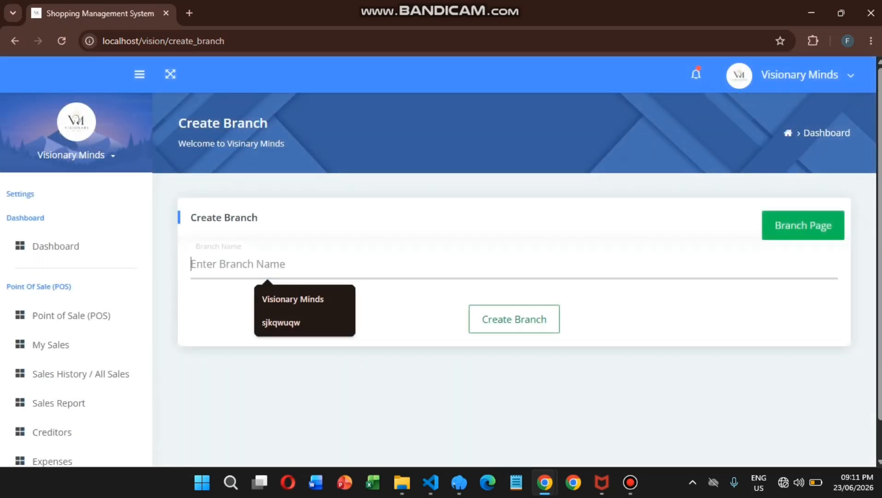
pyautogui.write('Main Branch')
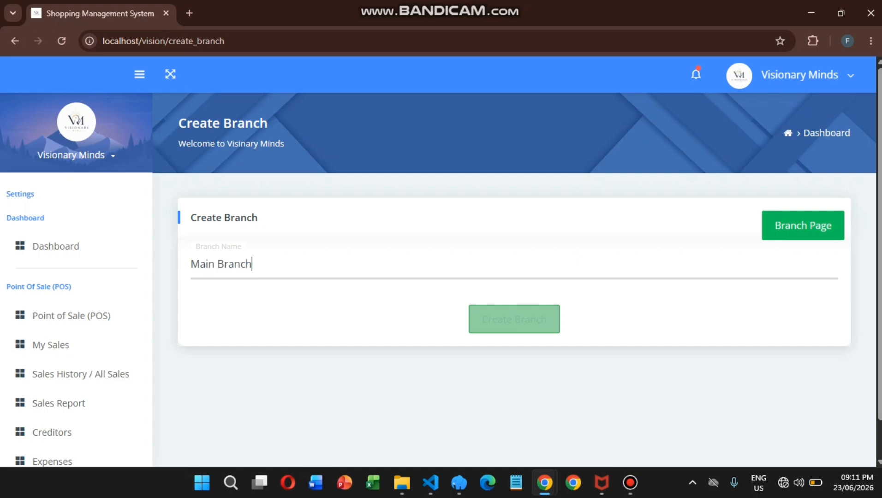
pyautogui.click(514, 319)
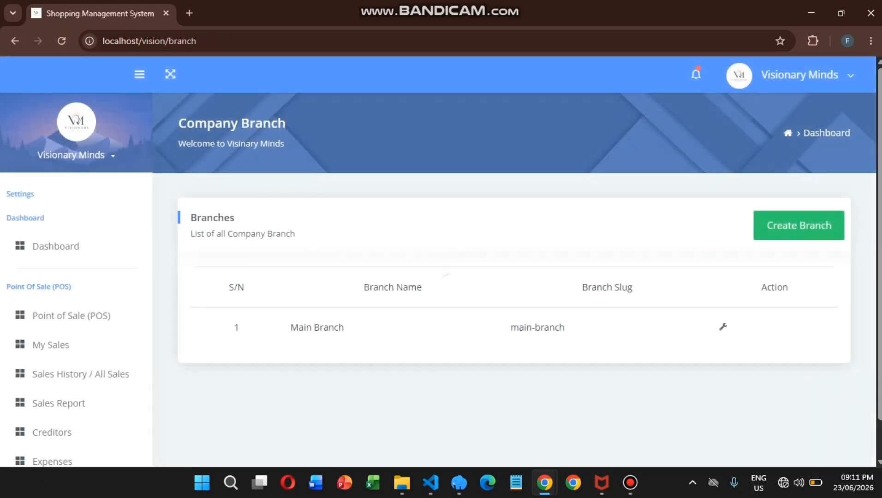
# Create a second branch named Anthony Branch.
pyautogui.click(799, 225)
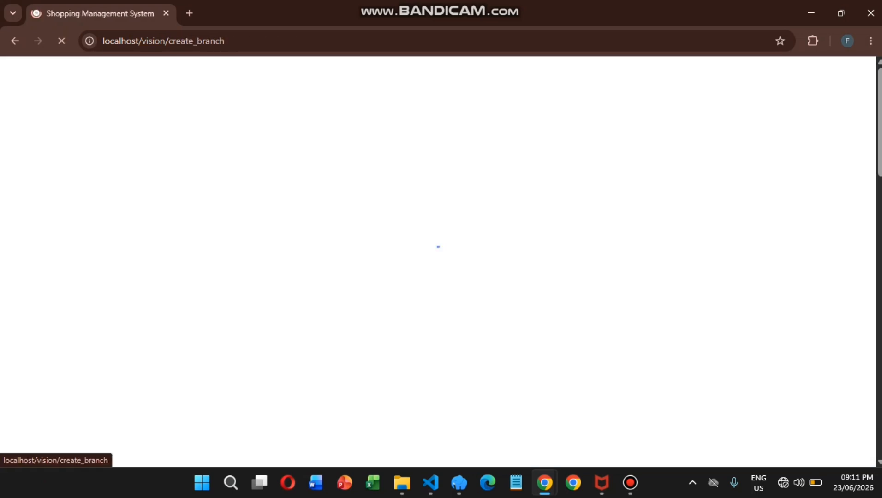
pyautogui.click(304, 264)
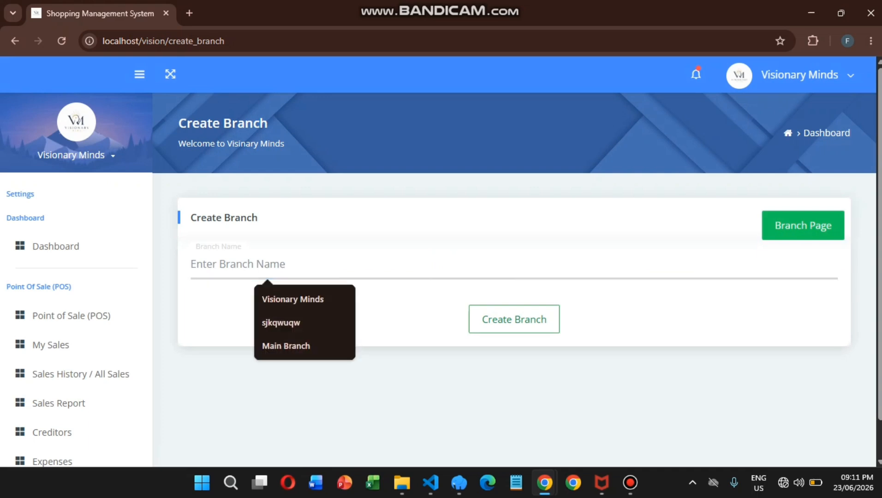
pyautogui.write('Anthony Branch')
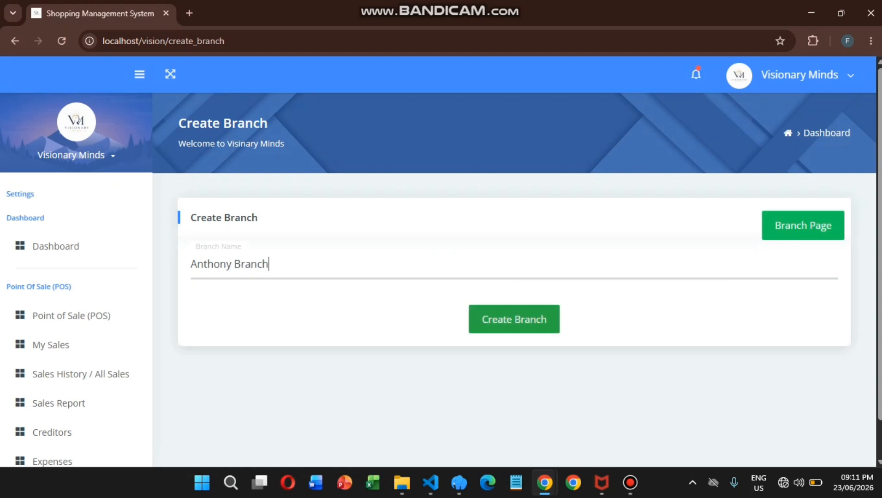
pyautogui.click(514, 319)
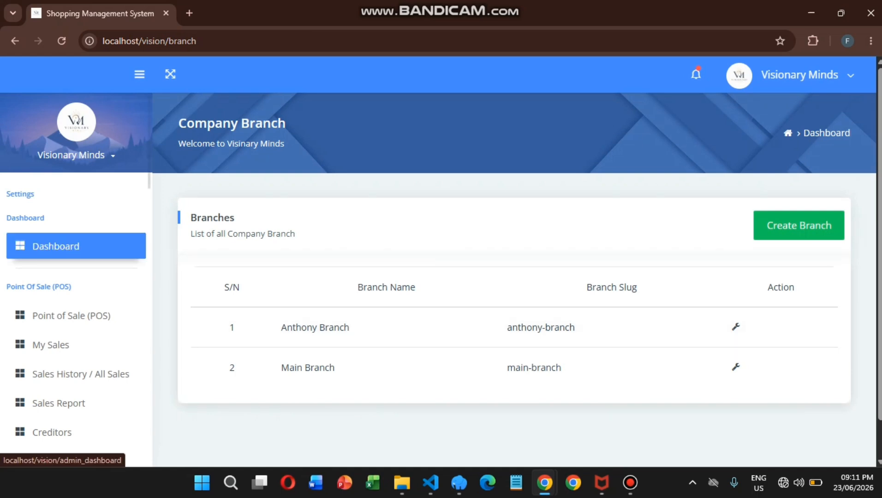
# Switch the dashboard to Main Branch, then back to All Branches.
pyautogui.click(69, 245)
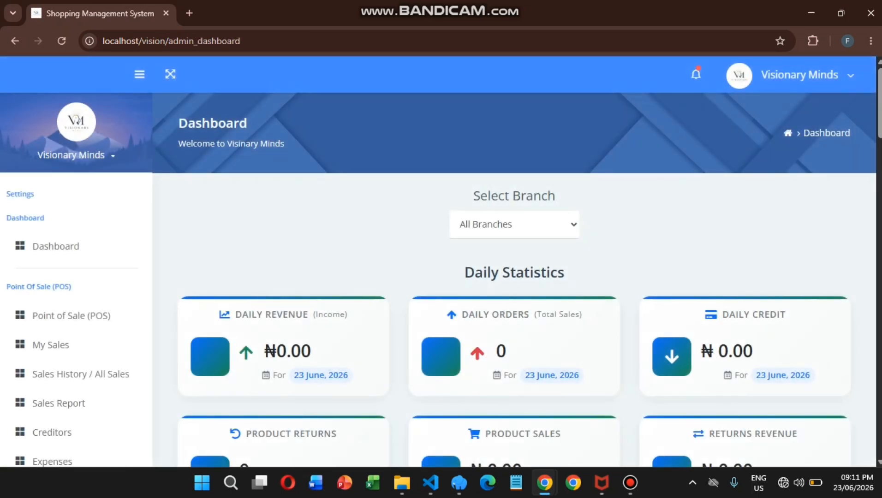
pyautogui.click(514, 224)
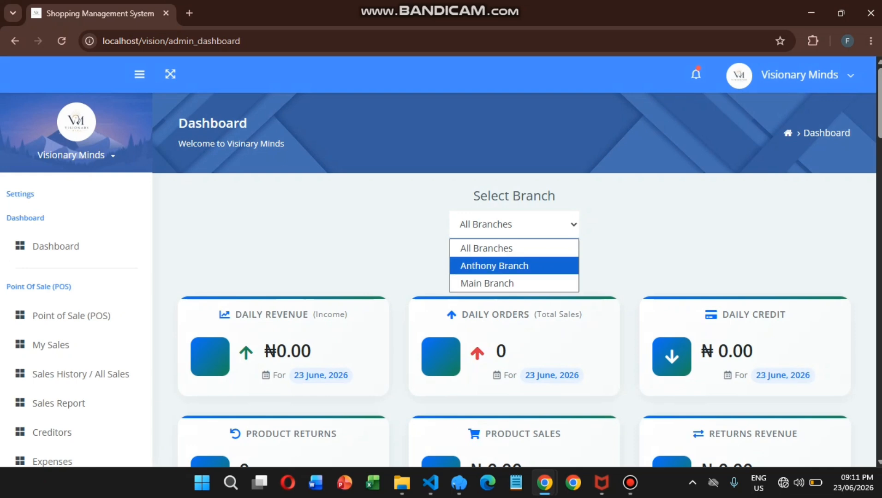
pyautogui.click(487, 283)
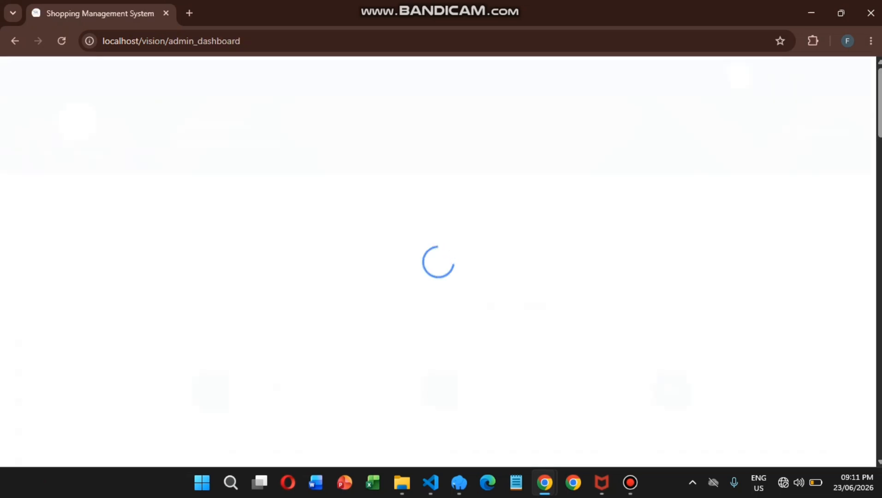
pyautogui.click(515, 224)
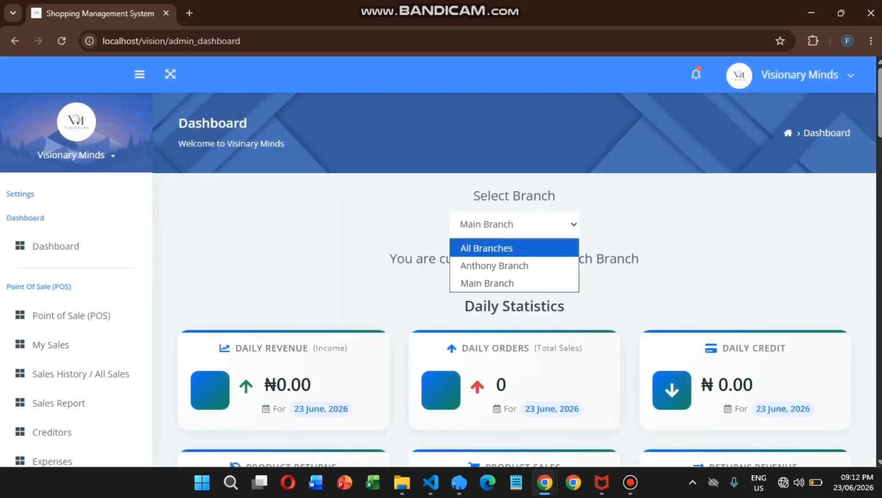
pyautogui.click(486, 248)
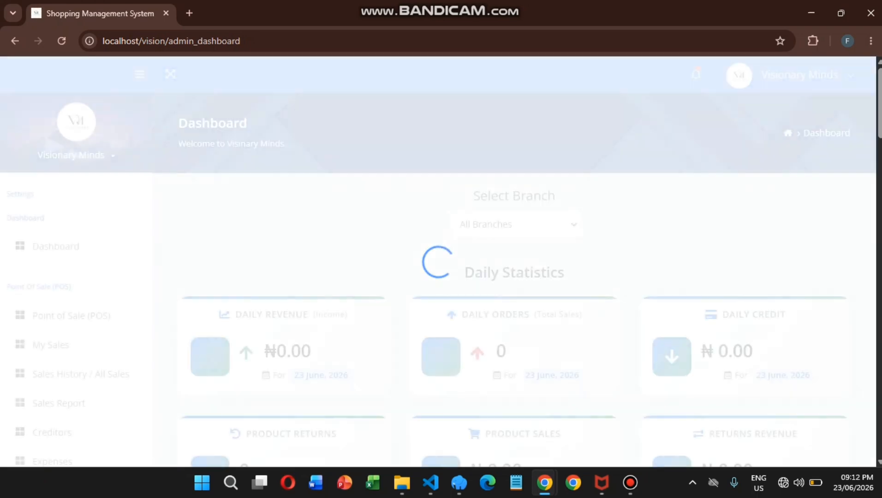
# Open the Create New Product form from the Products menu.
pyautogui.scroll(-10, 74, 350)
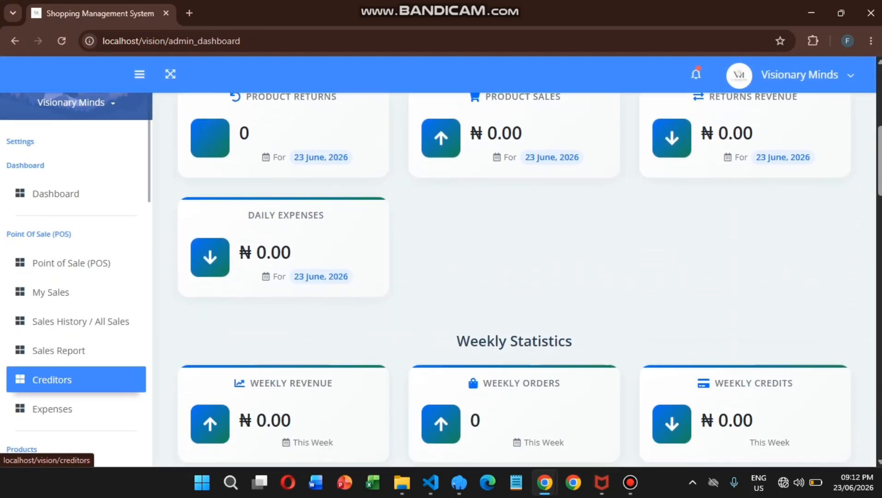
pyautogui.scroll(-3, 73, 351)
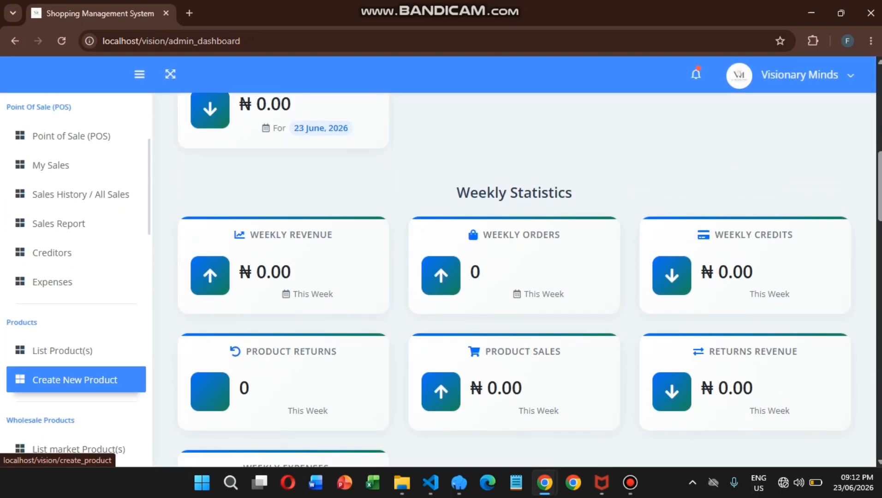
pyautogui.click(74, 379)
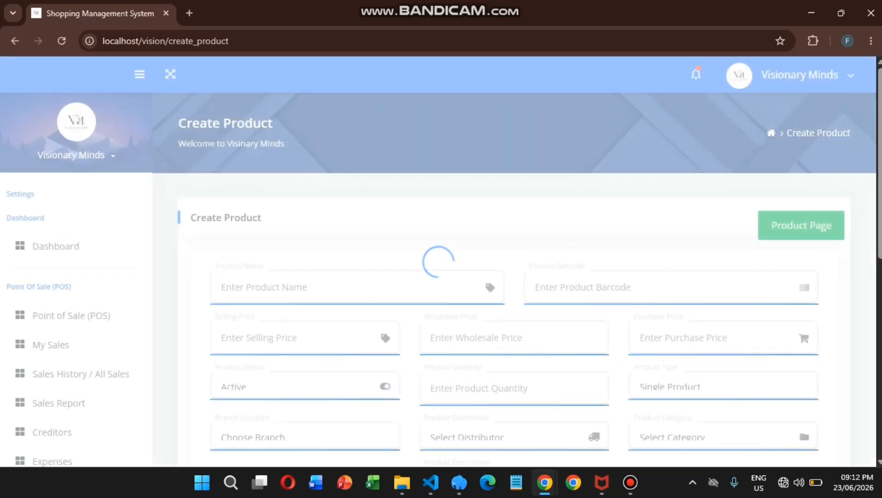
pyautogui.scroll(-4, 305, 320)
pyautogui.scroll(2, 304, 320)
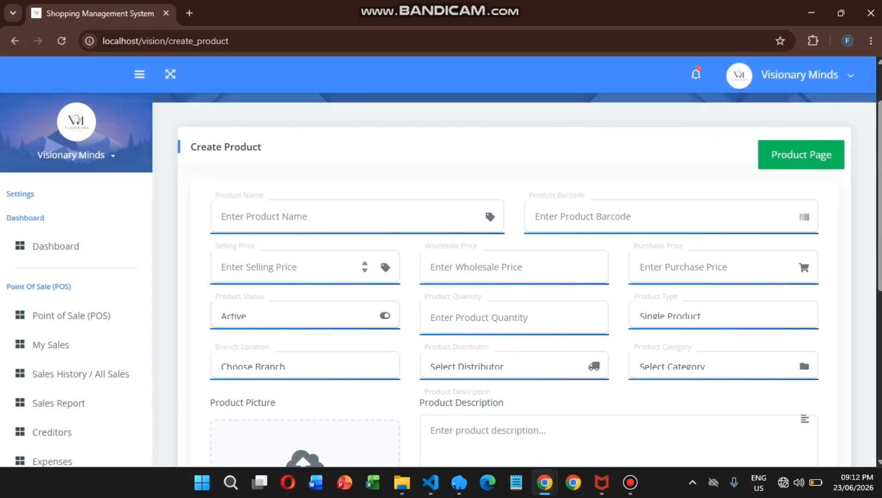
pyautogui.click(305, 267)
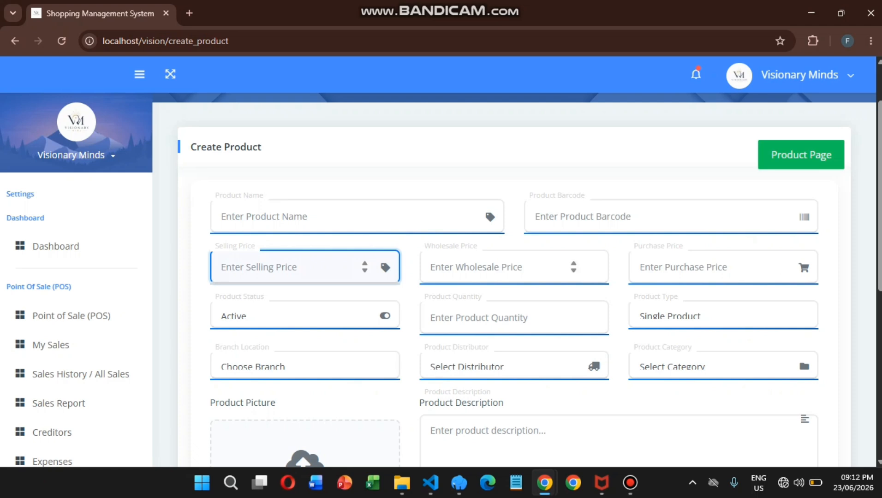
pyautogui.click(304, 315)
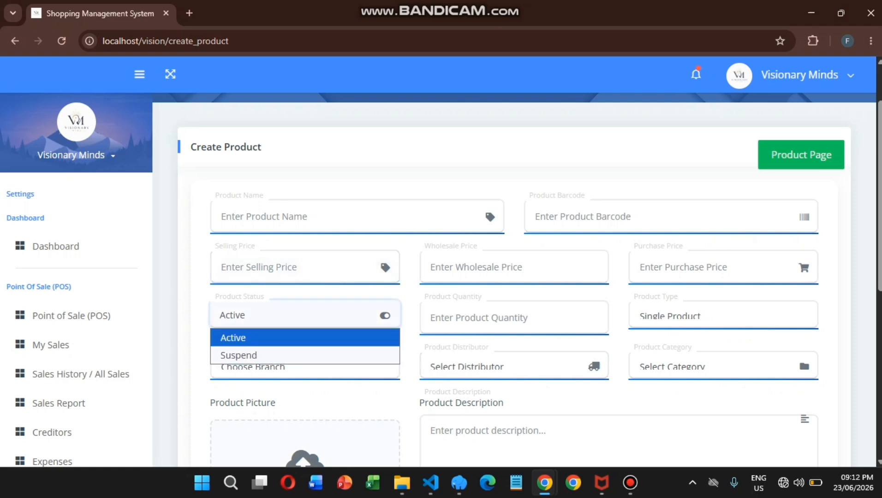
pyautogui.click(498, 318)
pyautogui.scroll(-1, 514, 318)
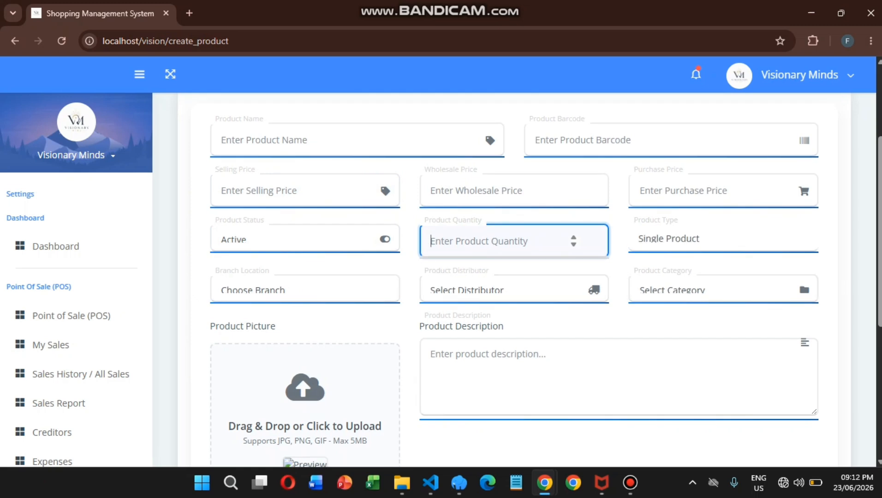
pyautogui.click(723, 239)
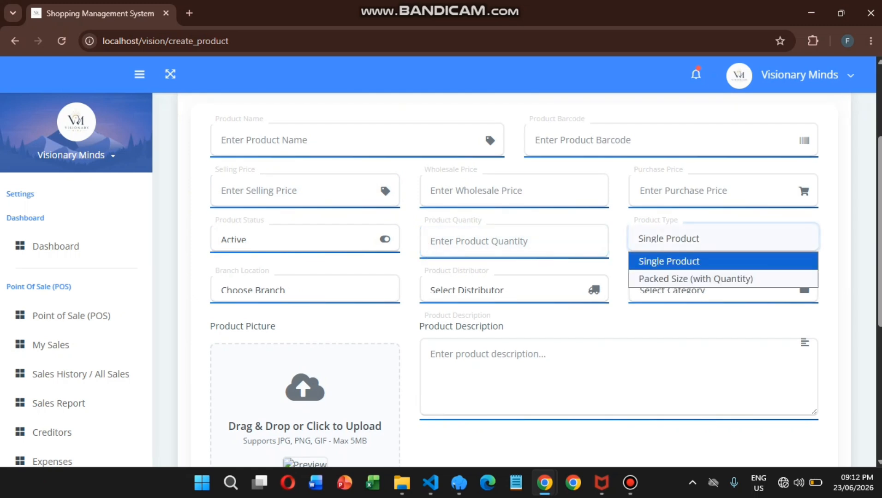
pyautogui.click(723, 262)
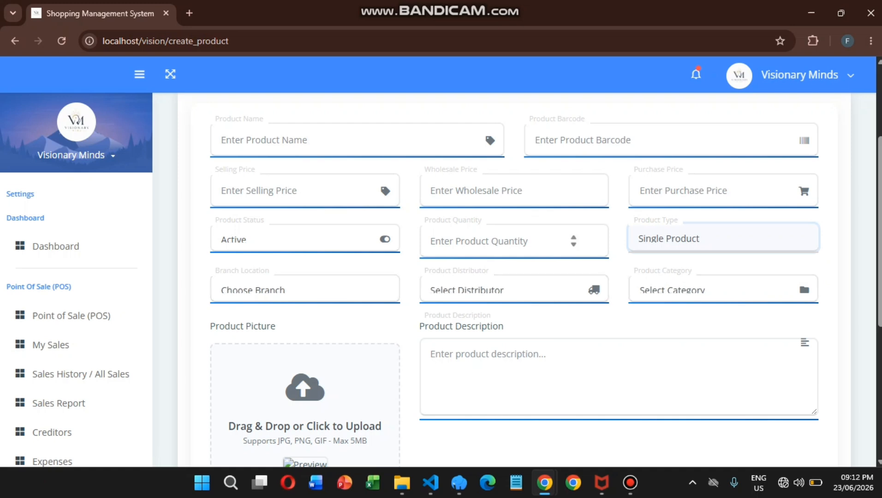
pyautogui.click(514, 241)
pyautogui.click(723, 238)
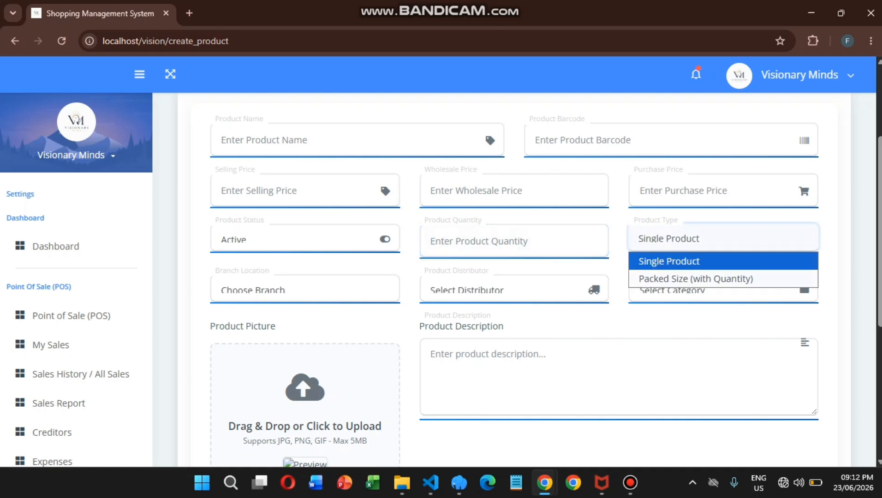
pyautogui.click(674, 279)
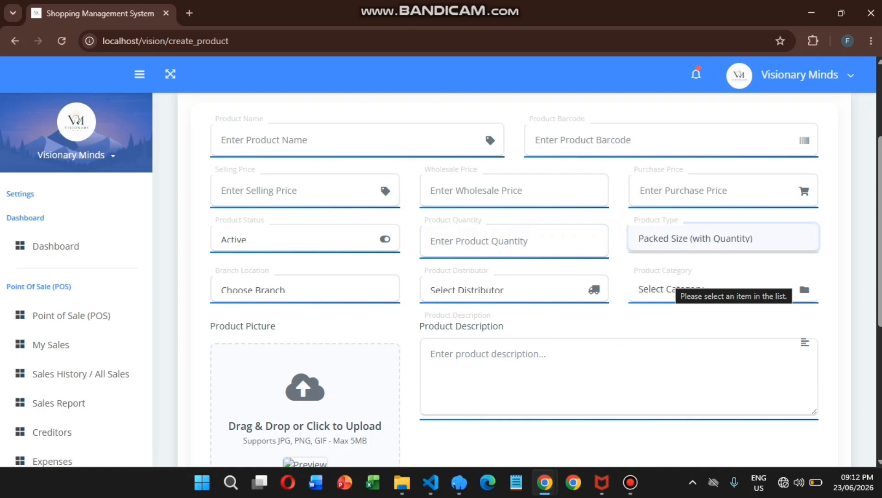
pyautogui.scroll(1, 674, 278)
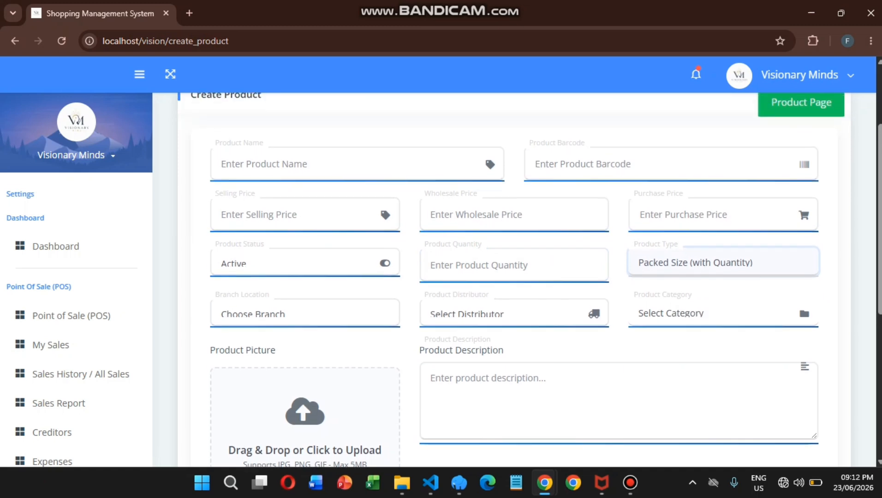
pyautogui.click(692, 266)
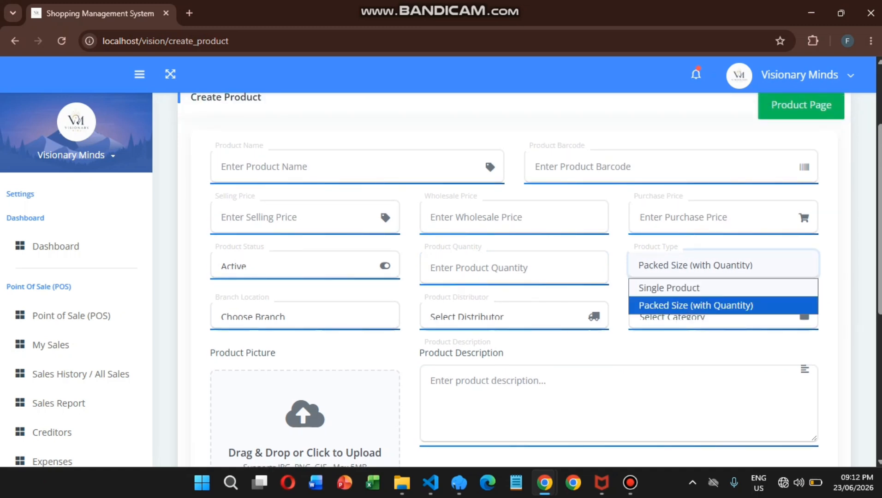
pyautogui.press('Up')
pyautogui.press('Return')
pyautogui.scroll(-2, 515, 277)
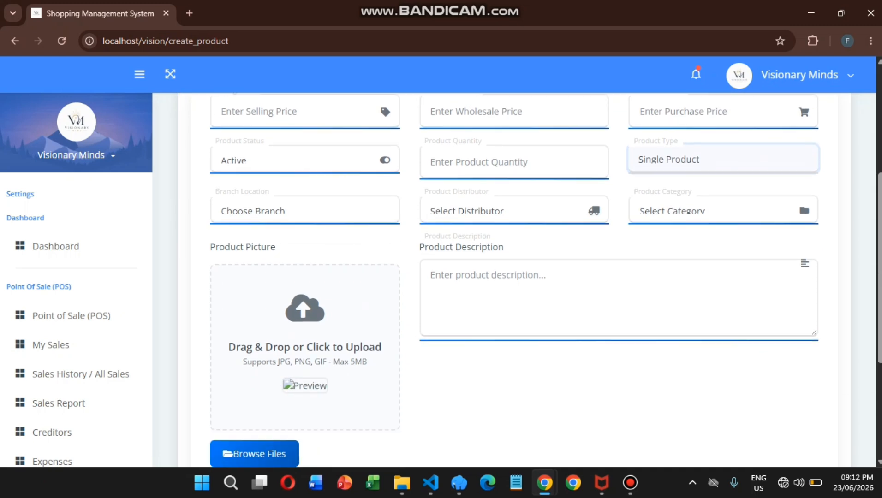
pyautogui.scroll(-1, 515, 277)
pyautogui.click(305, 162)
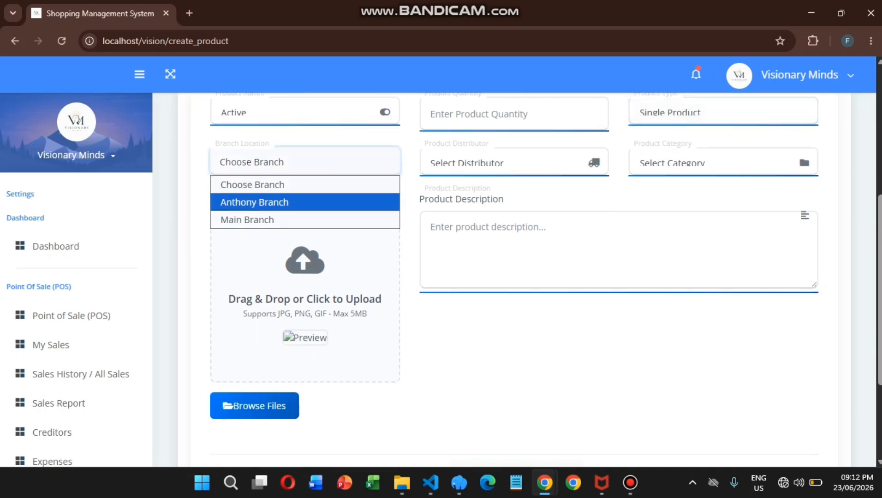
pyautogui.click(514, 162)
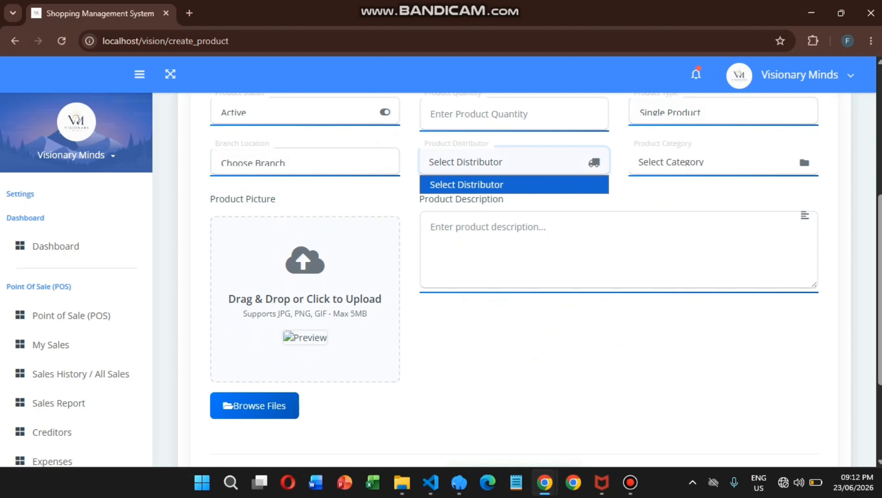
pyautogui.click(723, 162)
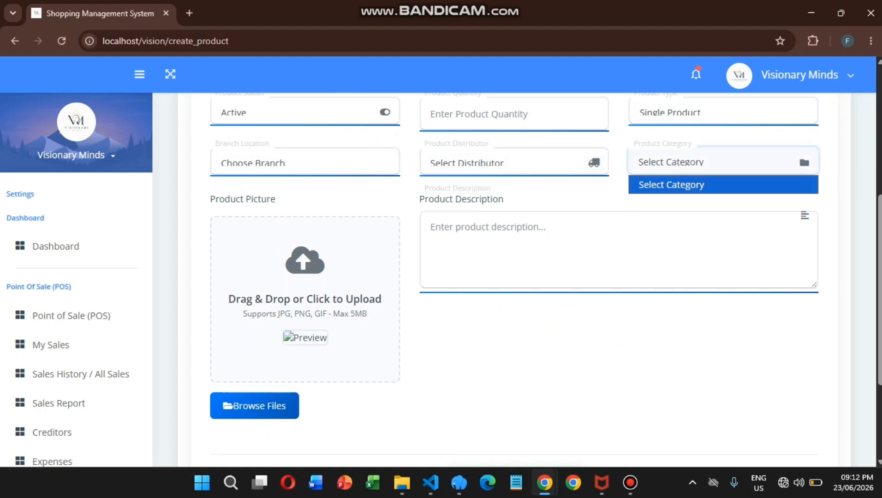
pyautogui.scroll(-6, 74, 406)
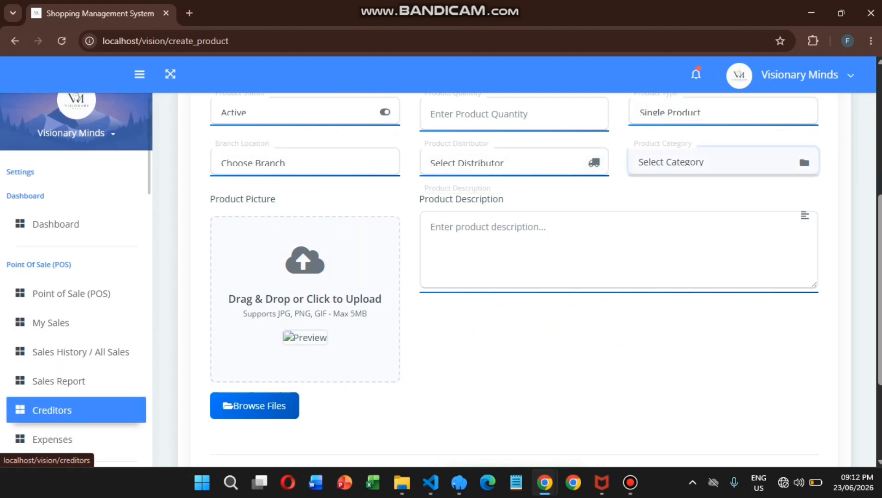
pyautogui.scroll(-5, 76, 330)
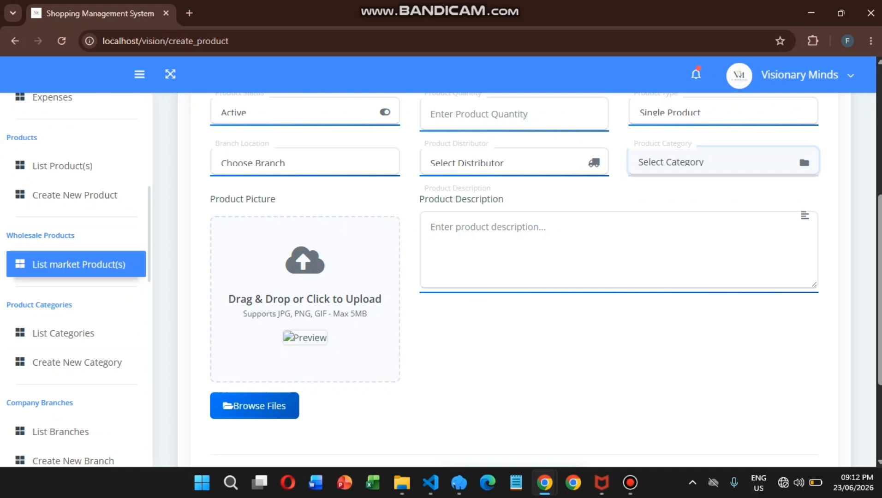
pyautogui.scroll(-3, 76, 330)
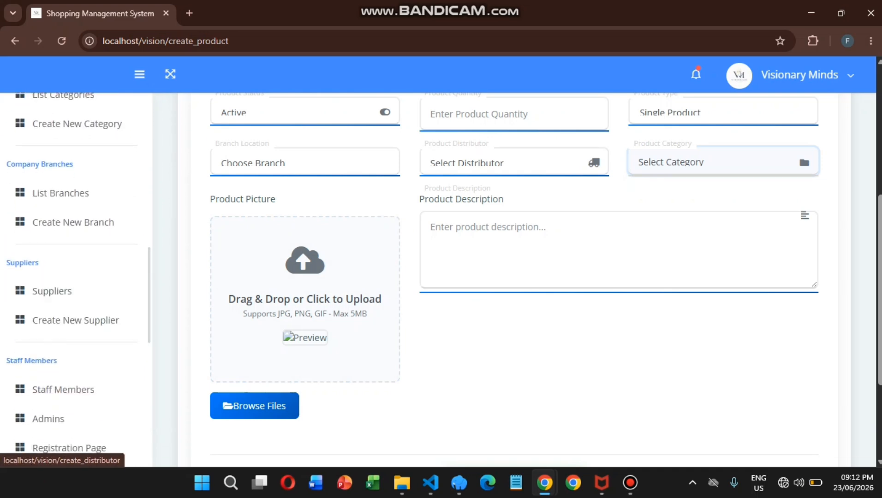
# Create distributor Main Supplier with its phone number, support e-mail and location Tradefair.
pyautogui.click(77, 320)
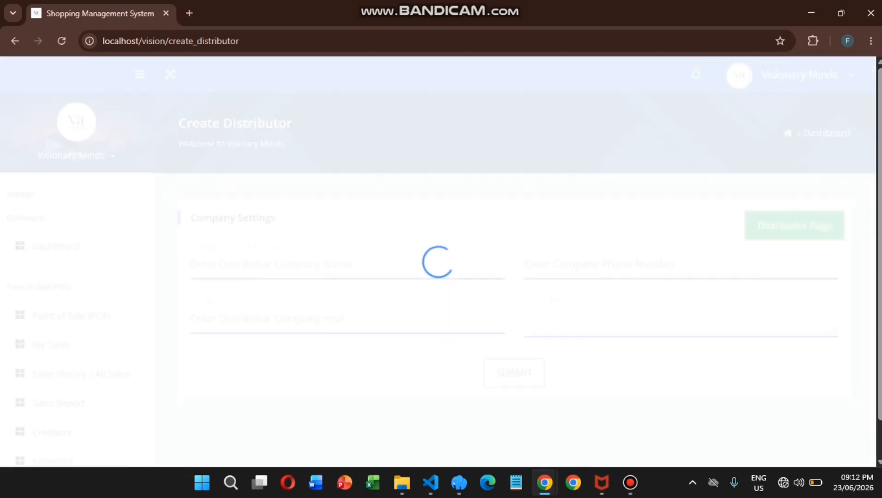
pyautogui.click(347, 265)
pyautogui.write('Main Supplier')
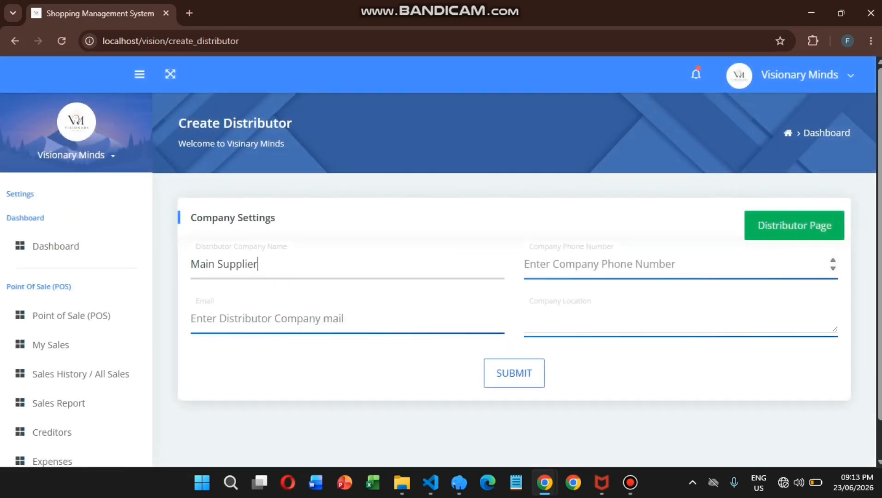
pyautogui.press('Tab')
pyautogui.write('0')
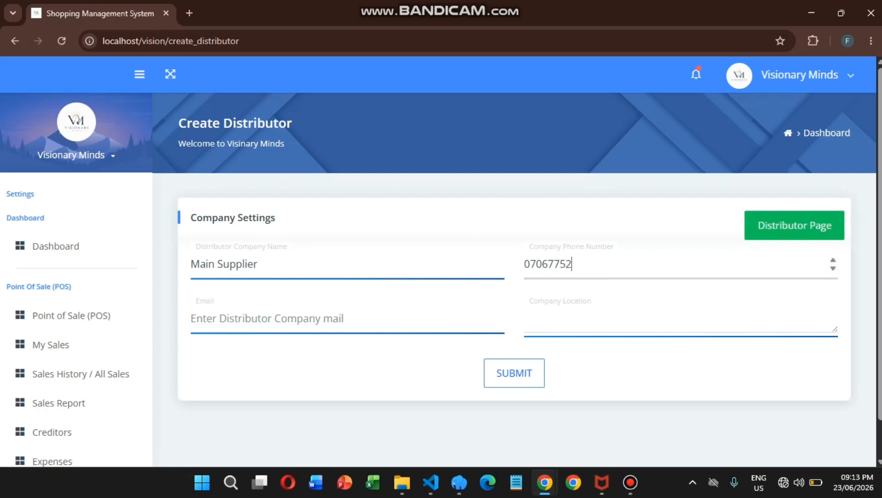
pyautogui.press('Tab')
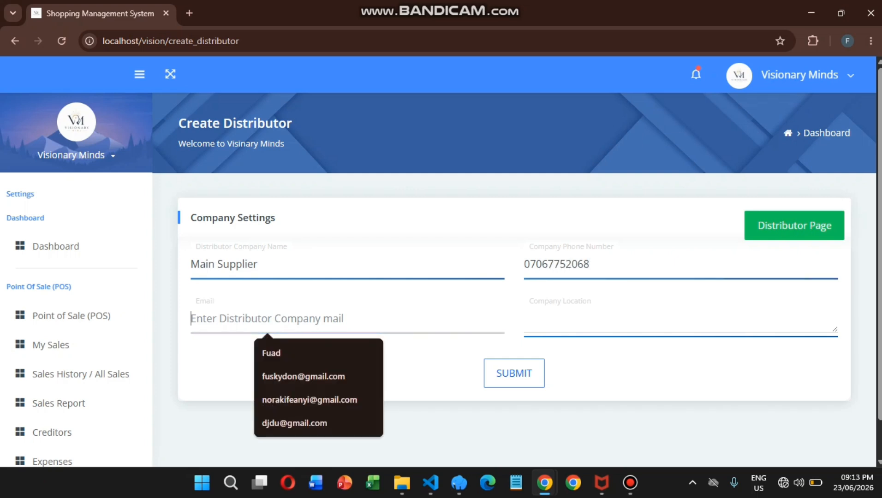
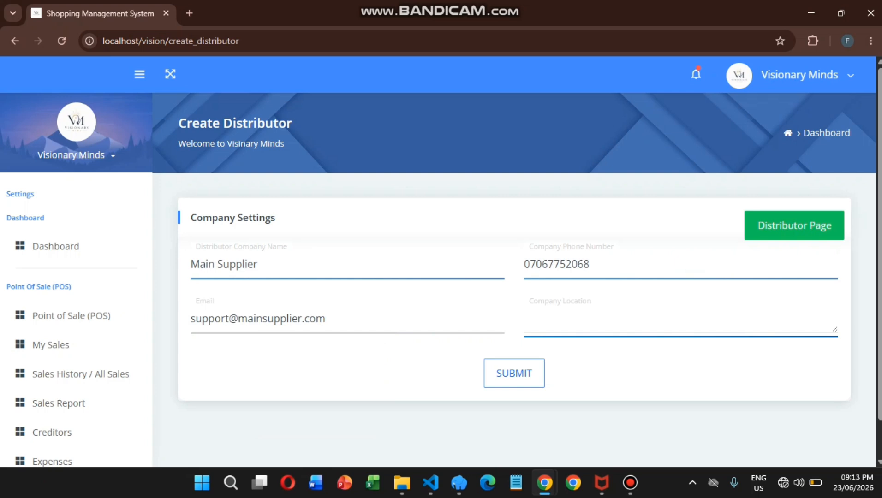
pyautogui.press('Tab')
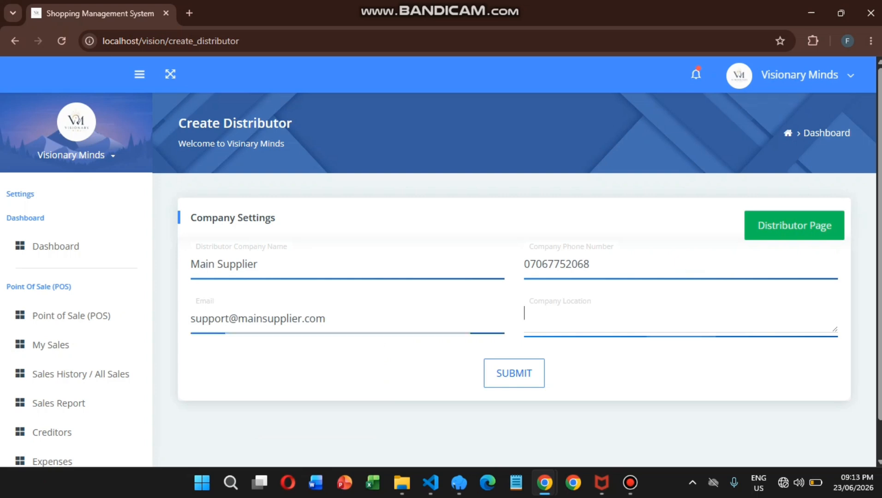
pyautogui.write('Tradefair')
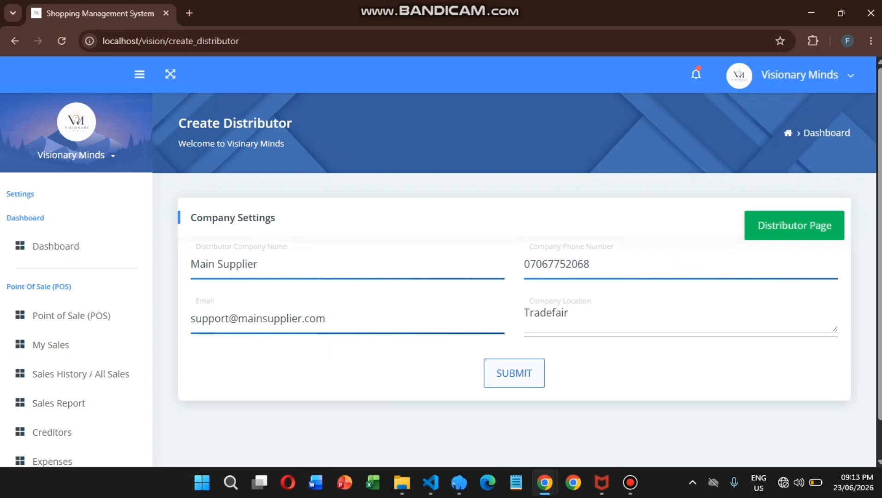
pyautogui.press('Tab')
pyautogui.press('Return')
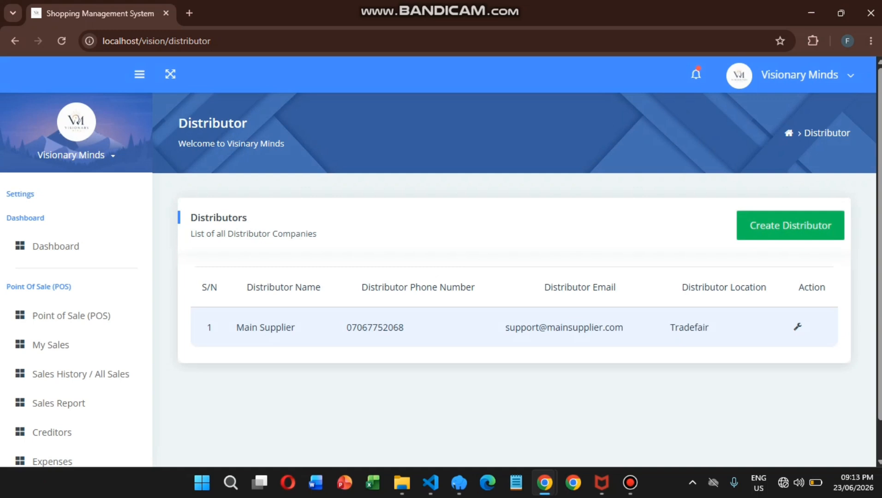
# Create a product category named Cloth.
pyautogui.scroll(-8, 73, 350)
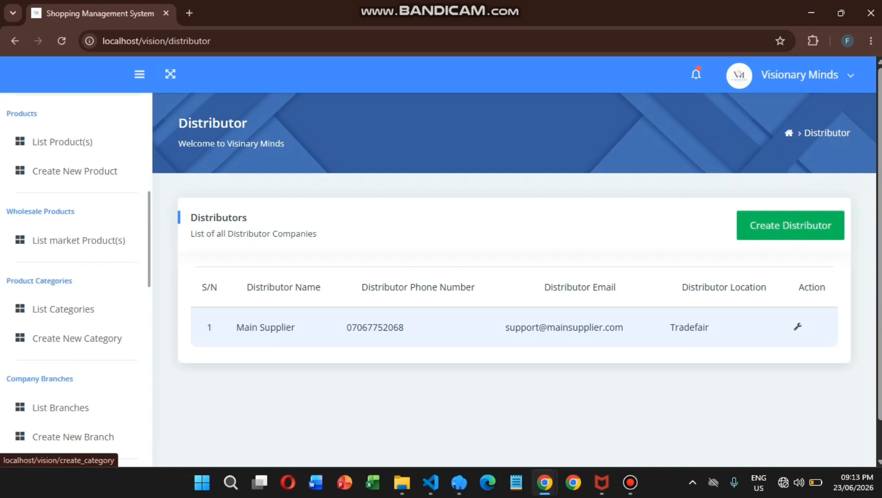
pyautogui.scroll(-5, 76, 286)
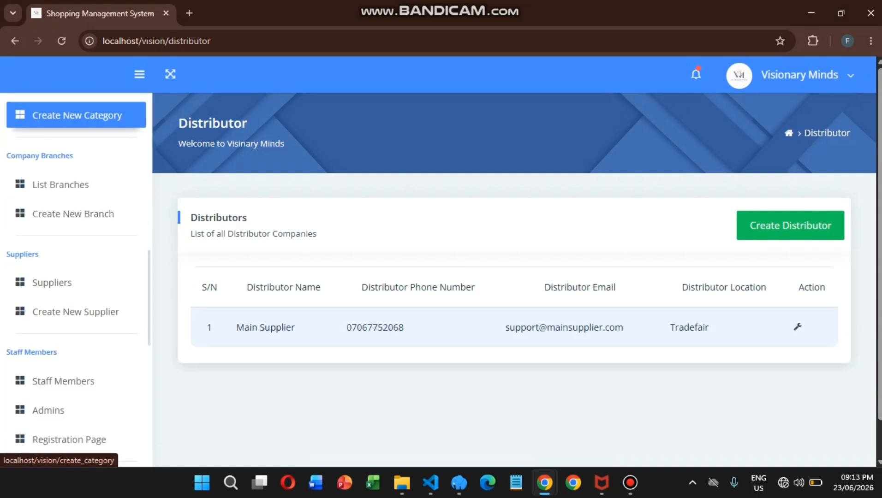
pyautogui.click(76, 115)
pyautogui.click(268, 265)
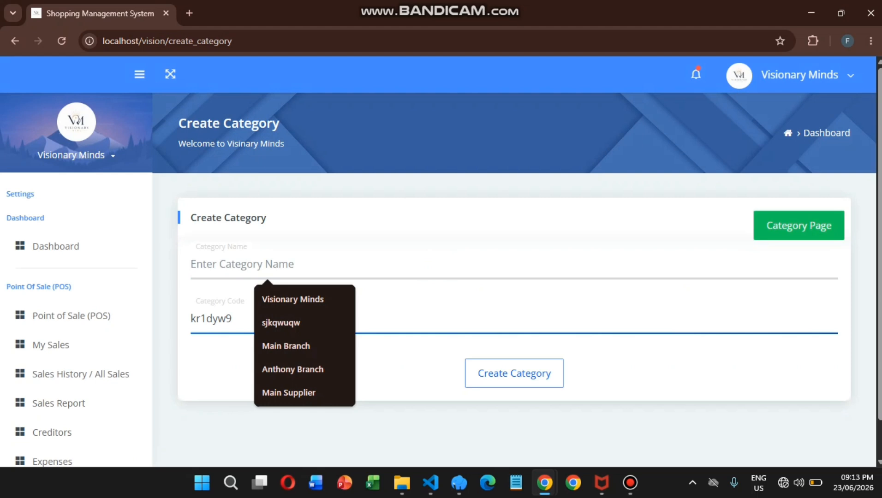
pyautogui.write('Cloth')
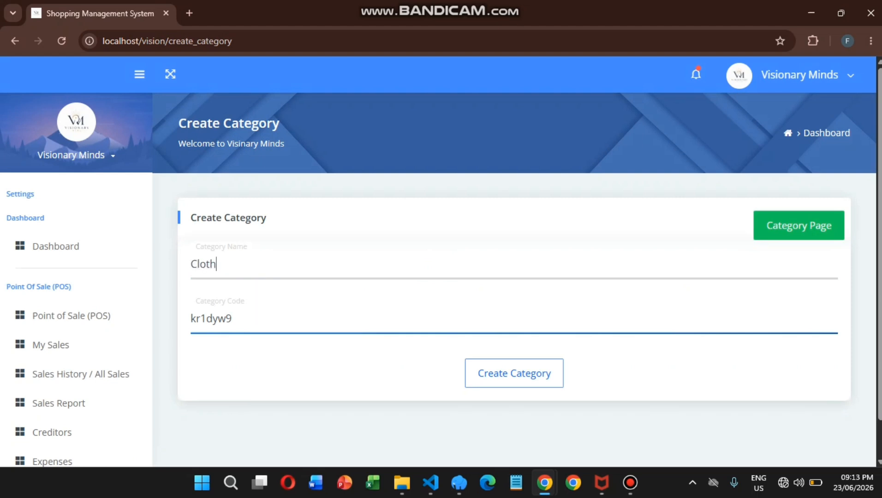
pyautogui.click(514, 373)
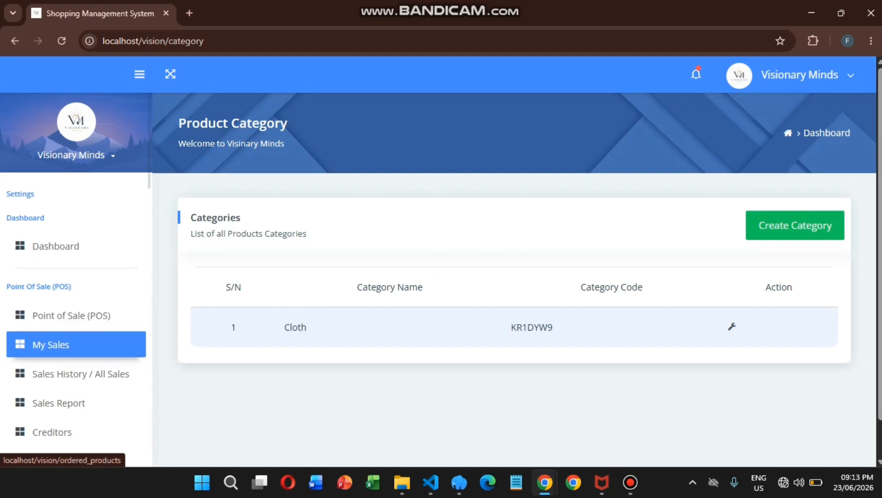
# Start a new product named Gucci Black Dress.
pyautogui.scroll(-6, 76, 346)
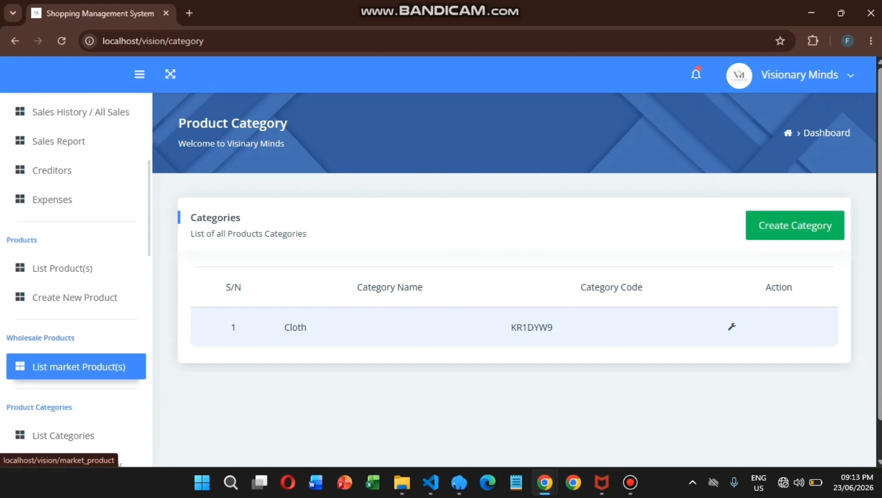
pyautogui.click(74, 278)
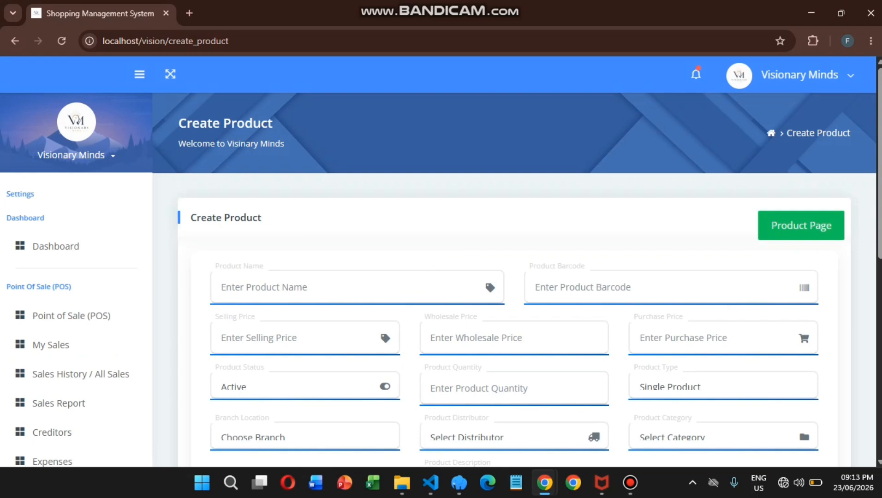
pyautogui.click(277, 287)
pyautogui.scroll(-2, 329, 299)
pyautogui.click(323, 162)
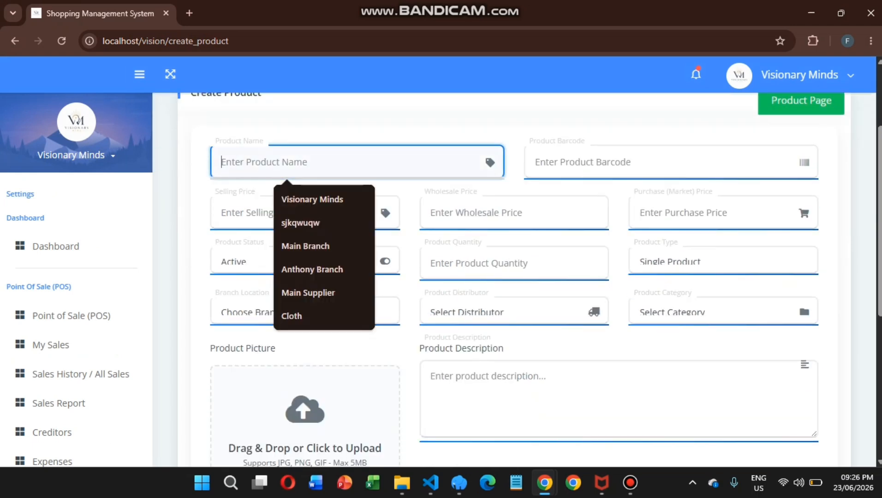
pyautogui.write('Gucci Black Dress')
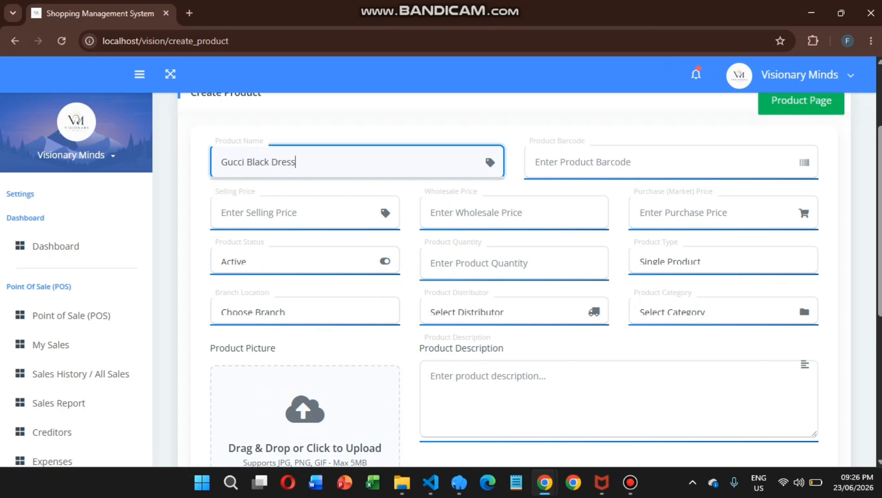
# Leave the barcode blank and set prices: selling 15000, wholesale 13500, purchase 9500.
pyautogui.press('Tab')
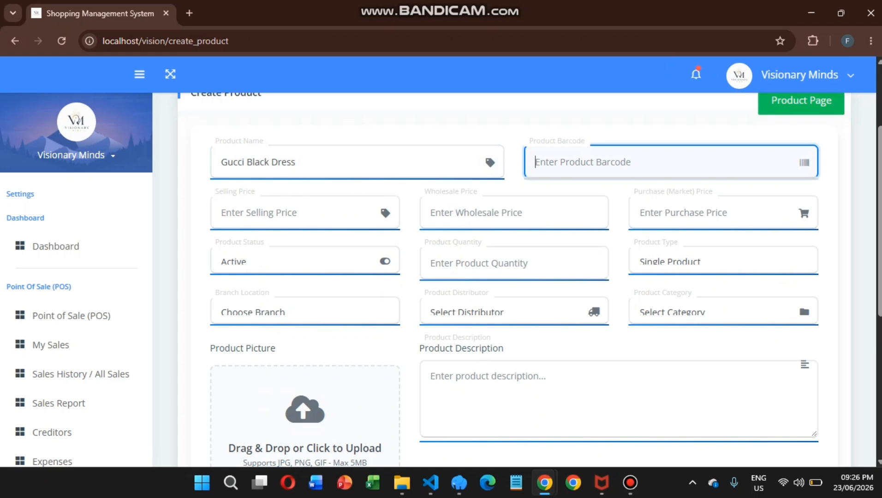
pyautogui.press('Tab')
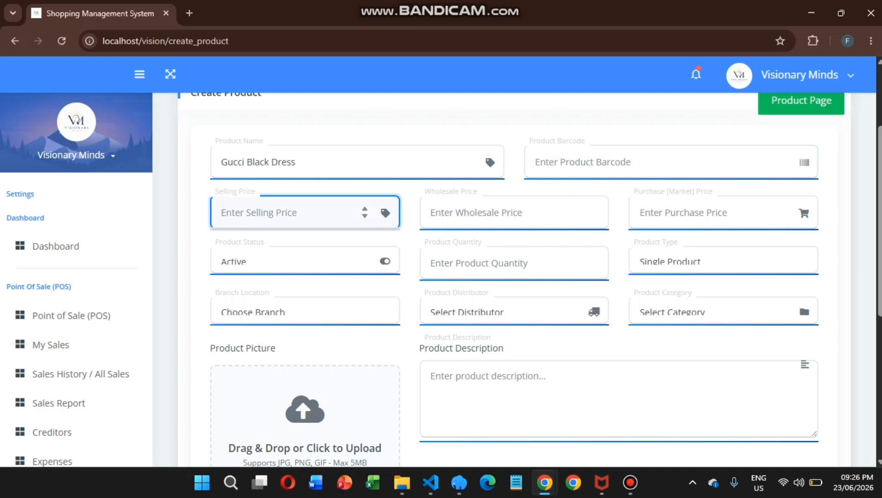
pyautogui.write('15000')
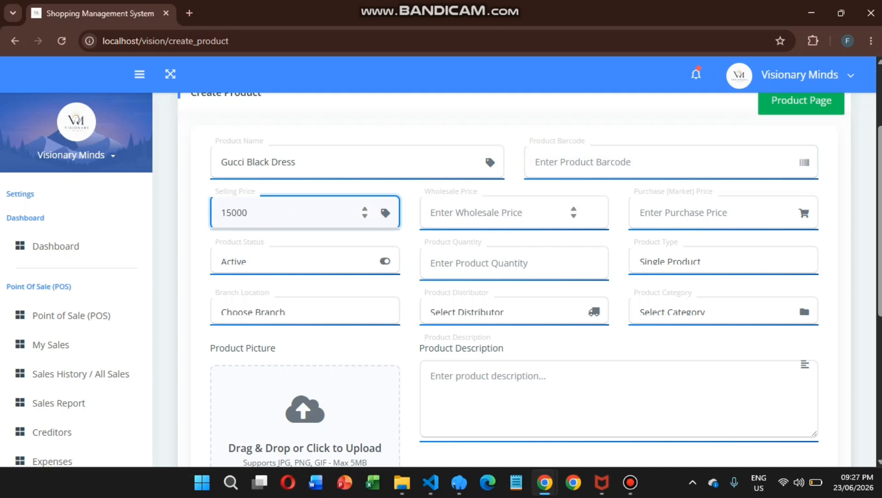
pyautogui.press('Tab')
pyautogui.write('135')
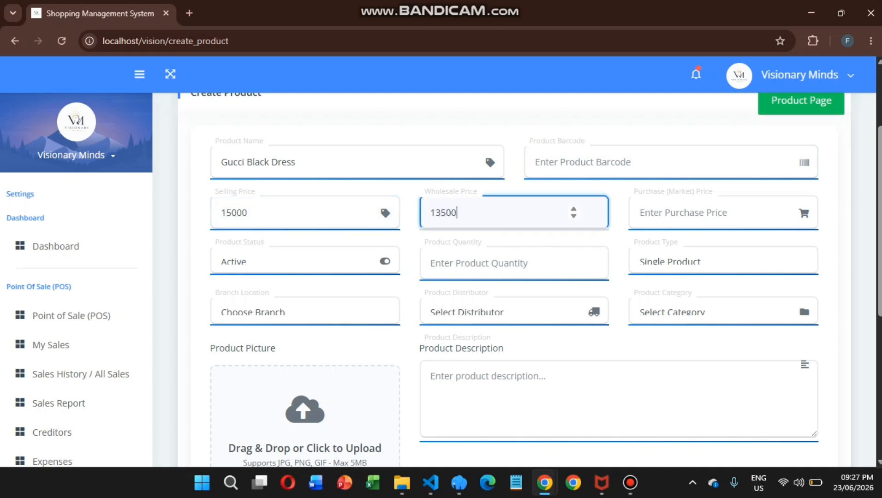
pyautogui.press('Tab')
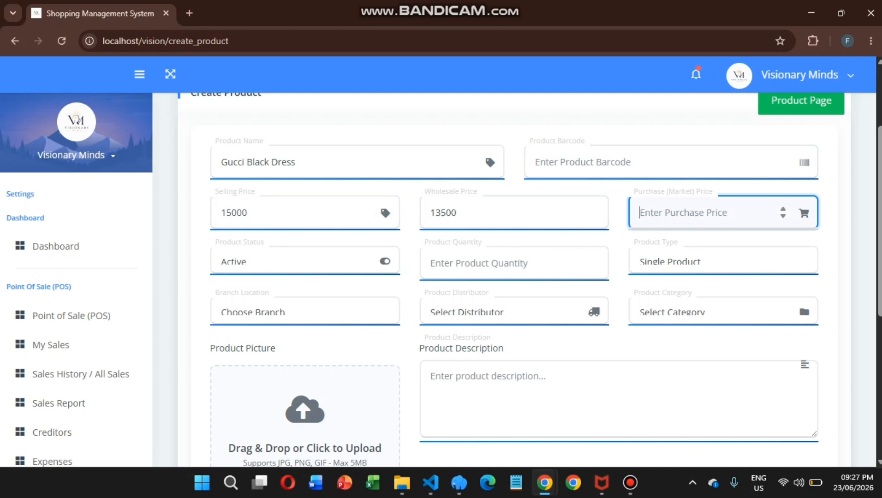
pyautogui.write('9500')
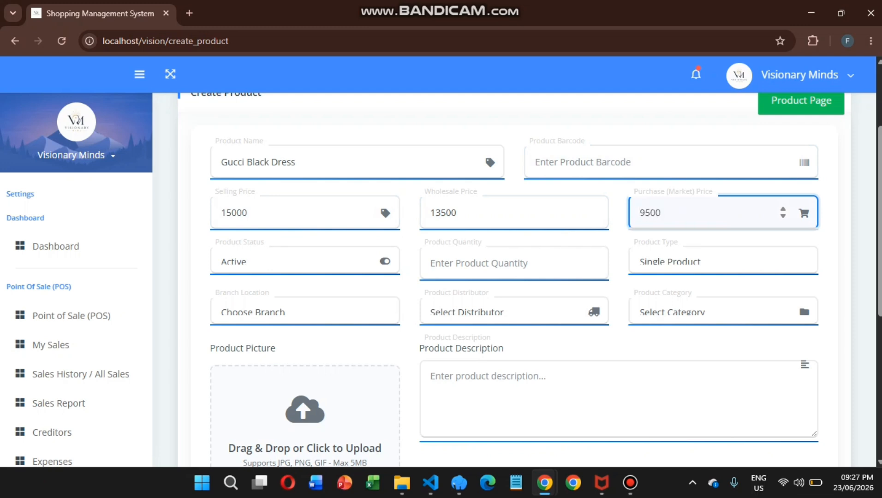
# Keep status Active, set quantity to 20, and keep product type Single Product.
pyautogui.press('Tab')
pyautogui.press('space')
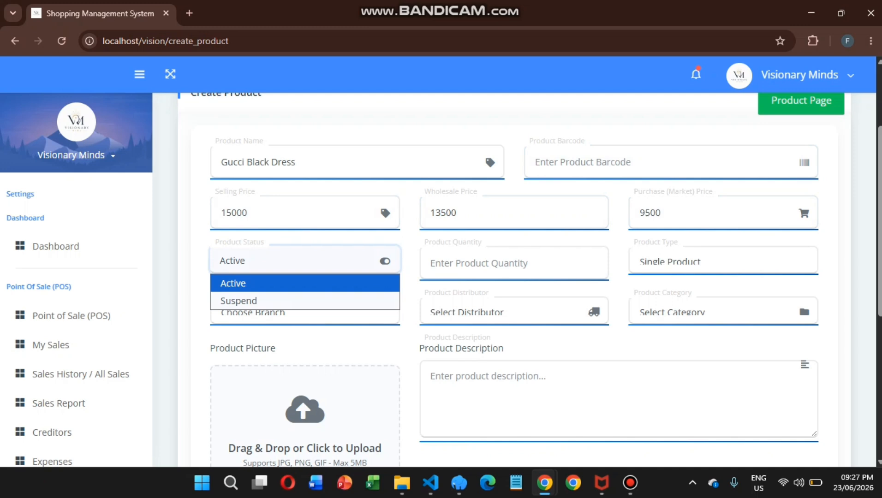
pyautogui.press('Return')
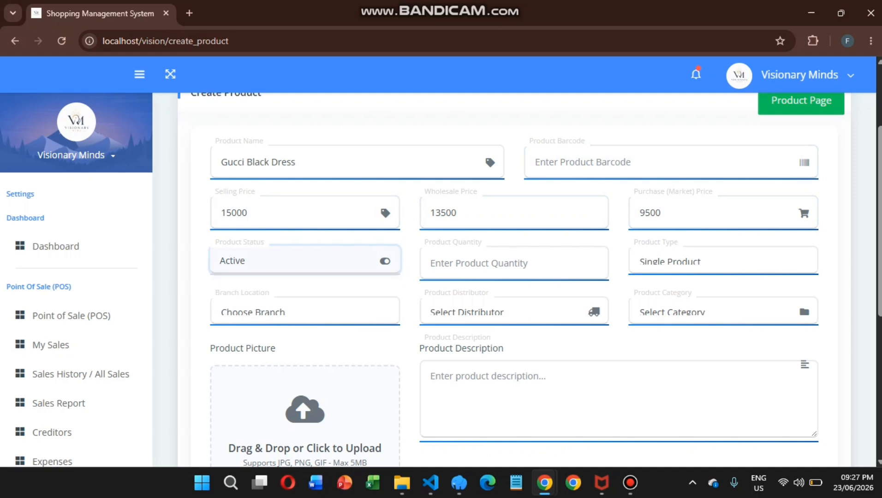
pyautogui.click(305, 261)
pyautogui.click(295, 283)
pyautogui.click(498, 263)
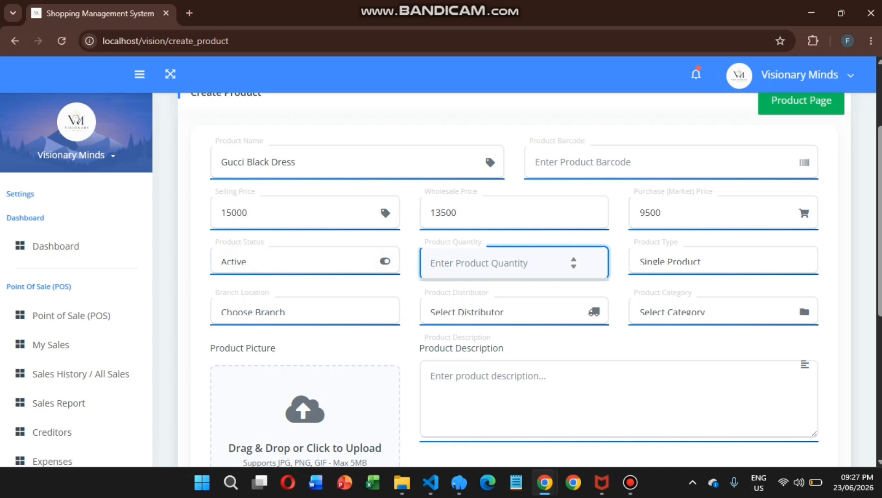
pyautogui.write('20')
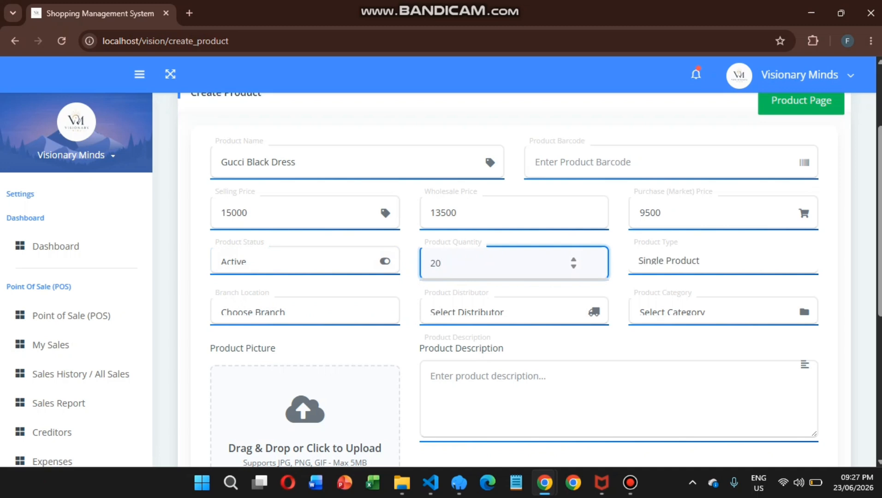
pyautogui.click(710, 261)
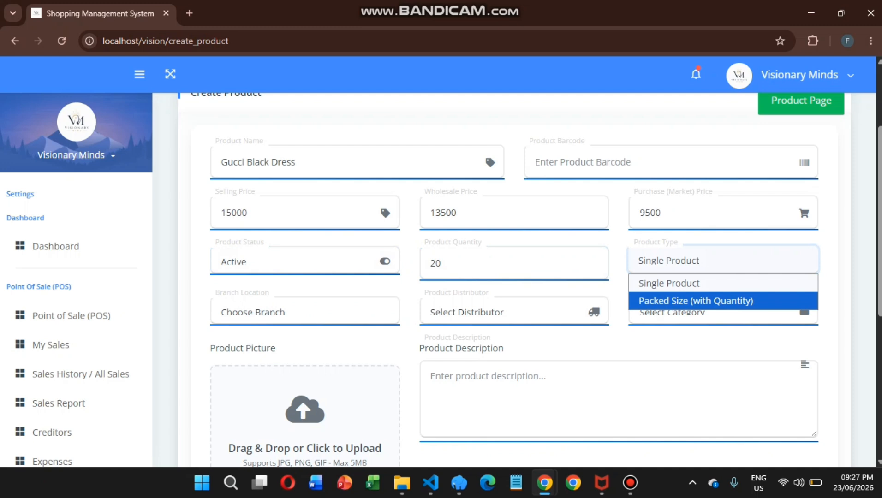
pyautogui.click(692, 283)
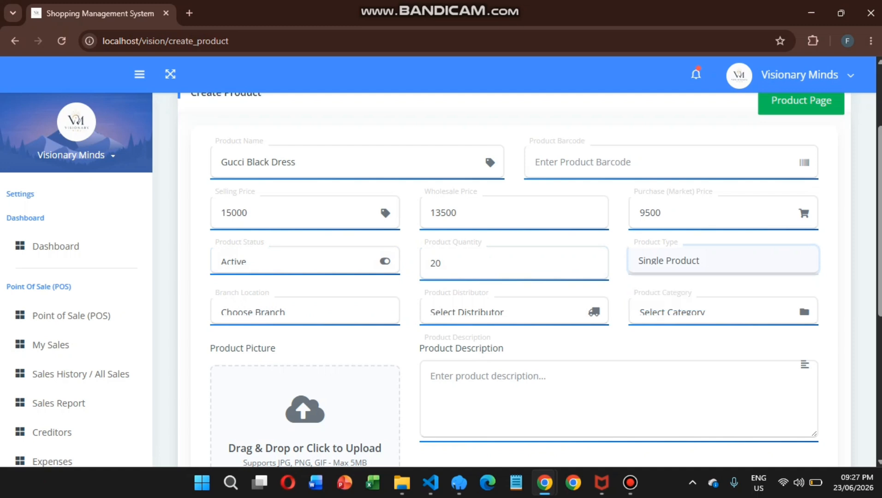
# Try Packed Size with a pack quantity, then revert the product type to Single Product.
pyautogui.click(710, 261)
pyautogui.click(695, 301)
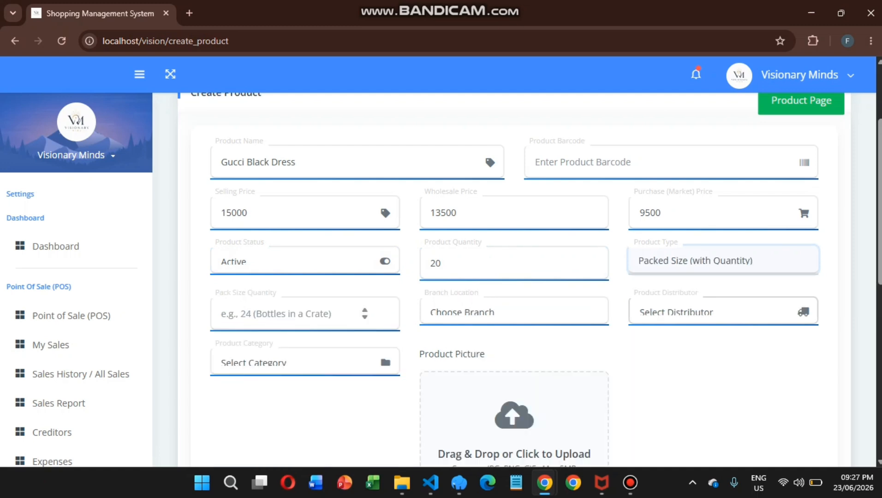
pyautogui.click(300, 314)
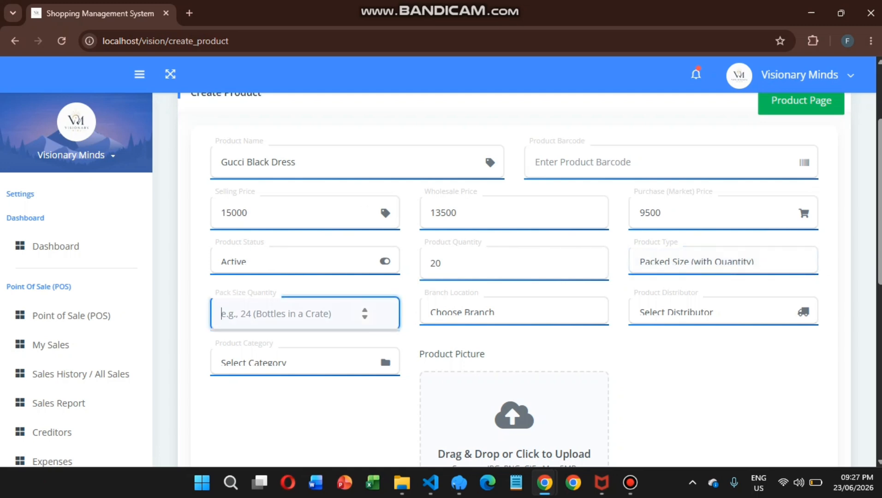
pyautogui.write('24')
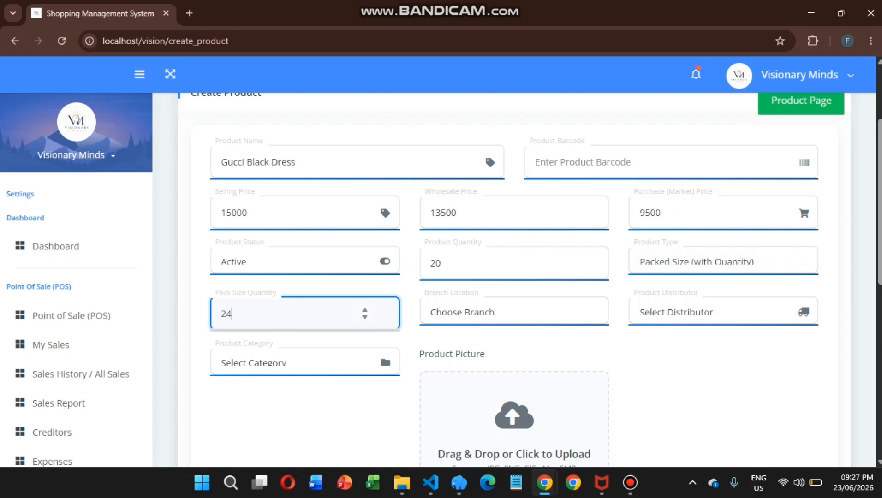
pyautogui.press('BackSpace')
pyautogui.write('0')
pyautogui.press('BackSpace')
pyautogui.press('BackSpace')
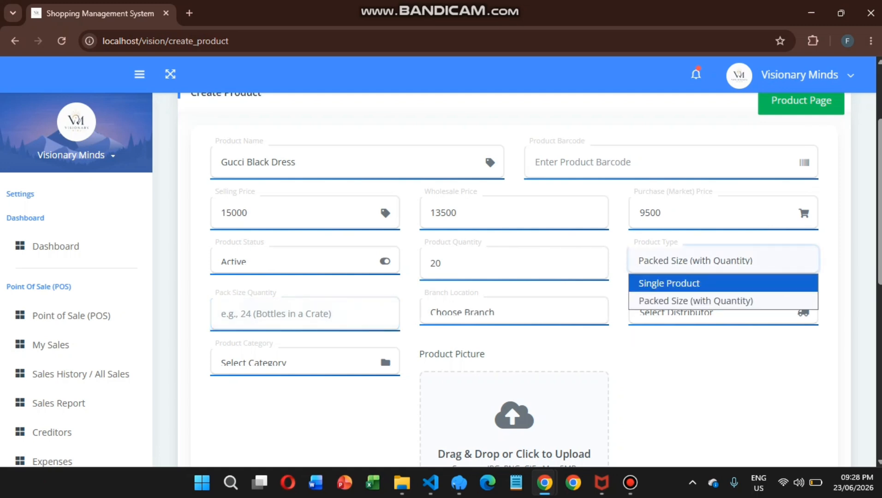
pyautogui.click(669, 283)
# Assign the dress to Main Branch, distributor Main Supplier and category Cloth.
pyautogui.click(305, 312)
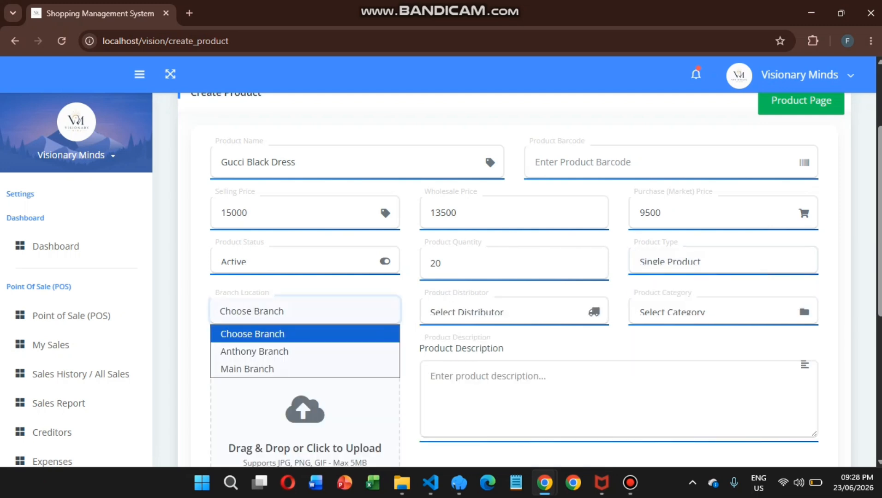
pyautogui.press('Down')
pyautogui.press('Down')
pyautogui.press('Return')
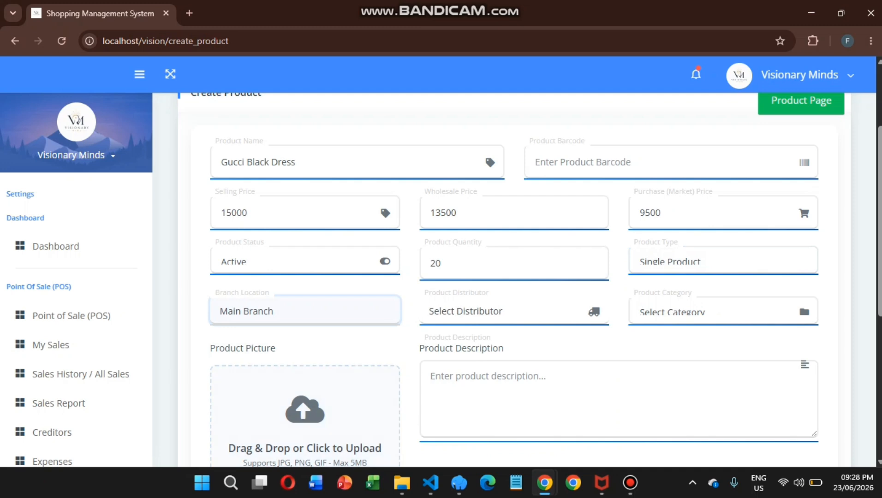
pyautogui.click(514, 312)
pyautogui.click(513, 351)
pyautogui.click(723, 311)
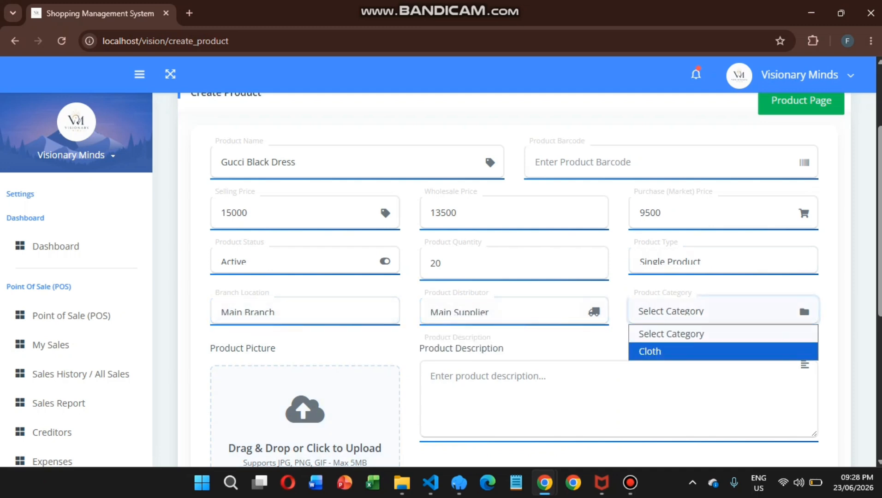
pyautogui.press('Return')
# Save the Gucci Black Dress product, then go to the Product Page list.
pyautogui.scroll(-3, 529, 281)
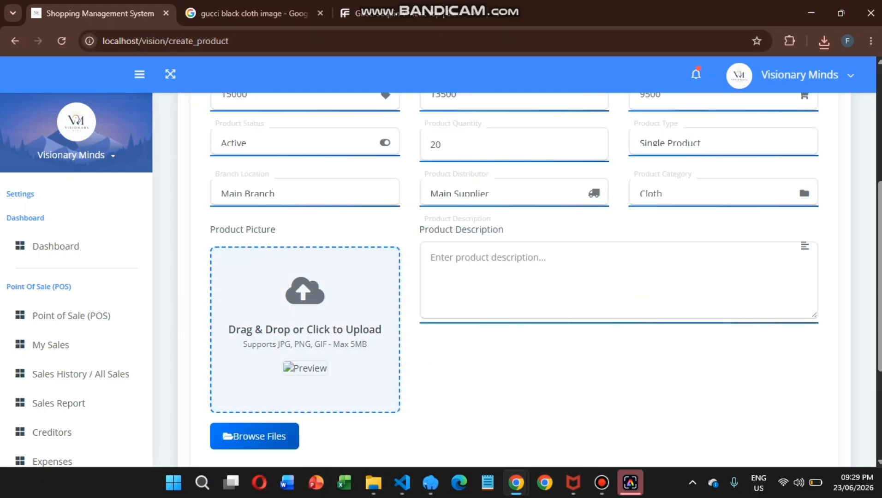
pyautogui.click(521, 273)
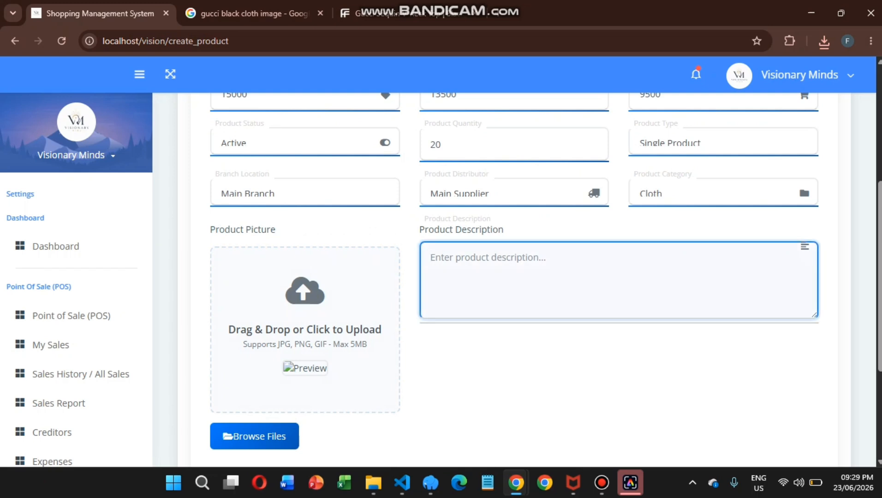
pyautogui.scroll(-2, 521, 277)
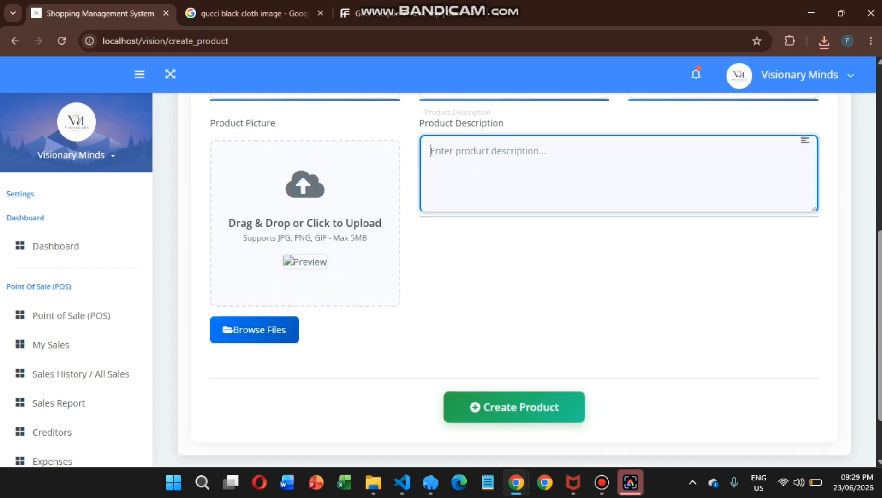
pyautogui.click(514, 393)
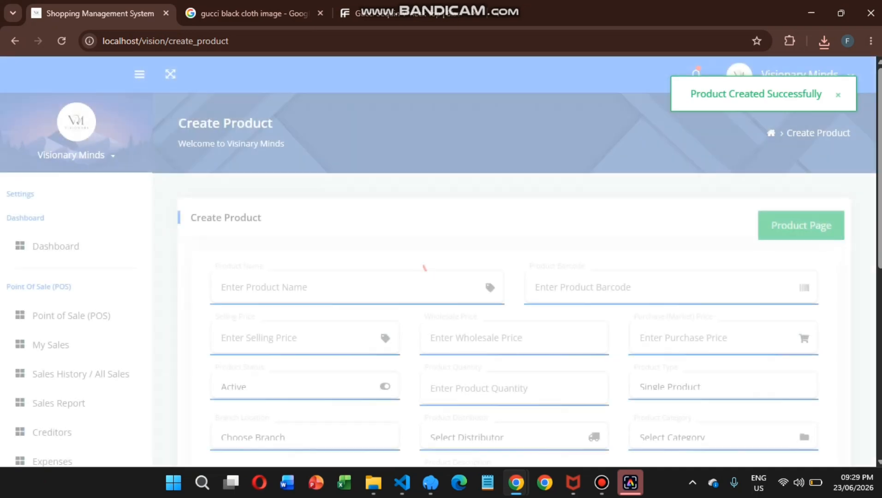
pyautogui.scroll(-4, 514, 280)
pyautogui.scroll(4, 514, 279)
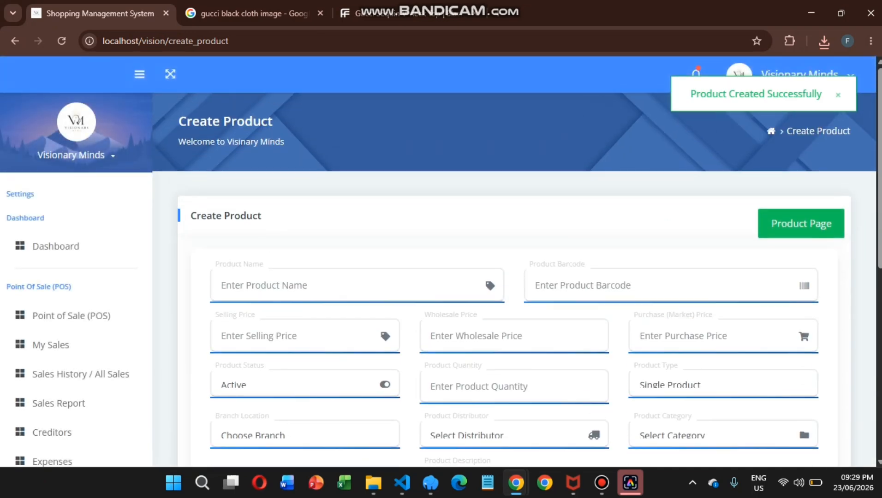
pyautogui.click(801, 225)
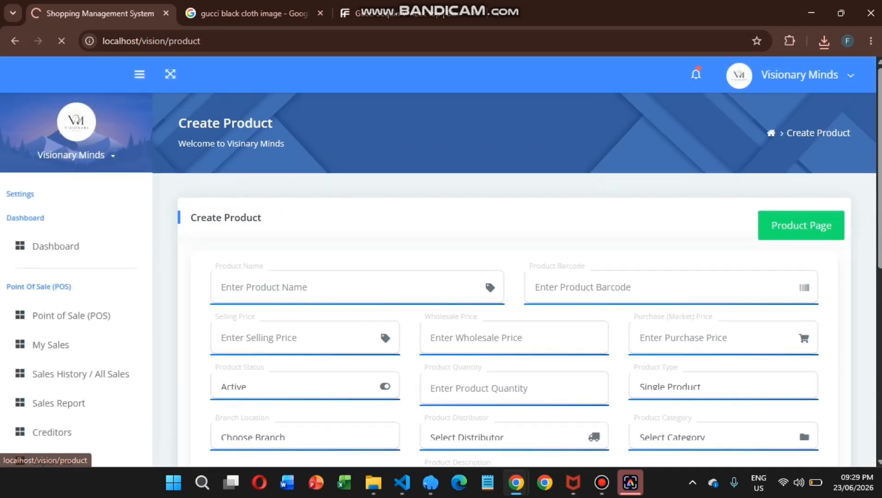
# Review the product list and close Filter Products without applying a filter.
pyautogui.scroll(-4, 514, 279)
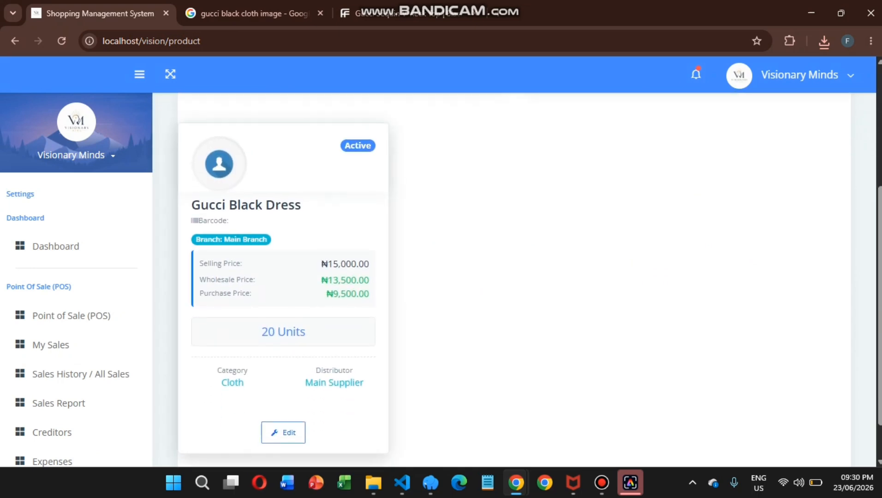
pyautogui.scroll(-1, 514, 280)
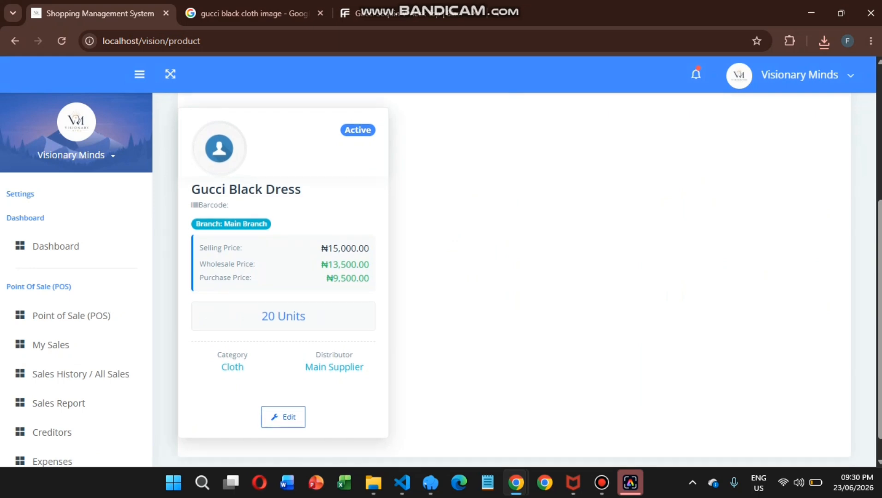
pyautogui.scroll(2, 514, 280)
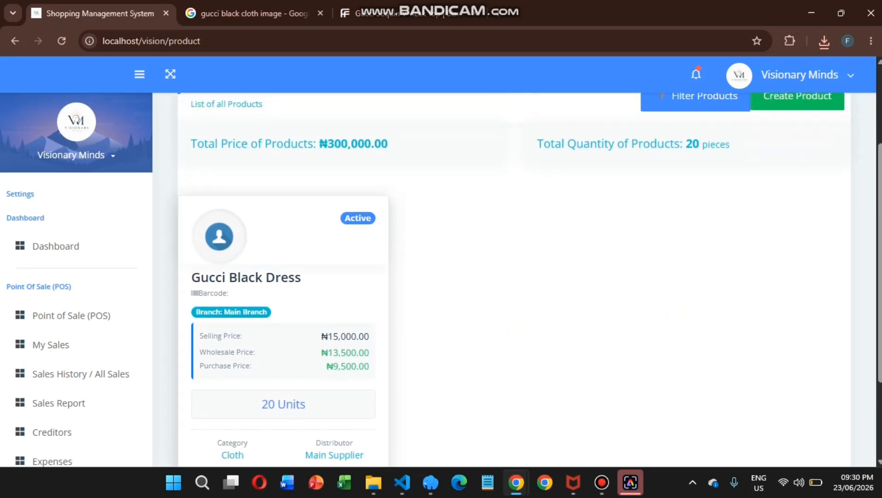
pyautogui.scroll(-2, 514, 280)
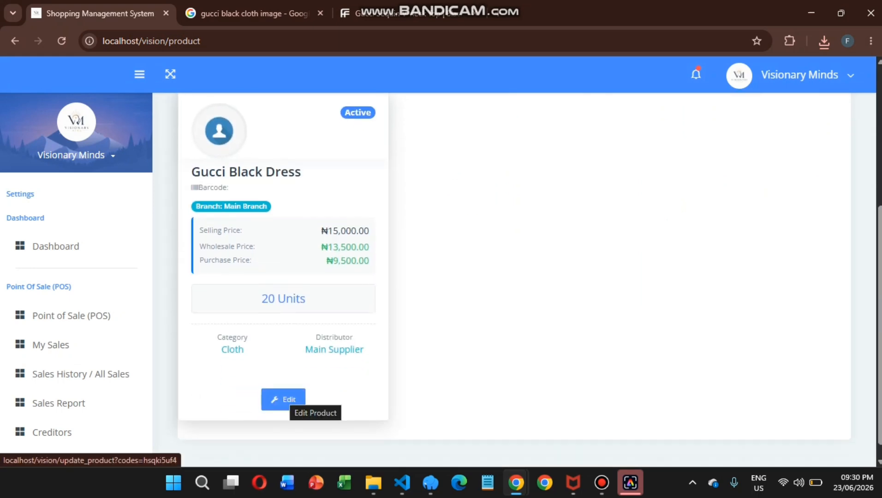
pyautogui.scroll(4, 284, 399)
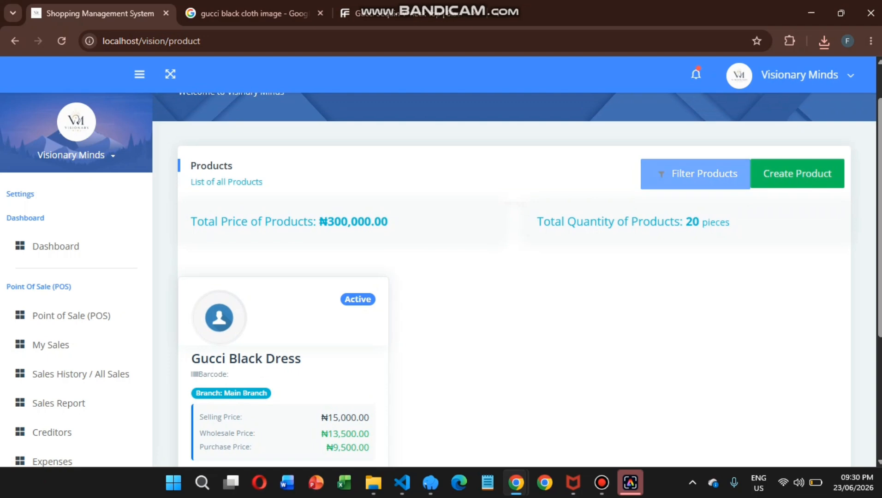
pyautogui.click(695, 174)
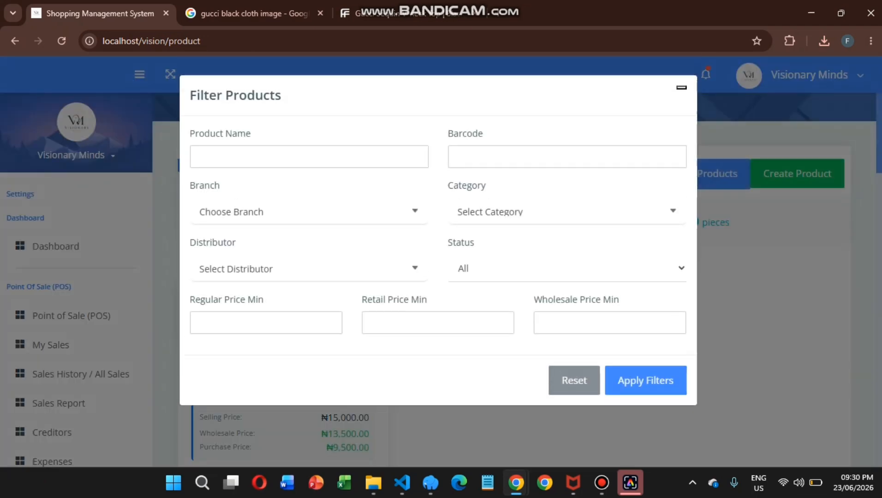
pyautogui.click(681, 88)
# Go to the point-of-sale order page from the sidebar.
pyautogui.scroll(-2, 76, 331)
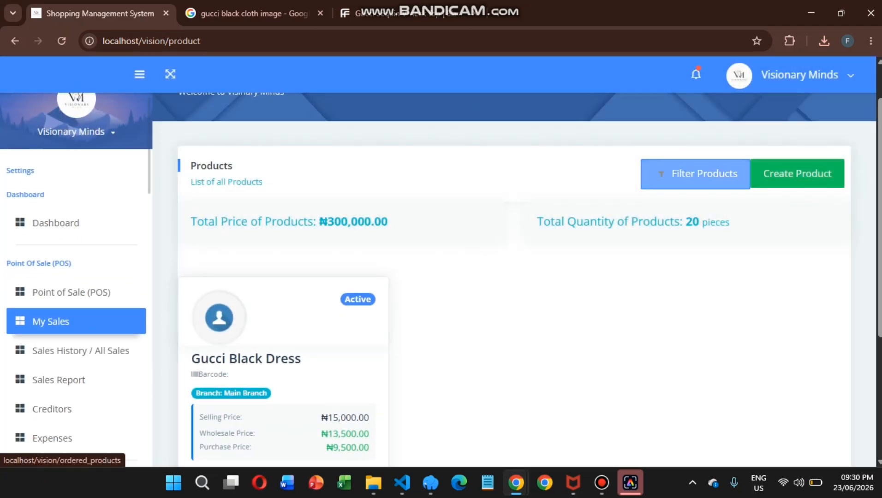
pyautogui.scroll(-1, 76, 337)
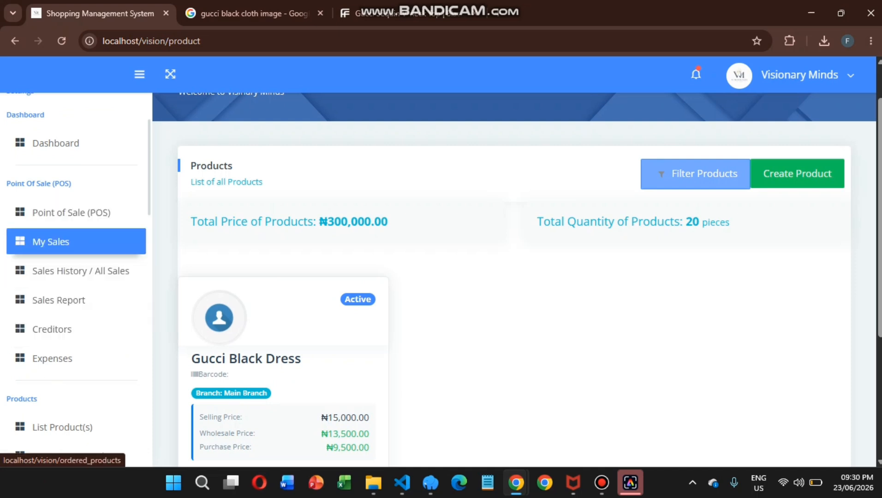
pyautogui.click(74, 212)
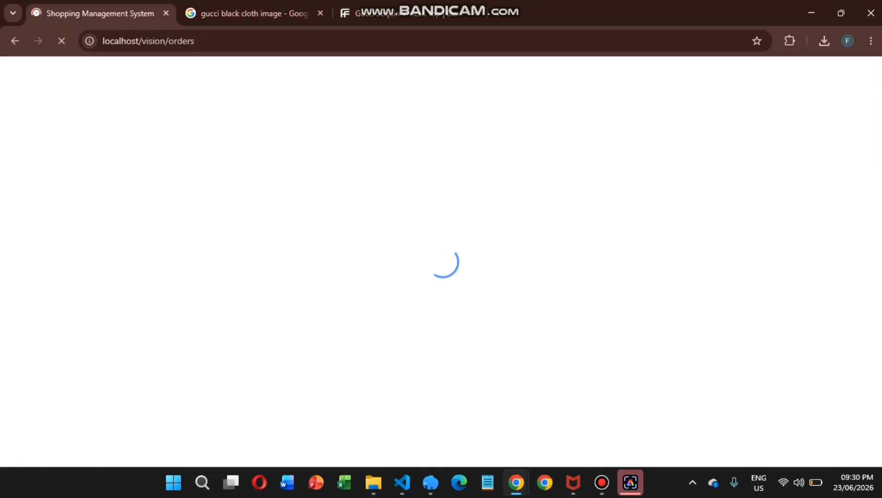
# Choose Main Branch as the selling branch and scroll through the empty Order Product form.
pyautogui.click(519, 224)
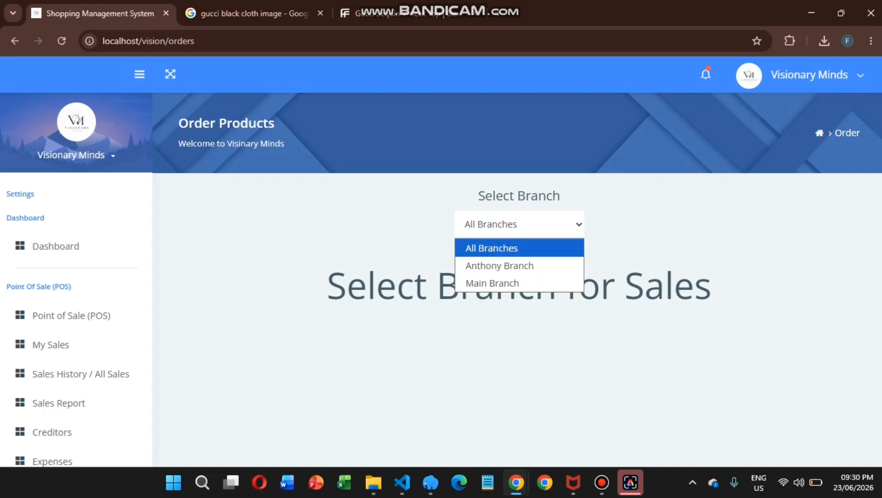
pyautogui.click(494, 281)
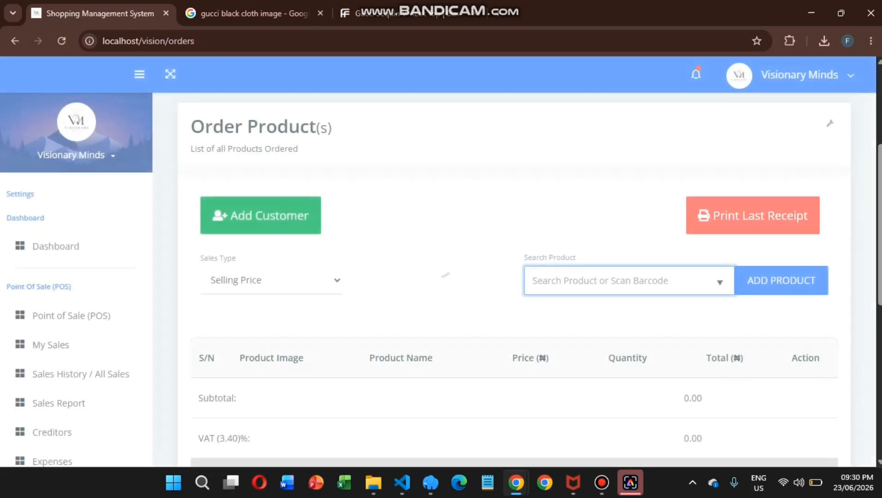
pyautogui.scroll(-2, 514, 280)
pyautogui.scroll(1, 514, 279)
pyautogui.scroll(-3, 514, 279)
pyautogui.scroll(-2, 514, 280)
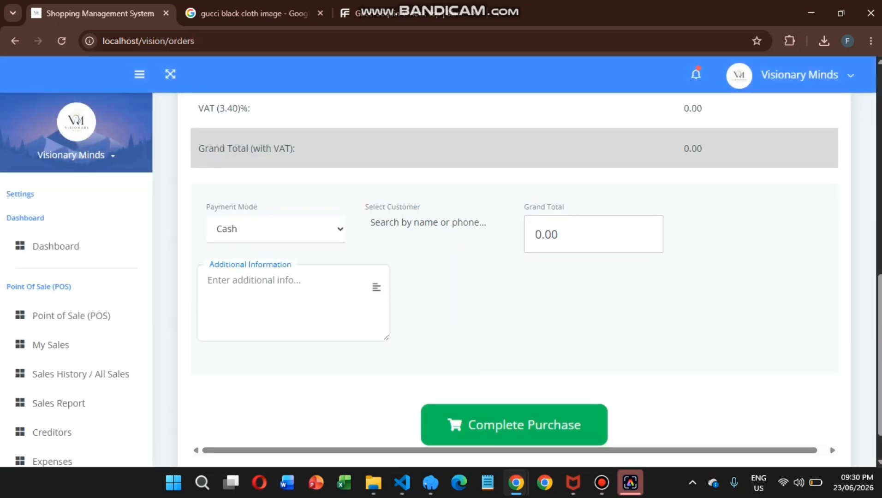
pyautogui.click(428, 223)
pyautogui.scroll(5, 514, 280)
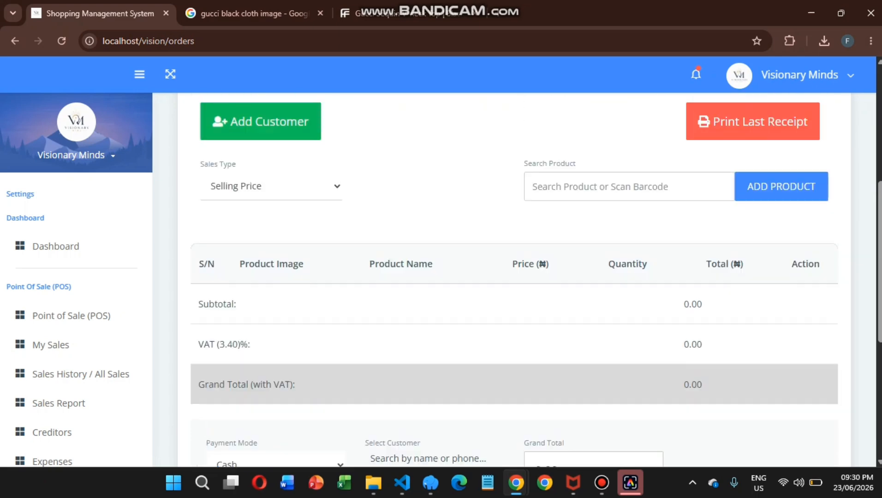
# Add a new customer with a name and phone number and save them.
pyautogui.click(261, 145)
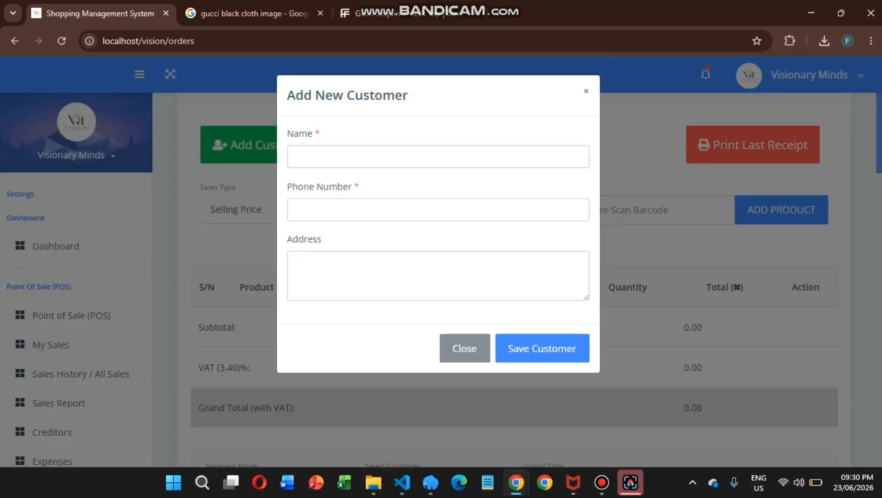
pyautogui.click(438, 157)
pyautogui.write('Qudus')
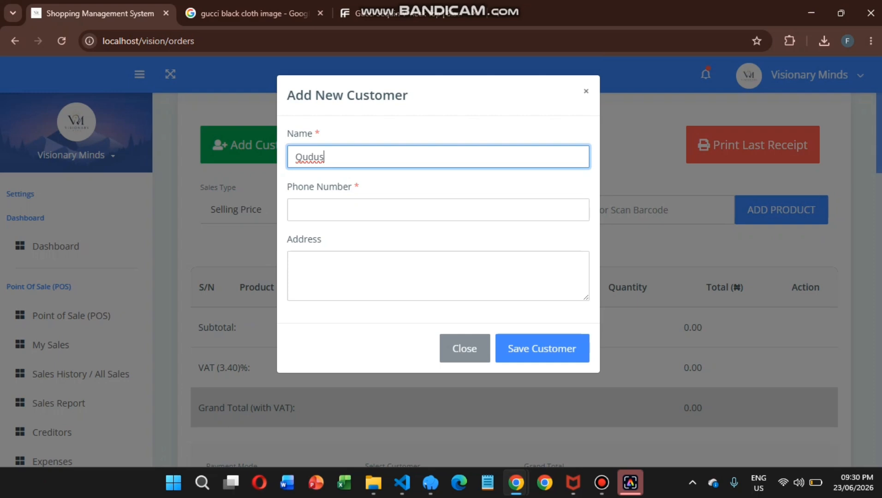
pyautogui.press('Tab')
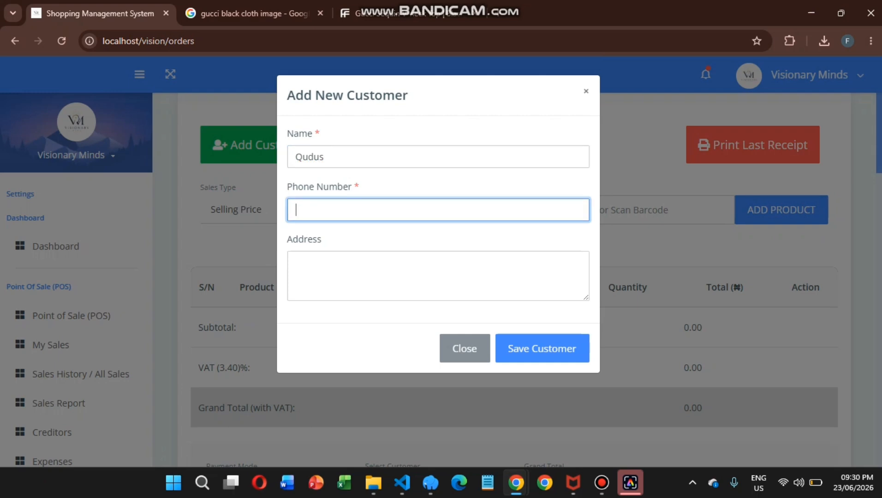
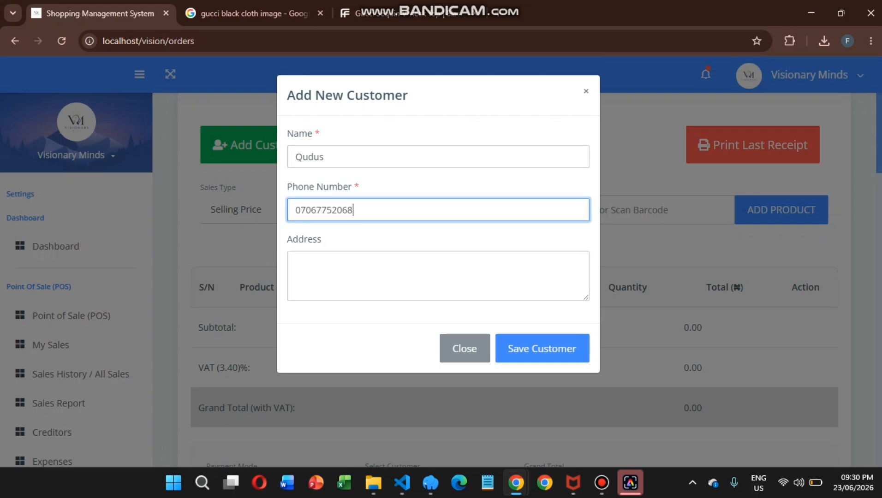
pyautogui.press('Tab')
pyautogui.press('Tab')
pyautogui.press('Tab')
pyautogui.press('Return')
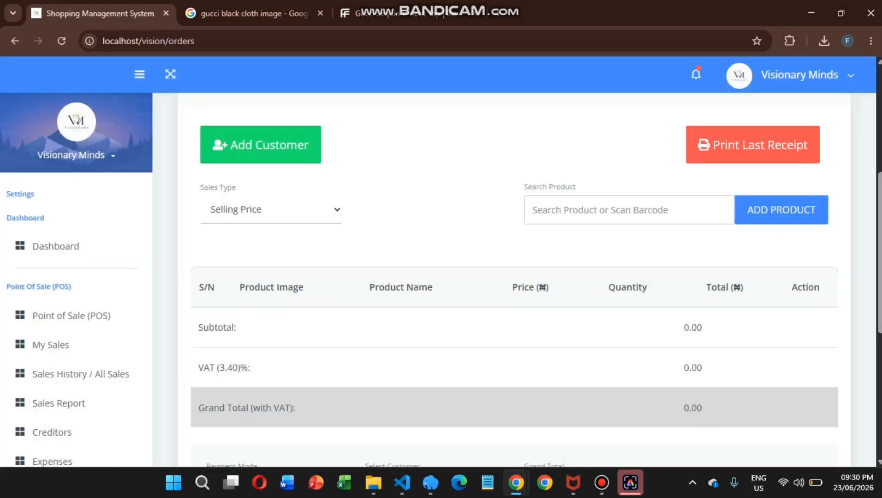
# Try adding a second customer with the same phone number, get it rejected, and close the form.
pyautogui.click(260, 145)
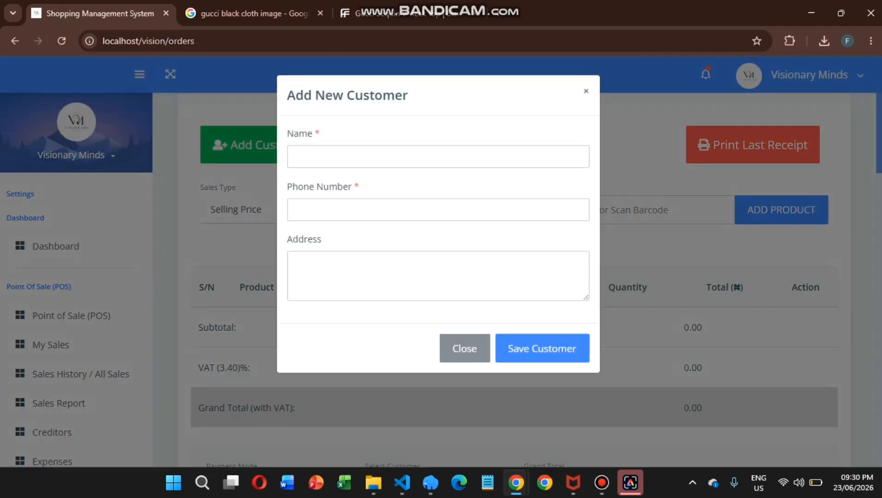
pyautogui.click(364, 157)
pyautogui.write('Fuad')
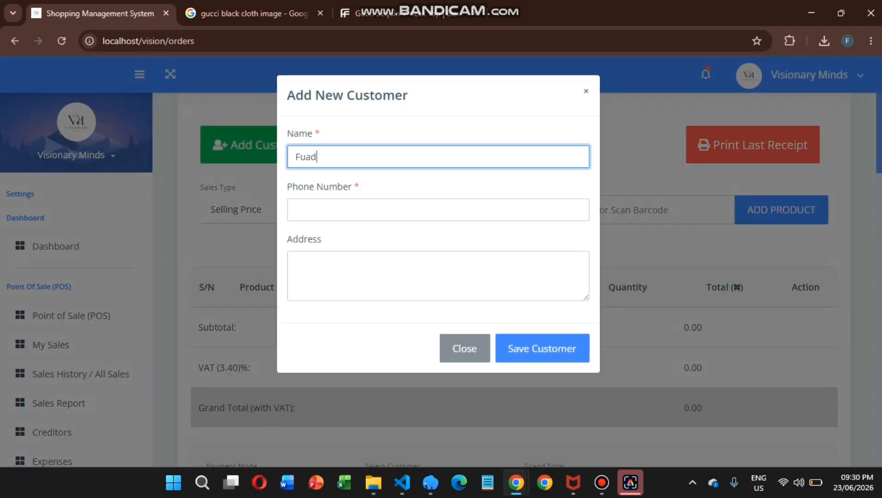
pyautogui.press('Tab')
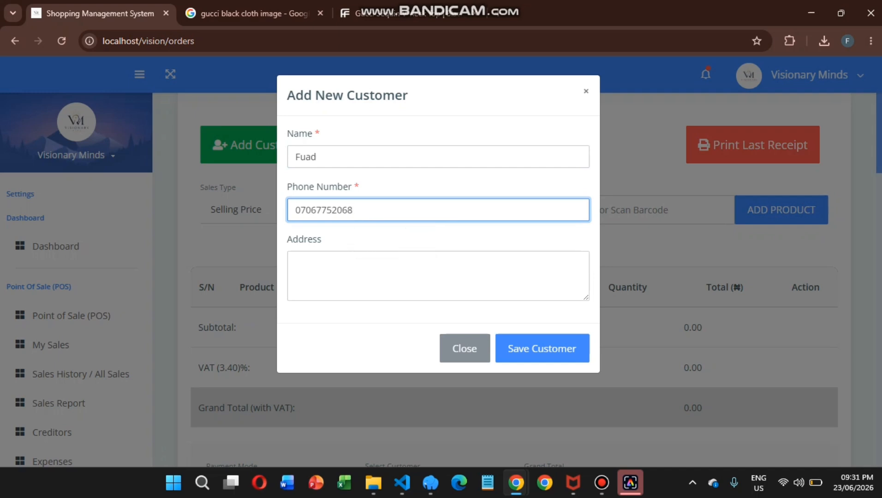
pyautogui.press('Return')
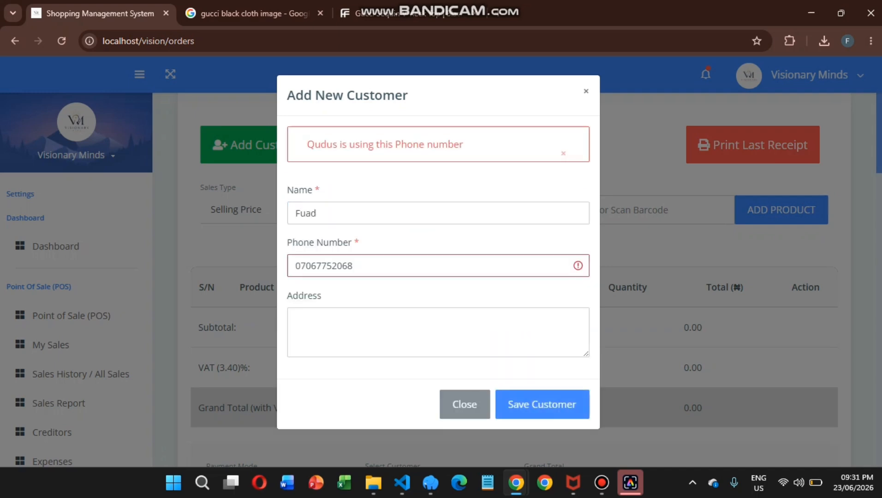
pyautogui.press('Escape')
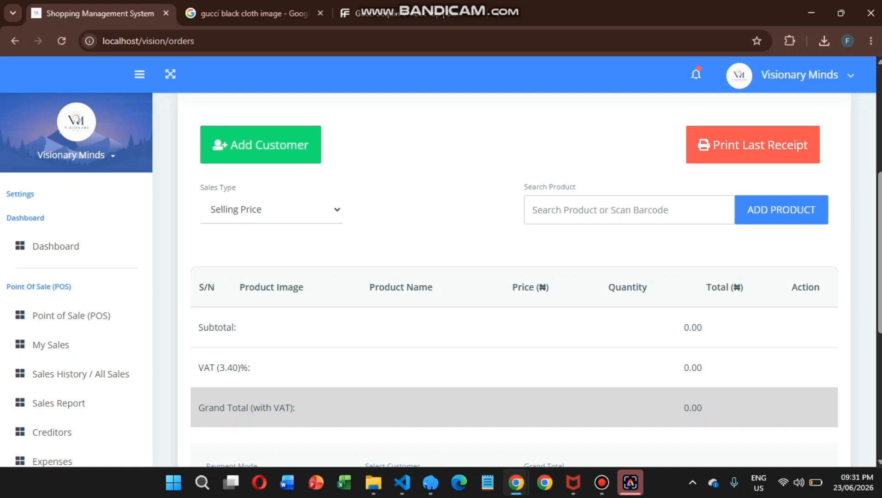
pyautogui.click(271, 210)
# Keep Selling Price as the order's sales type.
pyautogui.press('Down')
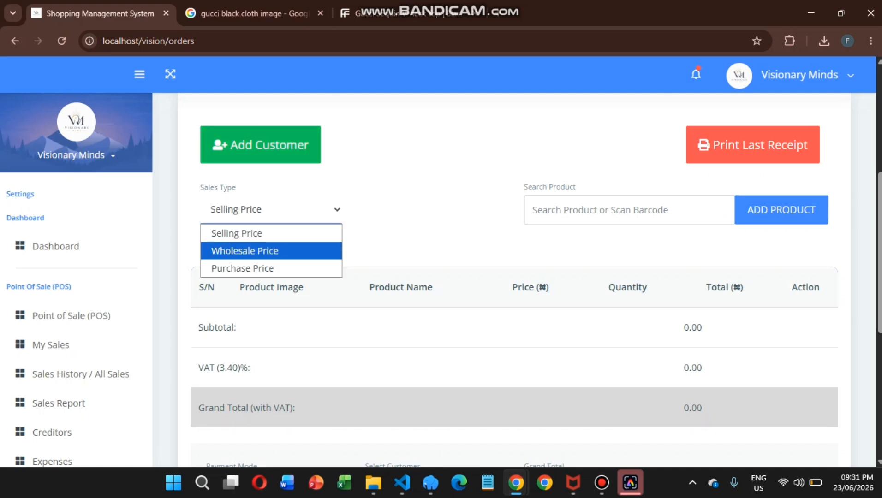
pyautogui.press('Down')
pyautogui.press('Up')
pyautogui.press('Up')
pyautogui.press('Return')
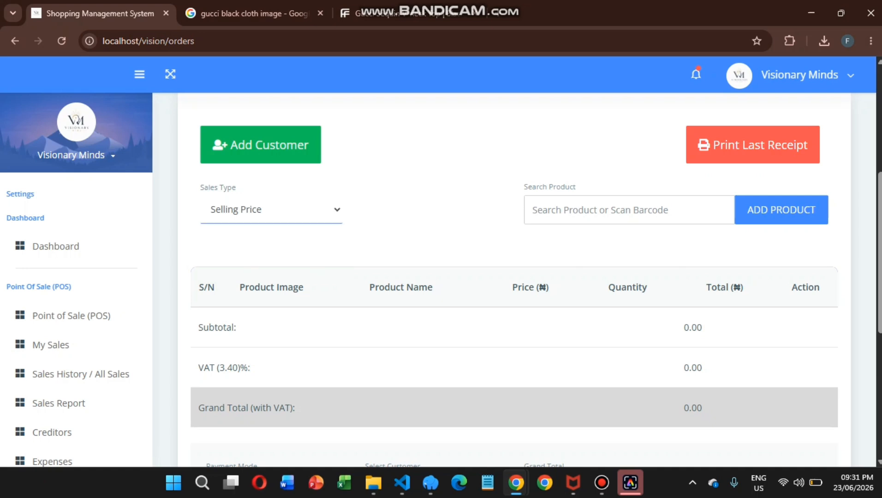
# Add Gucci Black Dress to the cart at quantity 3, grand total 46530.00.
pyautogui.click(629, 210)
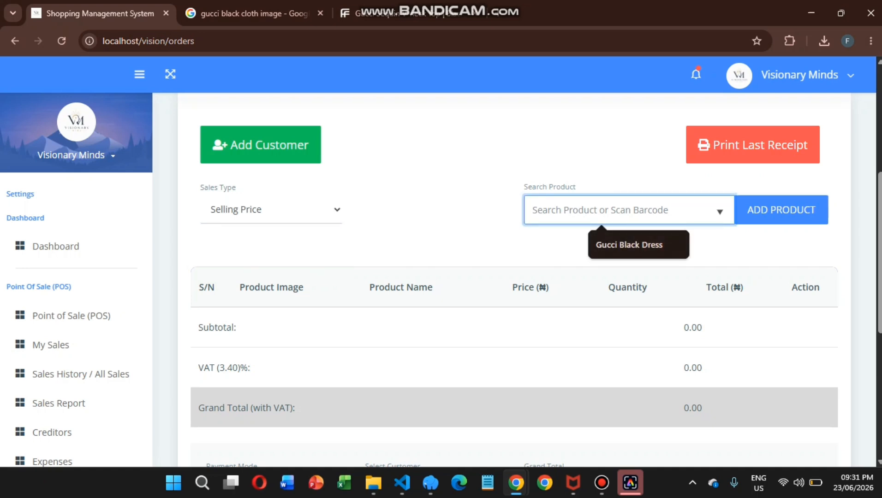
pyautogui.press('Return')
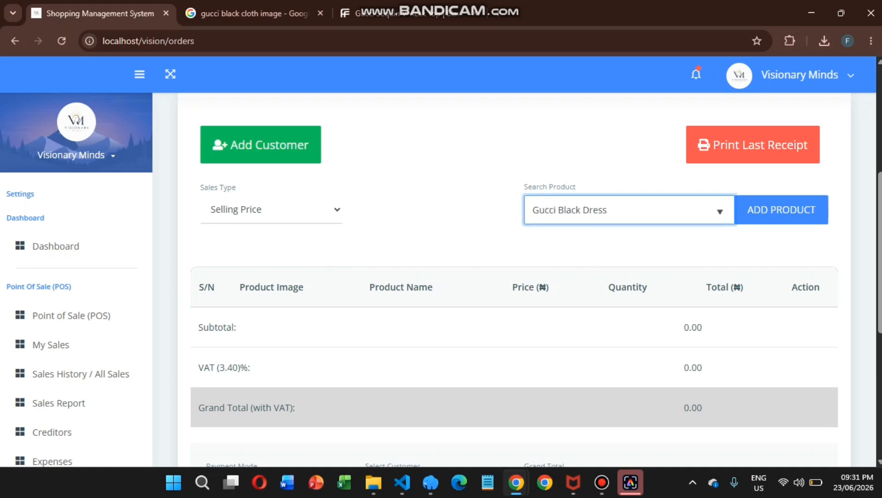
pyautogui.press('Return')
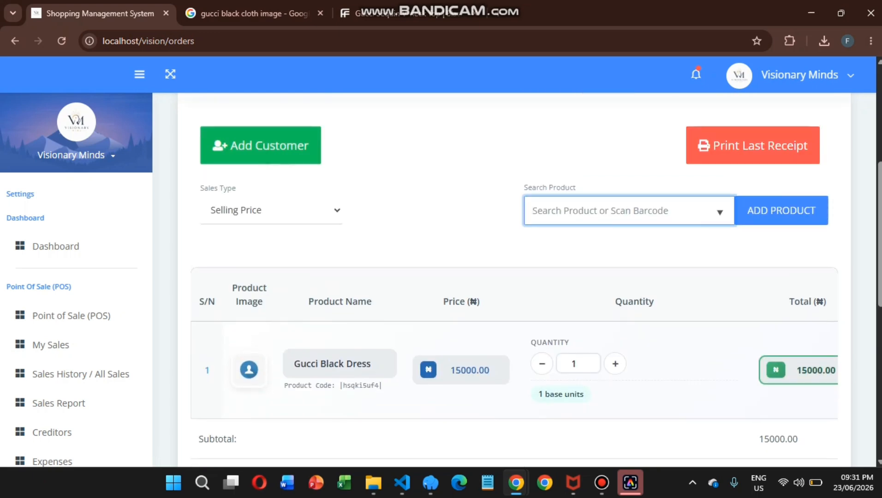
pyautogui.press('Return')
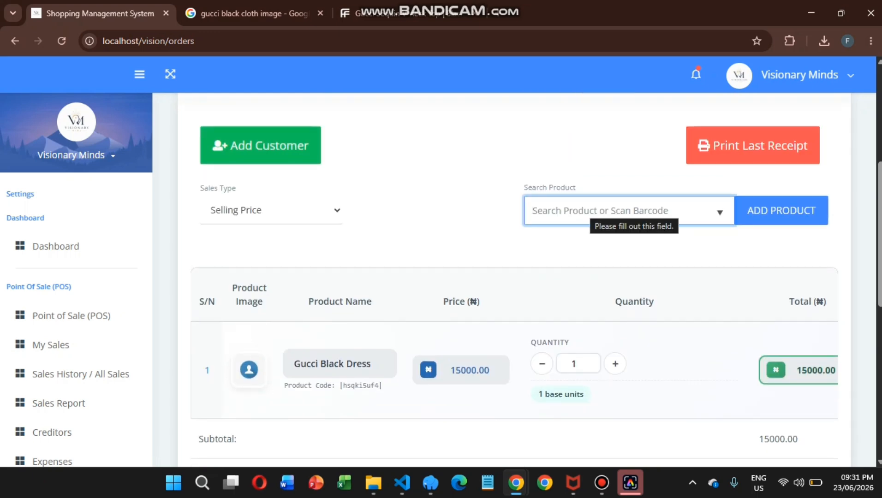
pyautogui.scroll(-3, 591, 211)
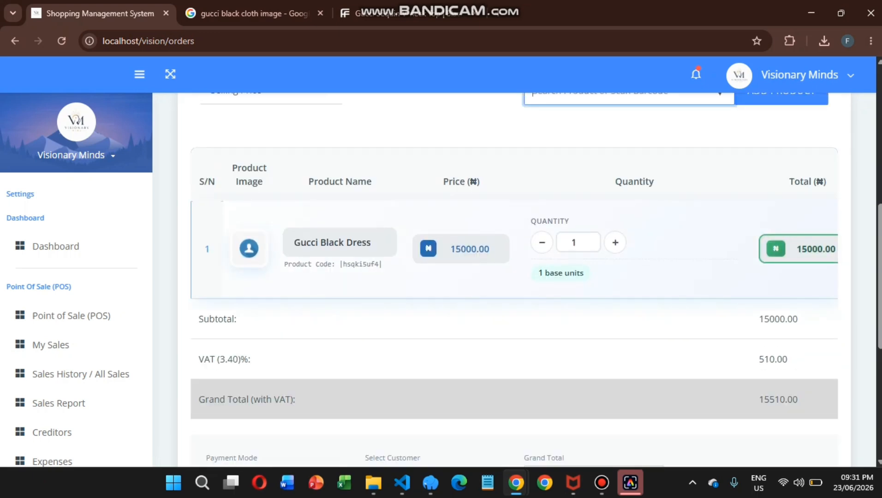
pyautogui.hscroll(2, 591, 211)
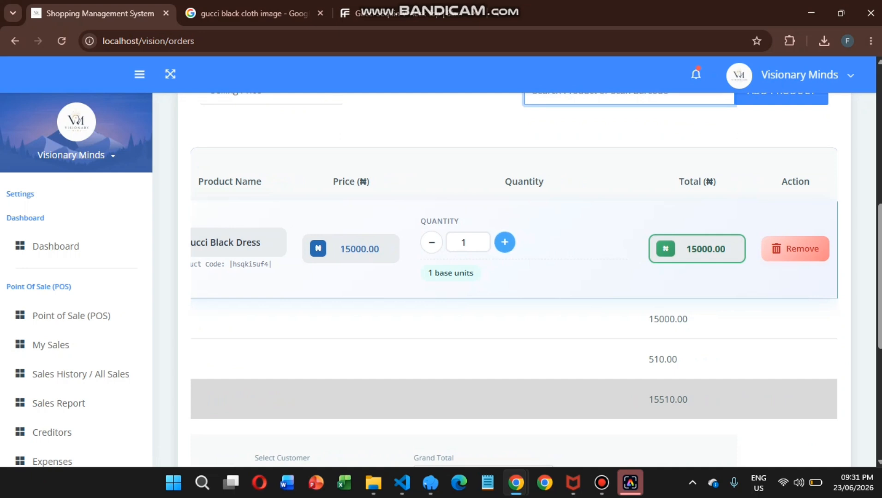
pyautogui.click(505, 242)
pyautogui.click(505, 242)
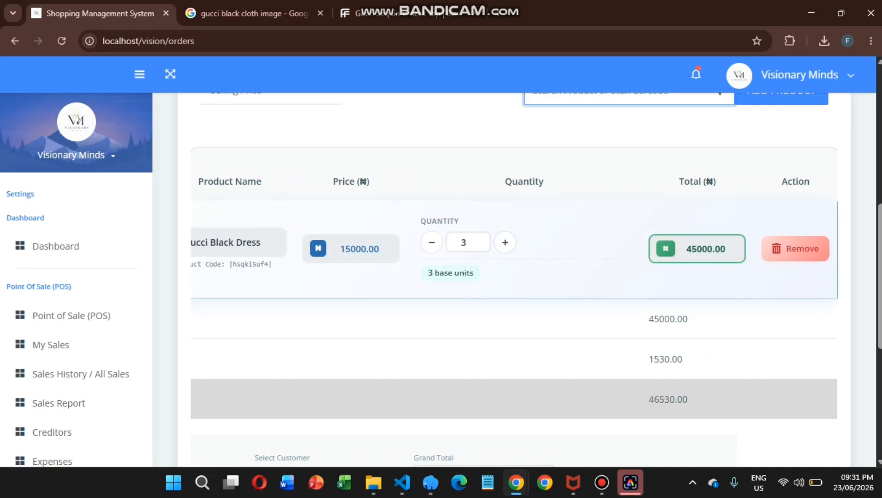
pyautogui.scroll(-1, 513, 258)
pyautogui.hscroll(-2, 513, 259)
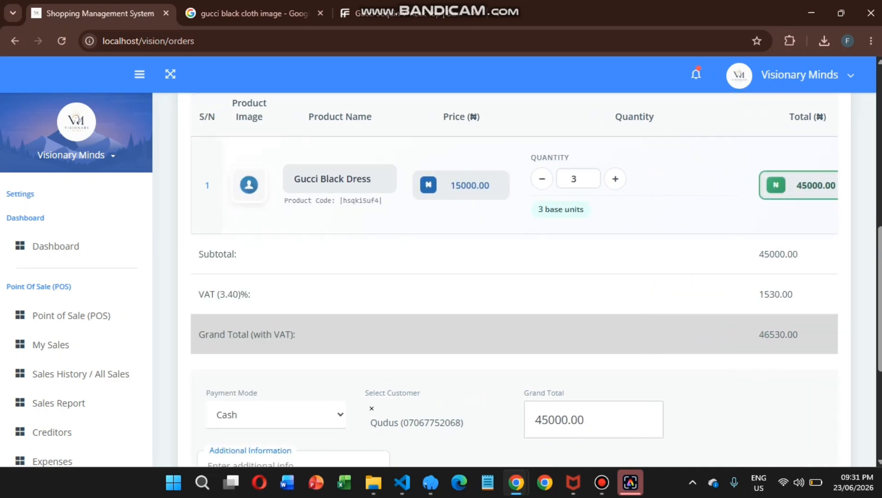
pyautogui.click(139, 74)
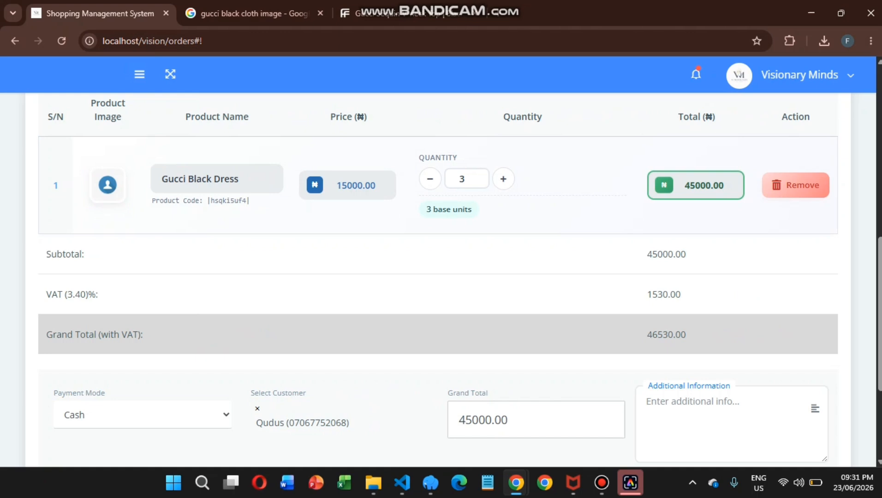
# Set Payment Mode to Creditor with 40000 entered as the amount paid.
pyautogui.scroll(-3, 438, 277)
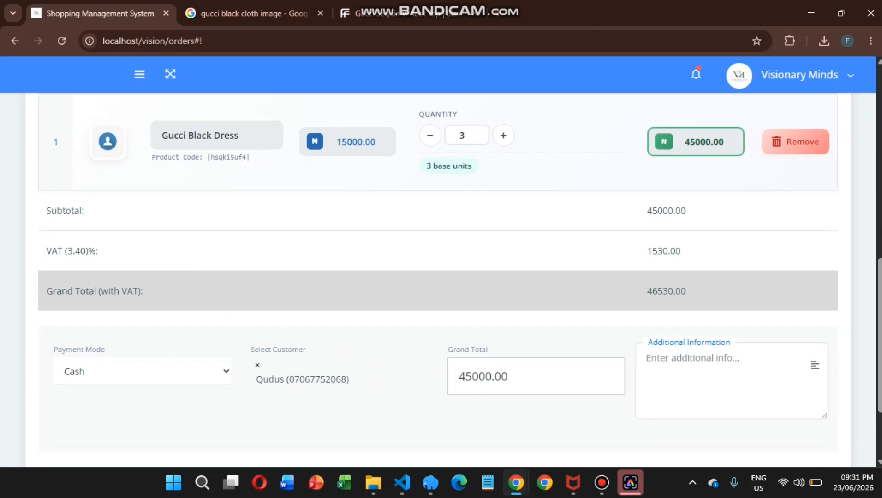
pyautogui.click(143, 286)
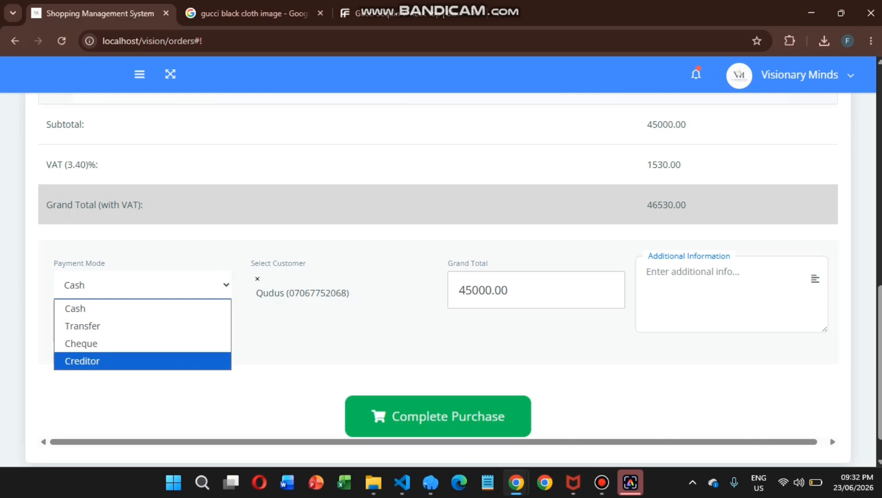
pyautogui.click(142, 361)
pyautogui.click(339, 286)
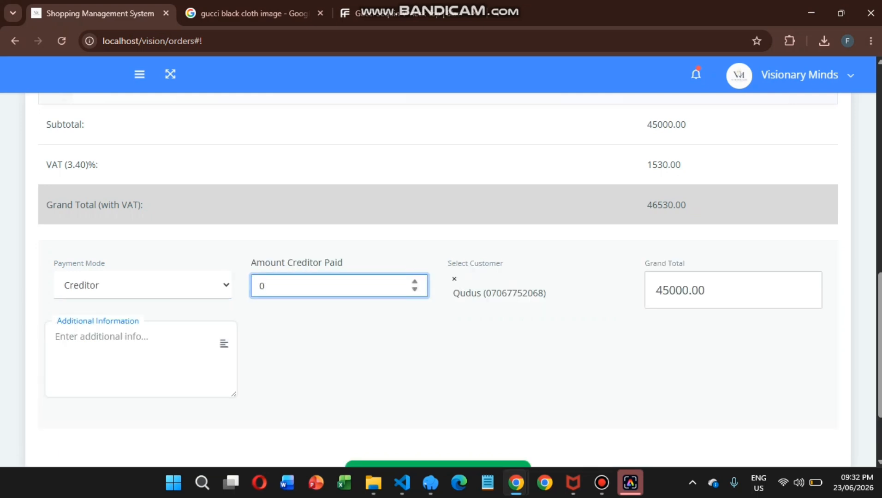
pyautogui.scroll(1, 339, 286)
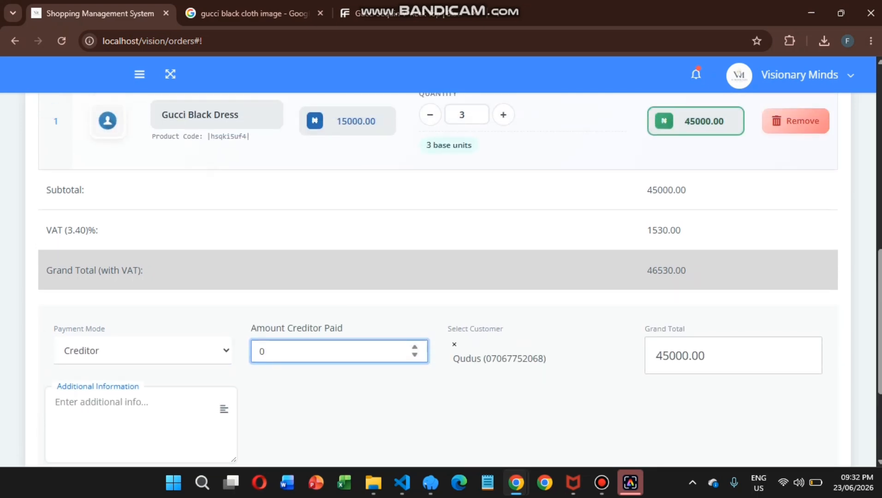
pyautogui.press('BackSpace')
pyautogui.write('40000')
# Confirm the selected customer and complete the purchase.
pyautogui.click(499, 358)
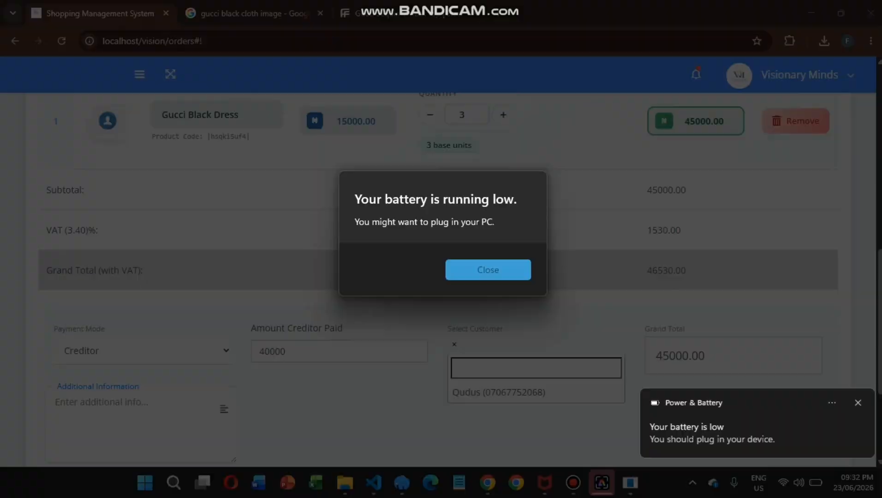
pyautogui.click(488, 270)
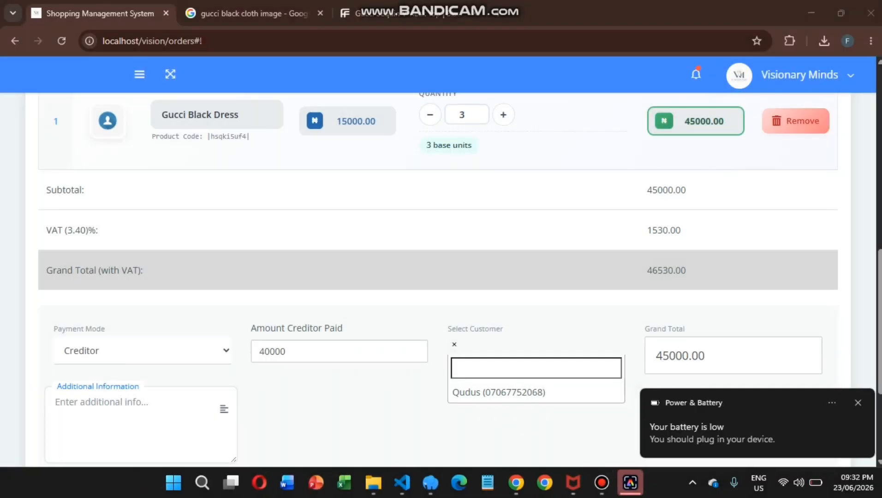
pyautogui.click(498, 392)
pyautogui.scroll(-3, 499, 393)
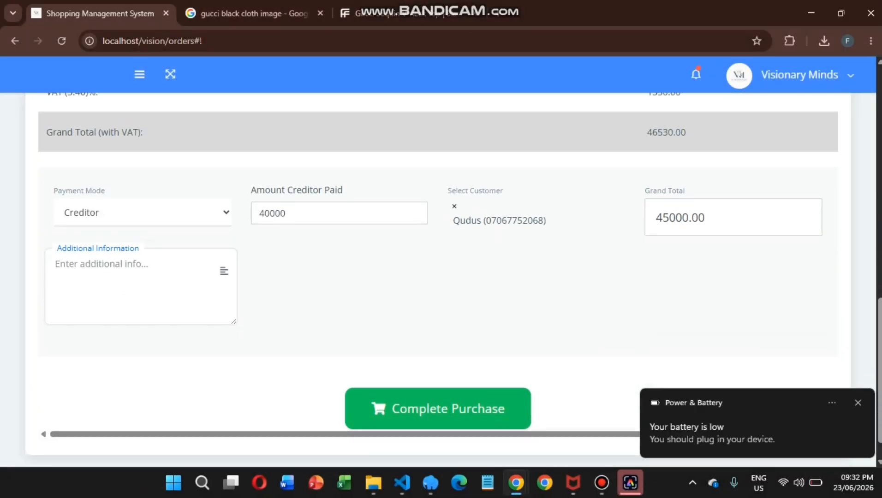
pyautogui.click(138, 287)
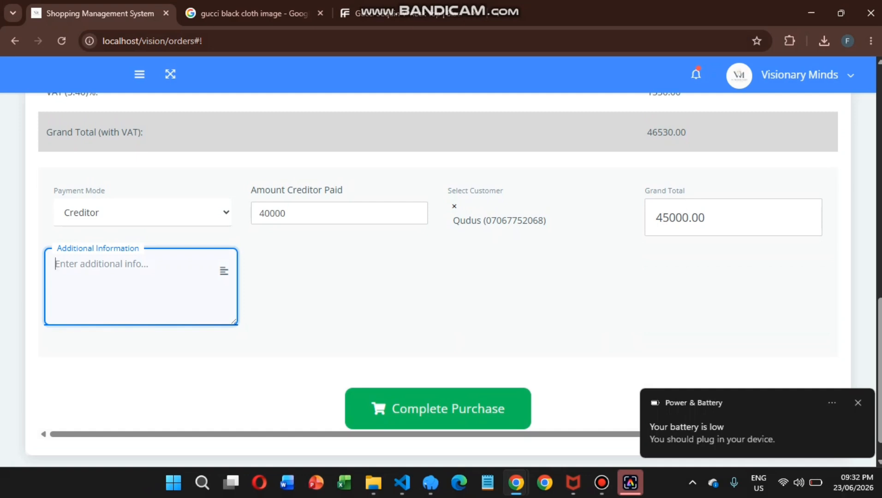
pyautogui.click(438, 408)
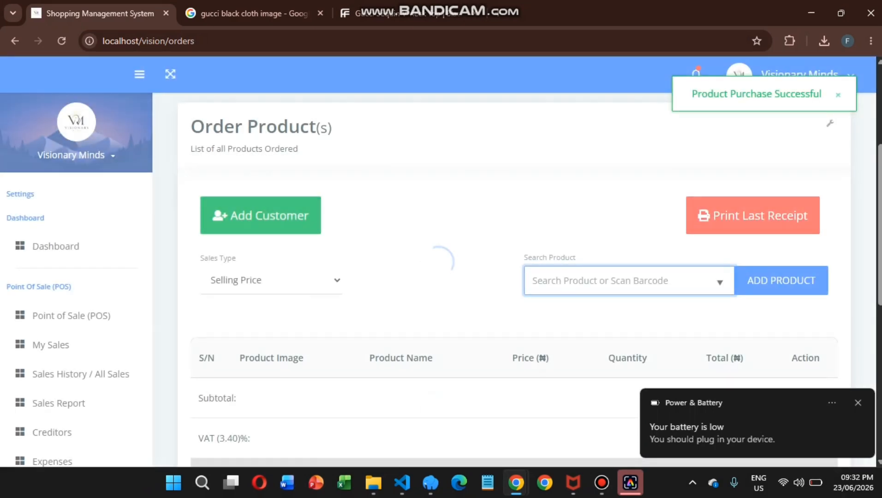
# View the last receipt showing ₦5,000.00 balance due, then return to the orders page.
pyautogui.click(753, 216)
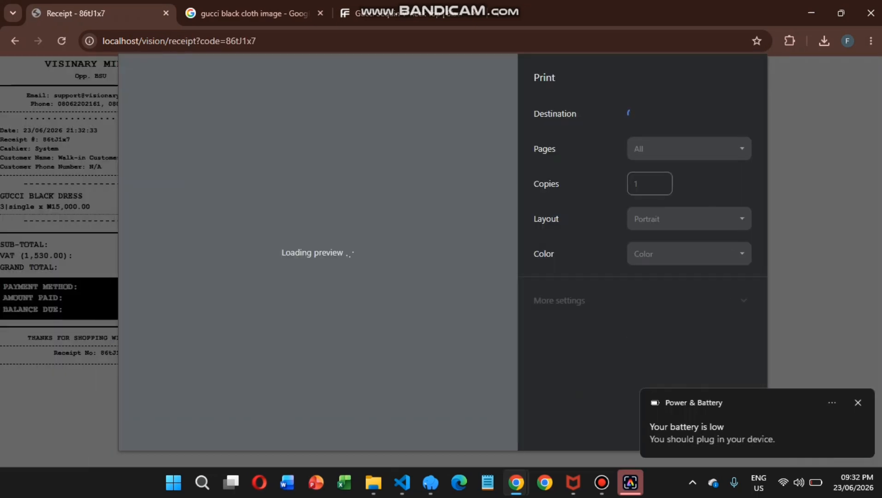
pyautogui.click(857, 403)
pyautogui.click(728, 424)
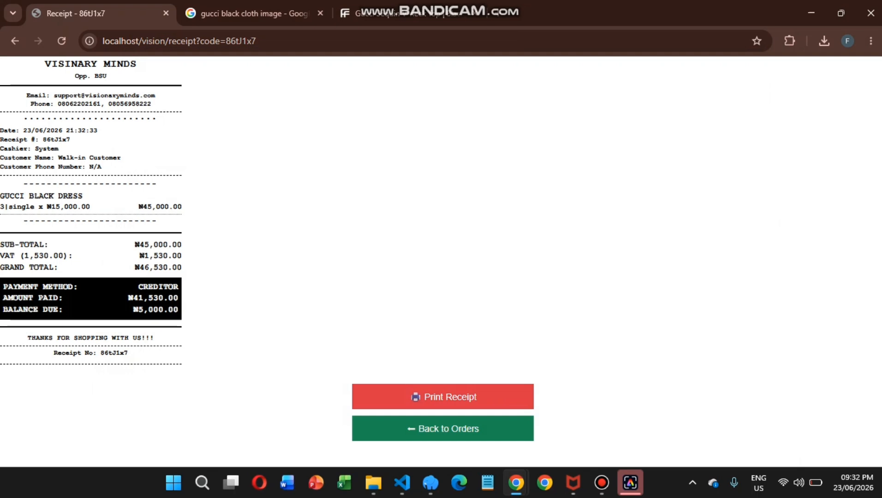
pyautogui.click(442, 428)
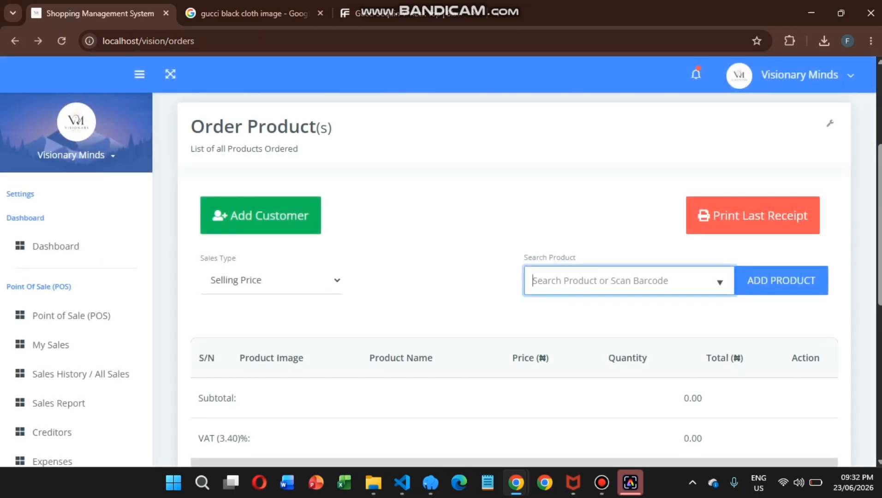
pyautogui.scroll(-2, 513, 280)
pyautogui.scroll(-2, 74, 313)
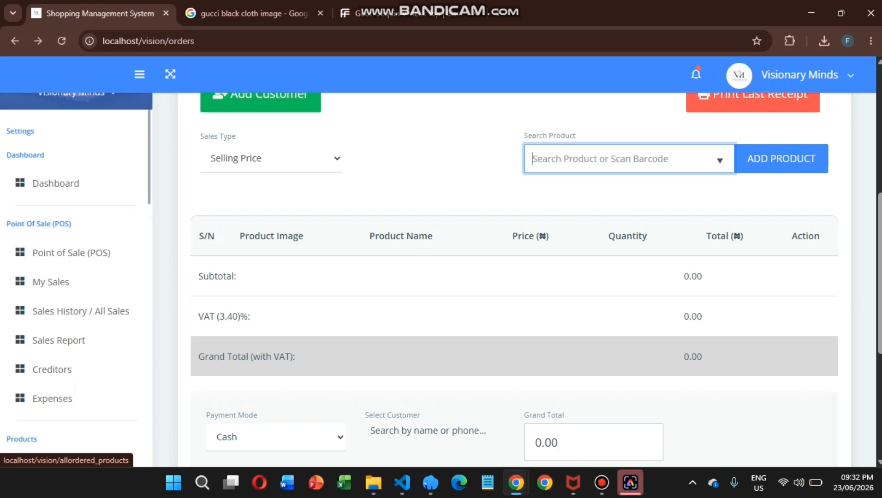
# Open All Sales history and scroll to the ₦45,000.00 Main Branch creditor sale.
pyautogui.click(51, 281)
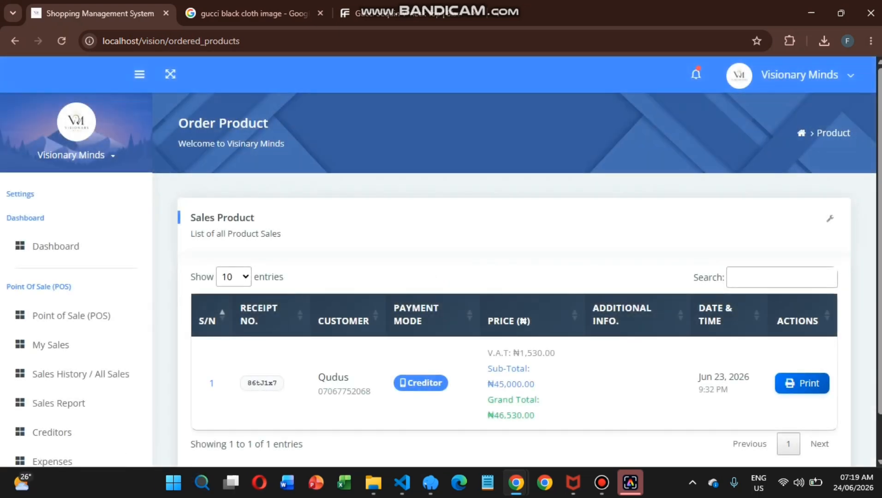
pyautogui.scroll(-1, 514, 277)
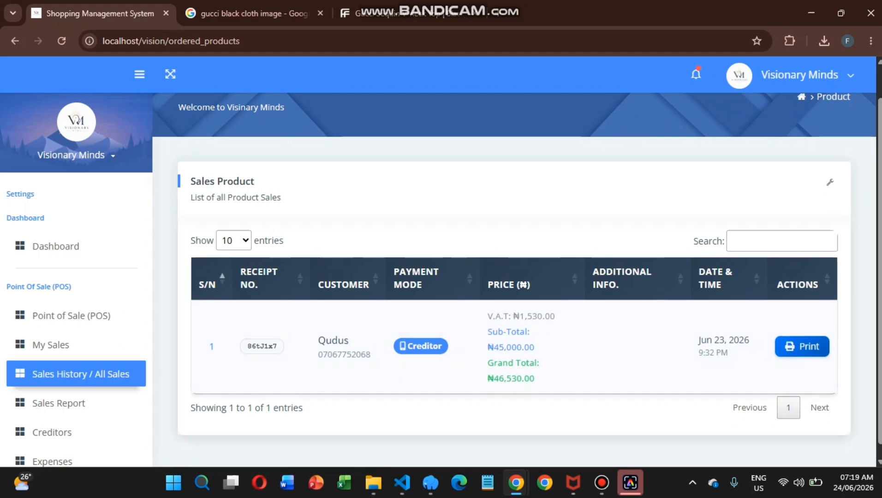
pyautogui.click(80, 374)
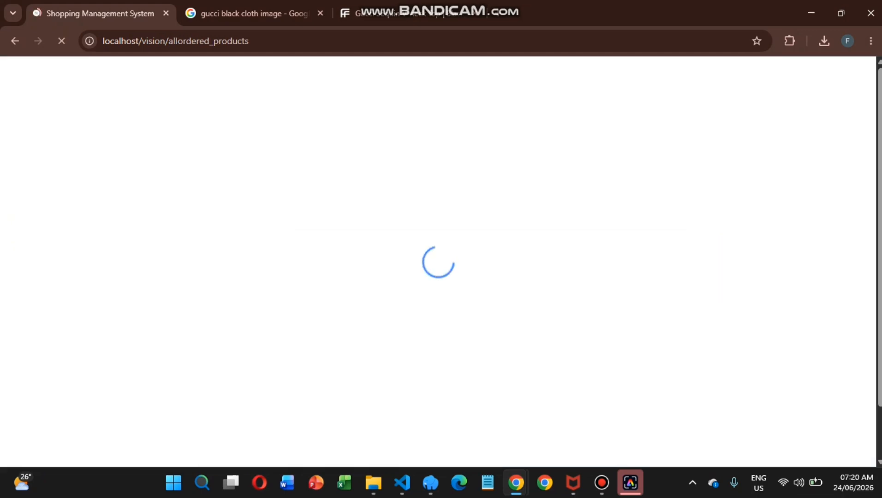
pyautogui.scroll(-2, 209, 266)
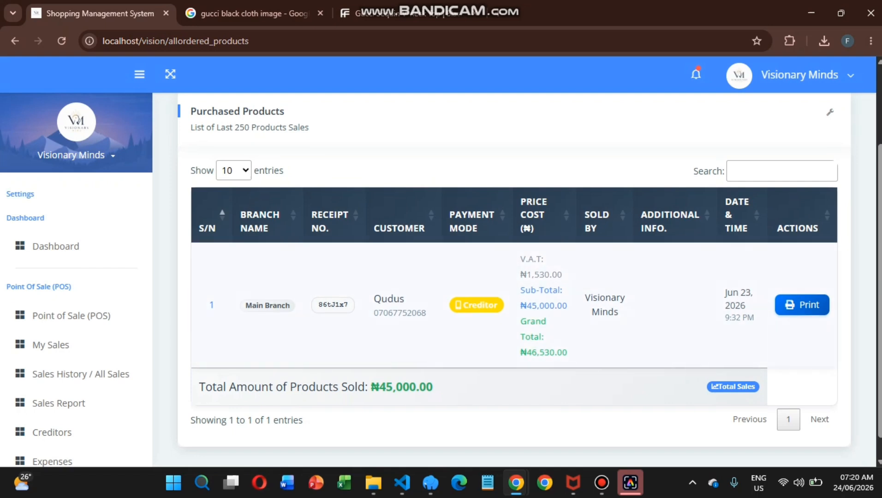
pyautogui.scroll(-1, 76, 371)
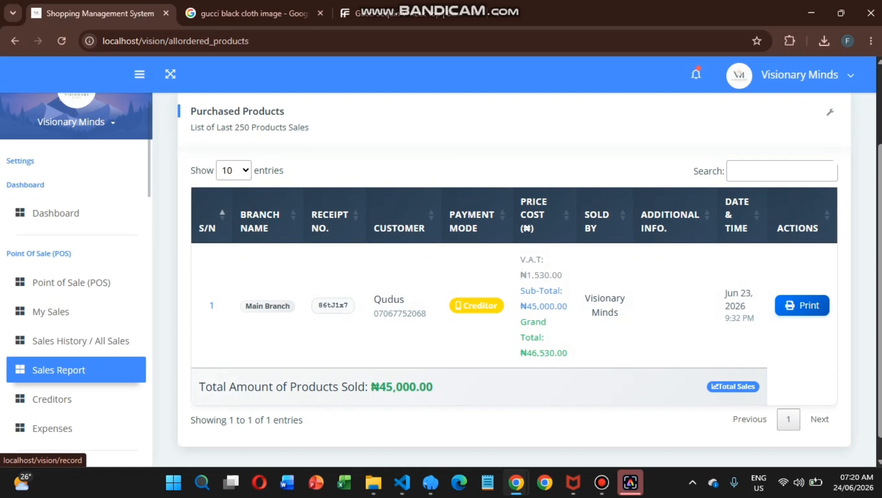
# Load the Sales Report for 2026-06-21 to 2026-06-25.
pyautogui.click(59, 370)
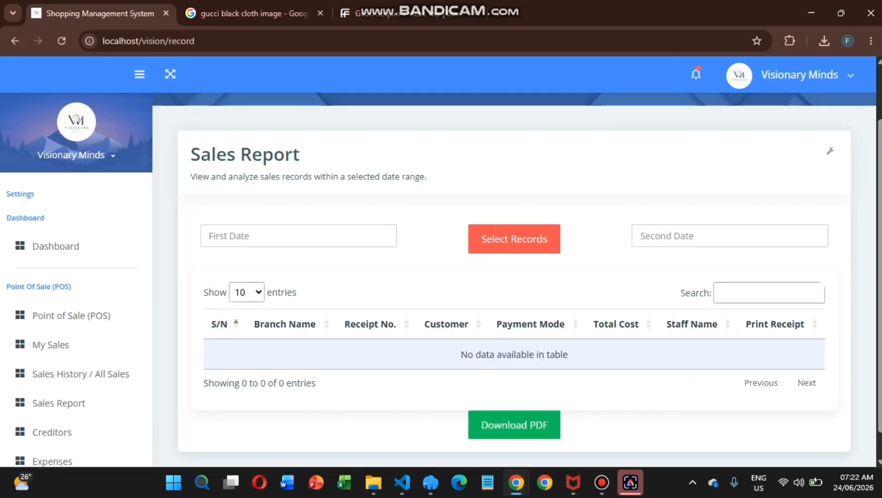
pyautogui.click(298, 236)
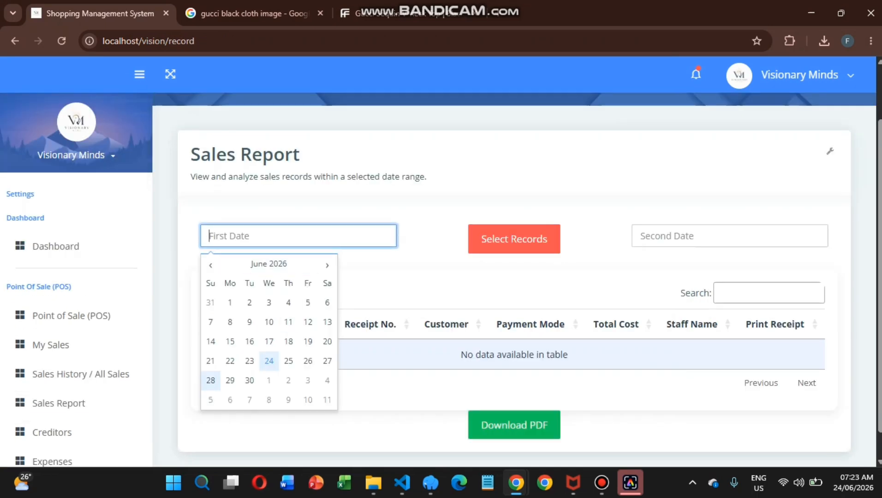
pyautogui.click(210, 361)
pyautogui.click(719, 235)
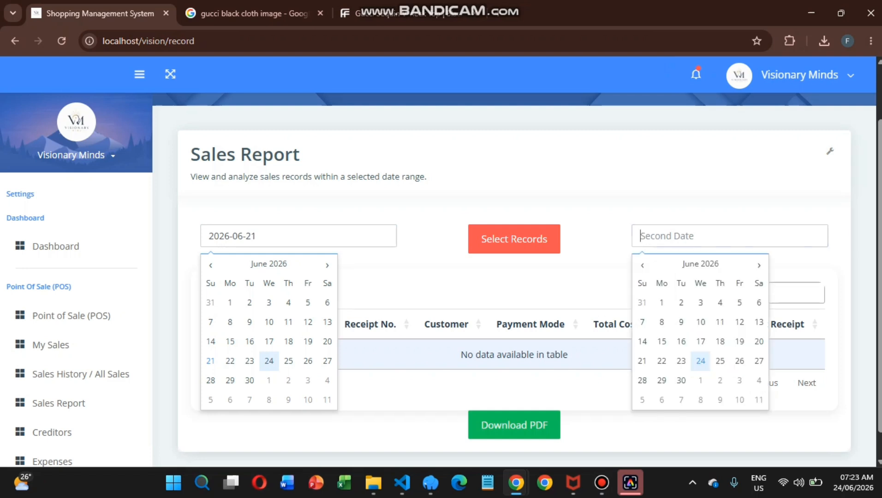
pyautogui.click(720, 361)
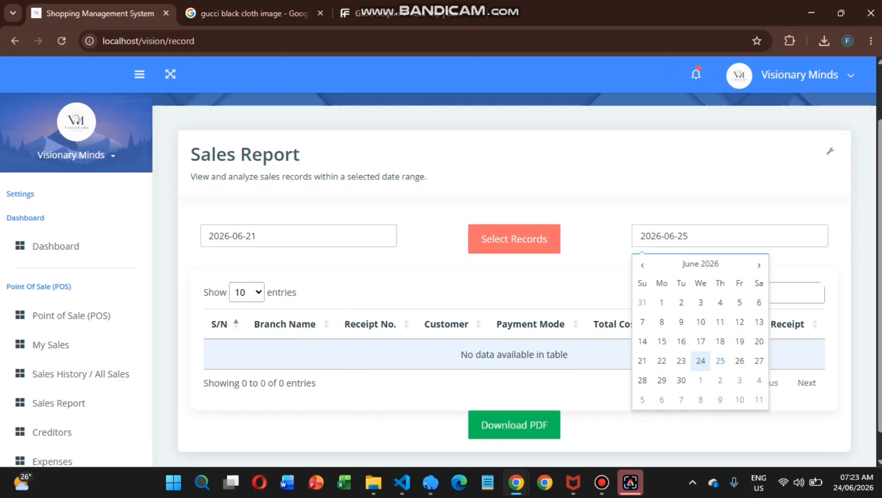
pyautogui.click(514, 239)
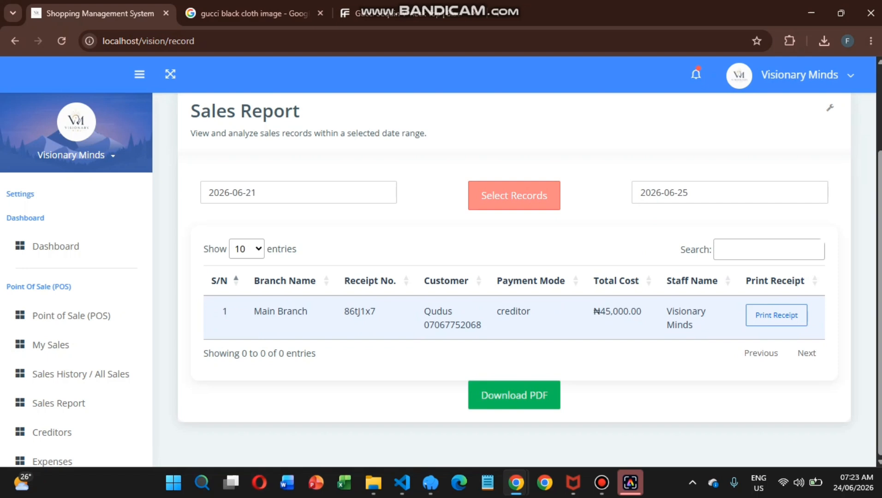
pyautogui.scroll(-1, 74, 369)
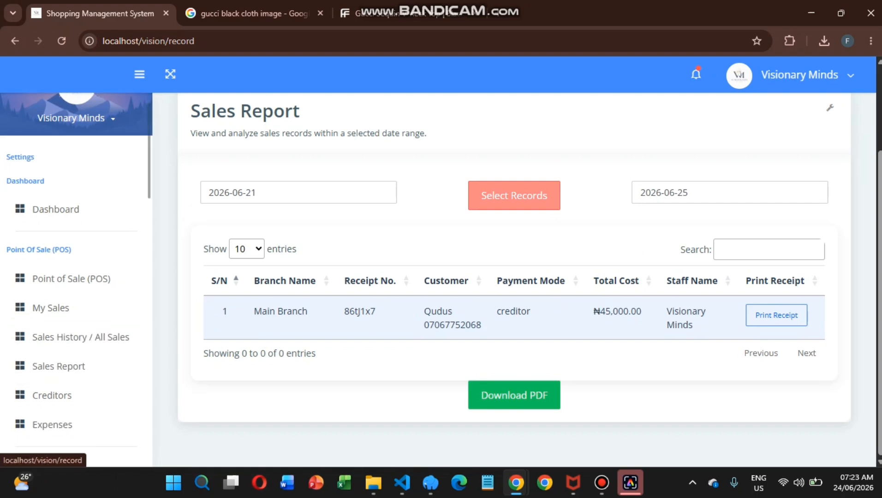
# Pay 3000 more on the credit sale in Creditors, leaving ₦2,000.00 debt.
pyautogui.click(73, 390)
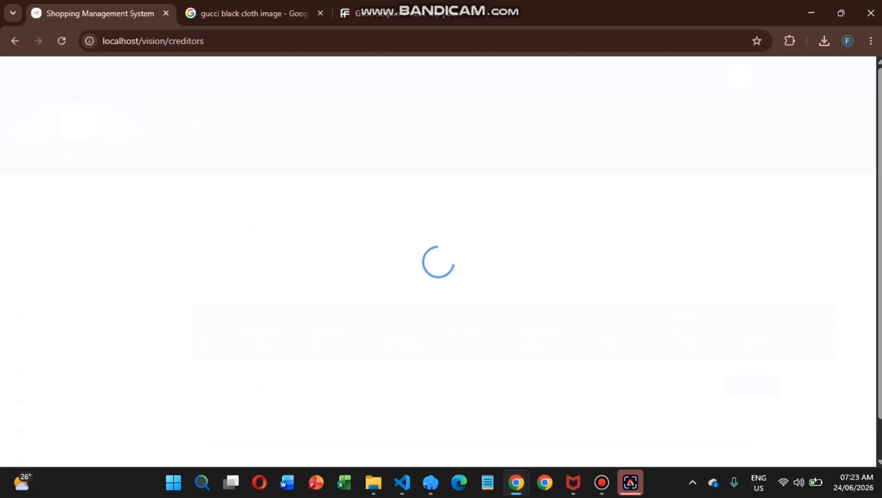
pyautogui.scroll(-1, 514, 280)
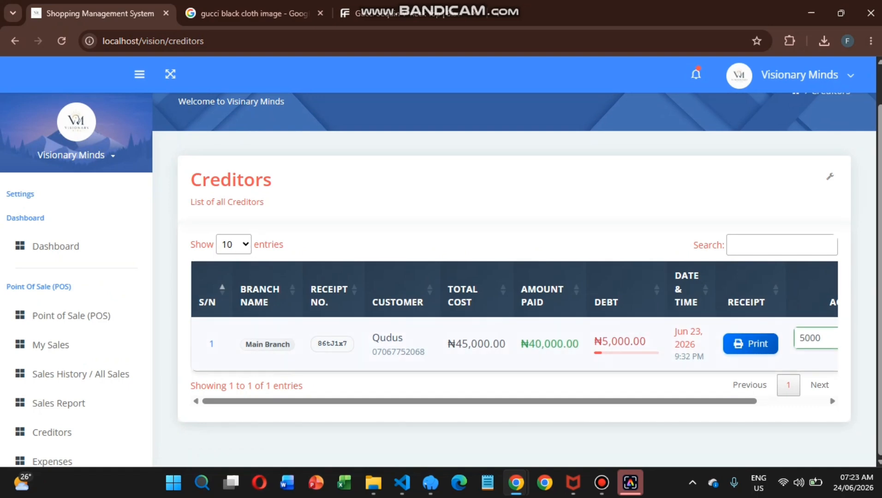
pyautogui.hscroll(3, 514, 320)
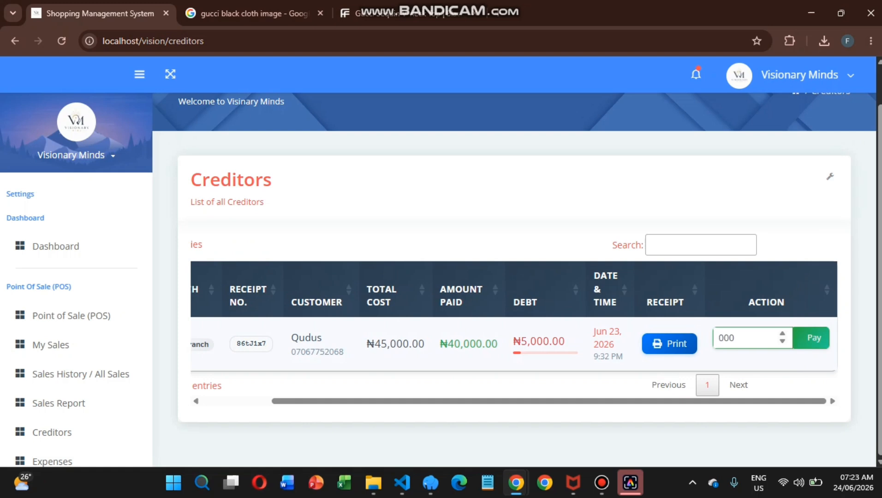
pyautogui.click(813, 338)
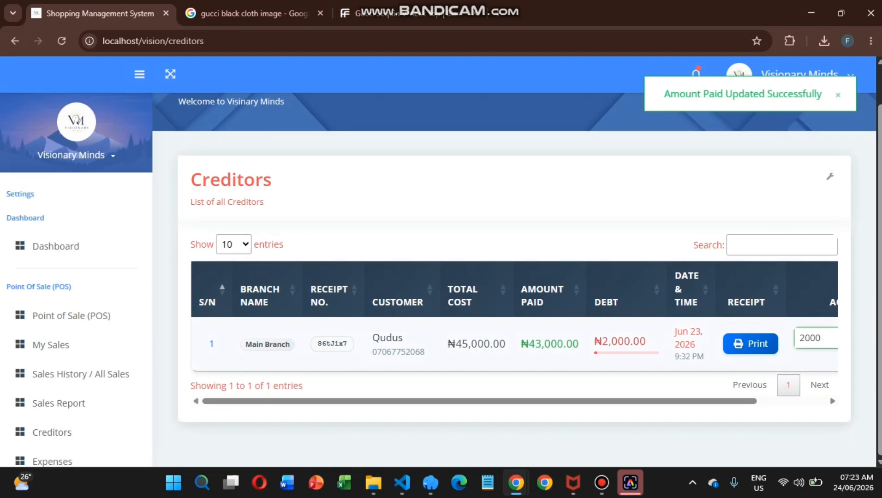
pyautogui.scroll(-2, 69, 403)
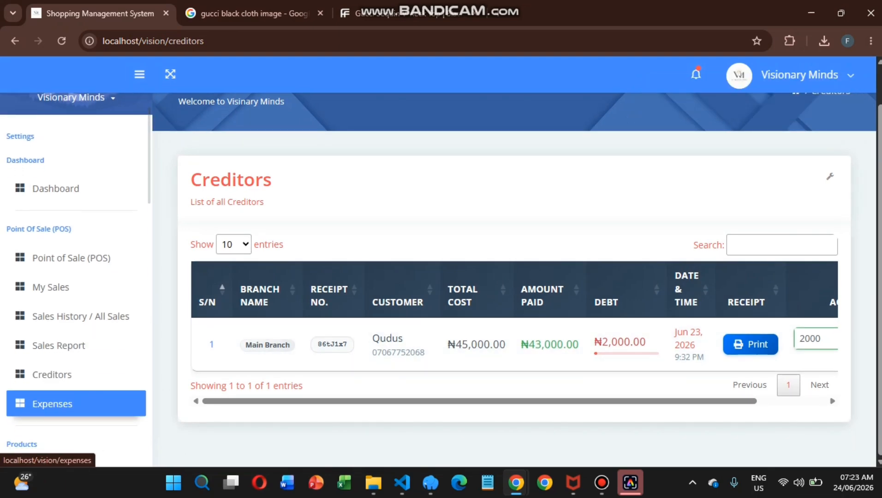
# Add a ₦500 Brrom expense for Main Branch and check it in the Expenses list.
pyautogui.click(69, 403)
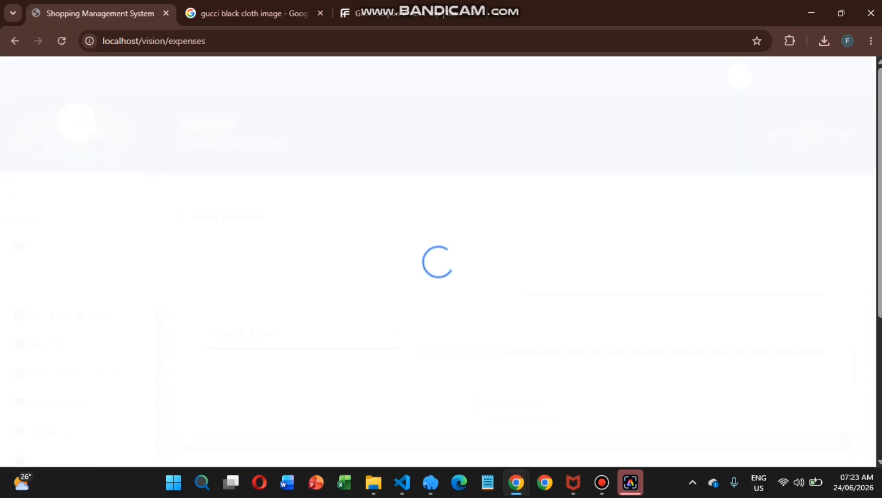
pyautogui.scroll(-4, 526, 276)
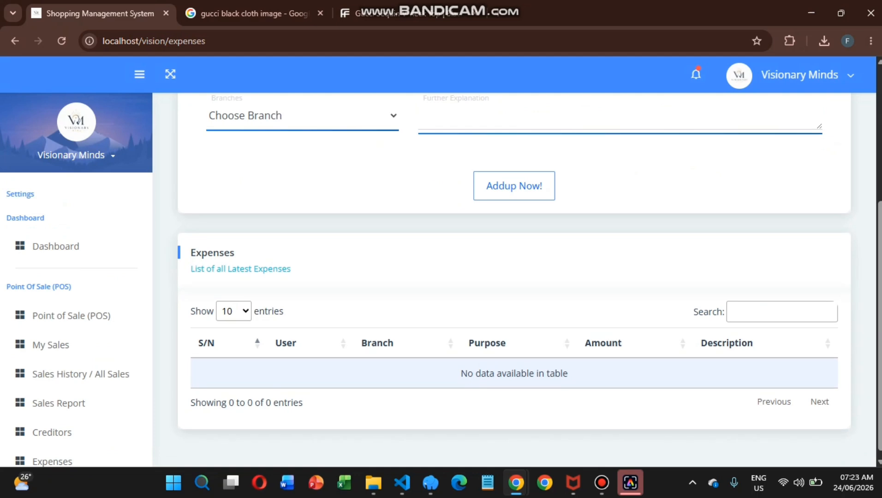
pyautogui.scroll(2, 526, 276)
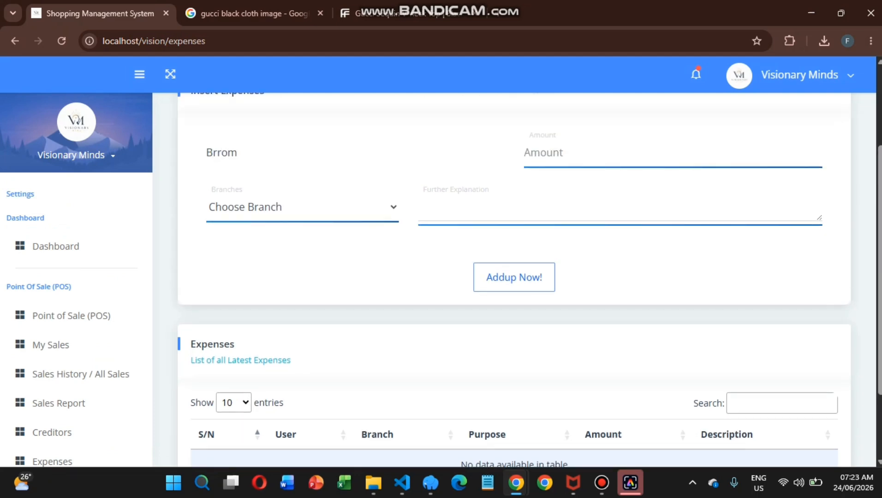
pyautogui.press('Tab')
pyautogui.write('500')
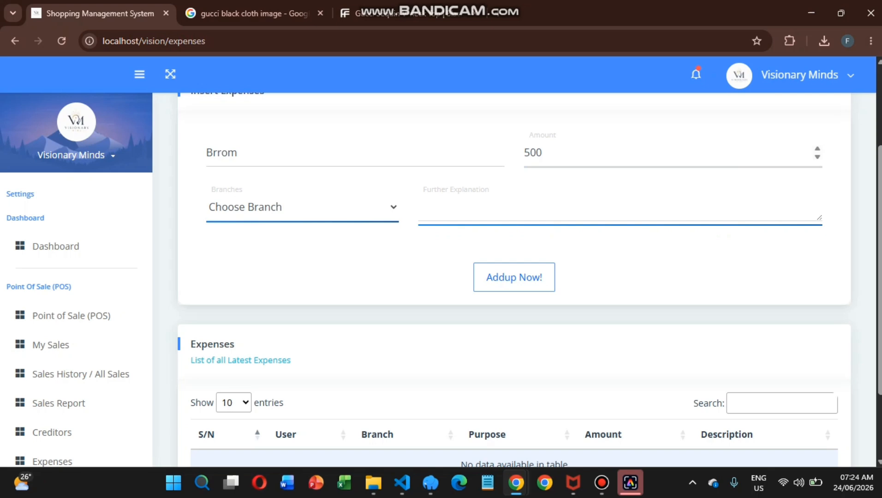
pyautogui.click(302, 207)
pyautogui.click(258, 271)
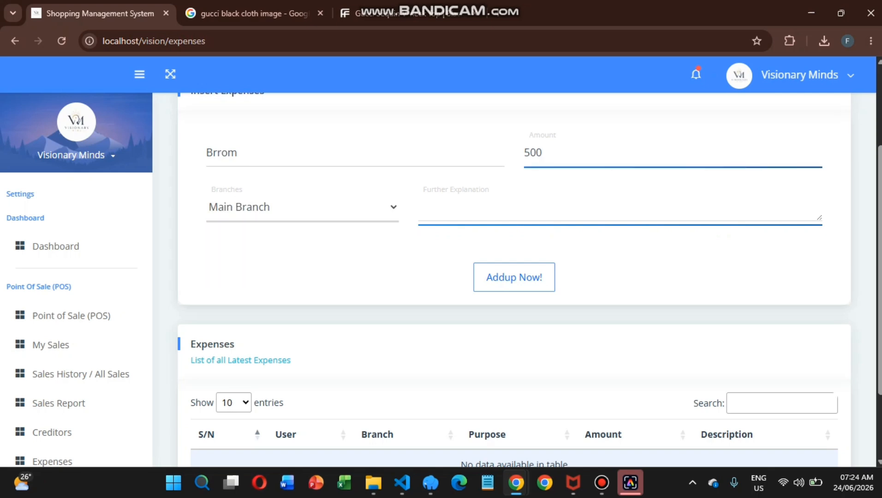
pyautogui.click(513, 277)
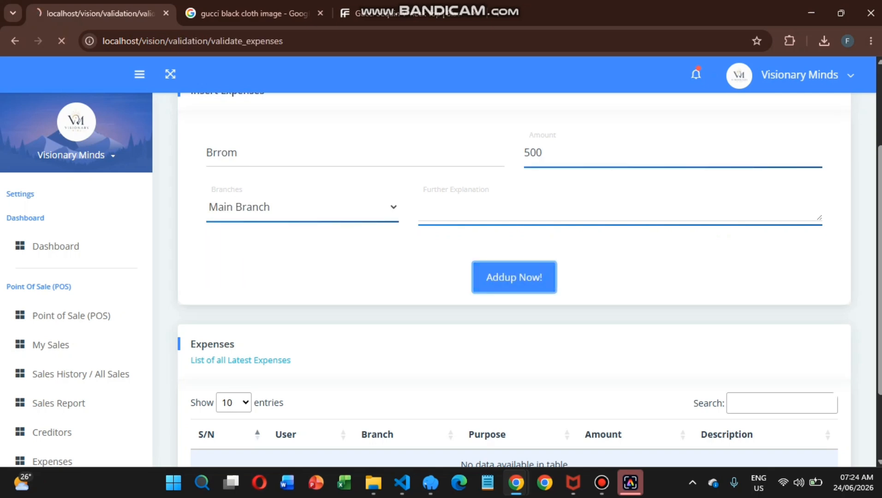
pyautogui.scroll(-5, 514, 277)
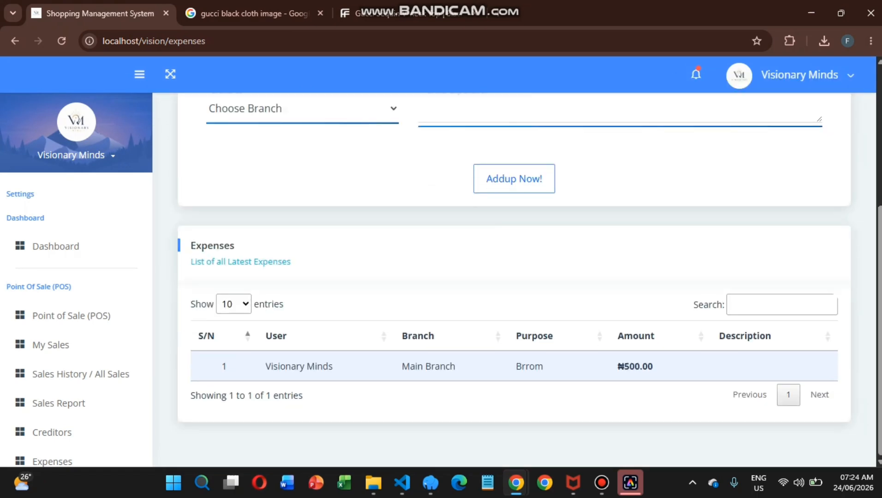
pyautogui.scroll(-5, 76, 377)
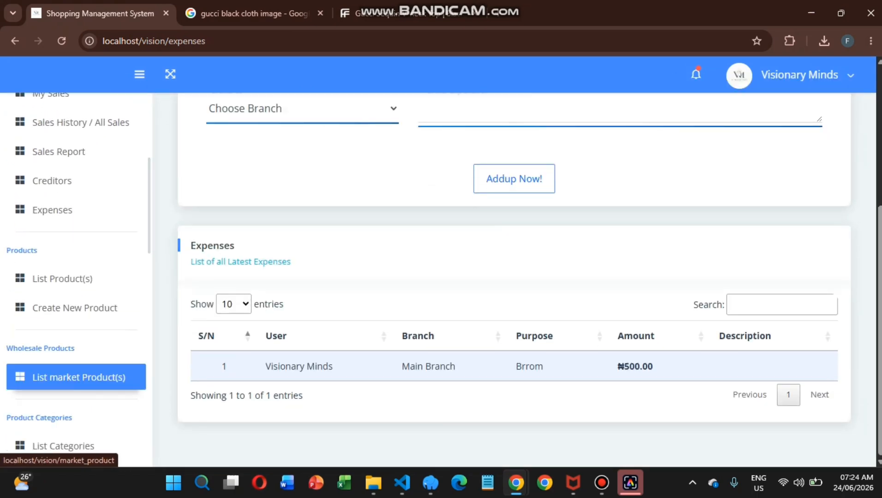
# Open the product list showing Gucci Black Dress at ₦9,500.00 with 17 pieces.
pyautogui.scroll(-1, 76, 247)
pyautogui.click(76, 247)
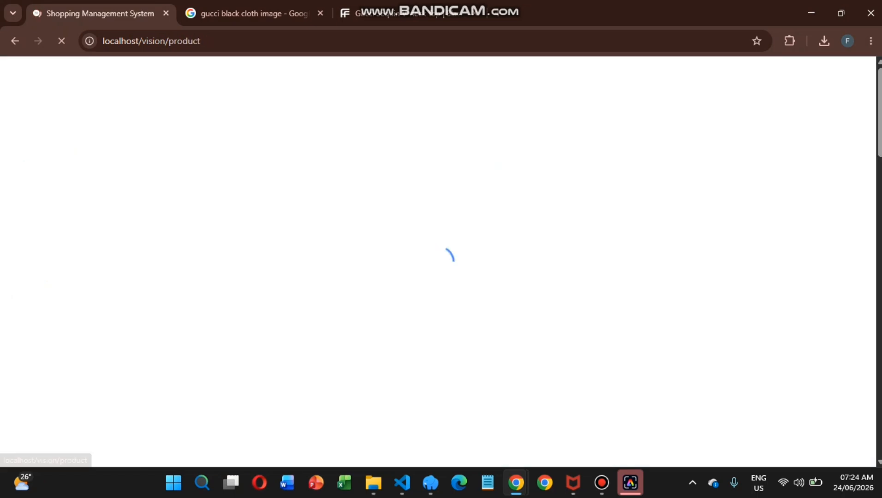
pyautogui.scroll(-2, 514, 286)
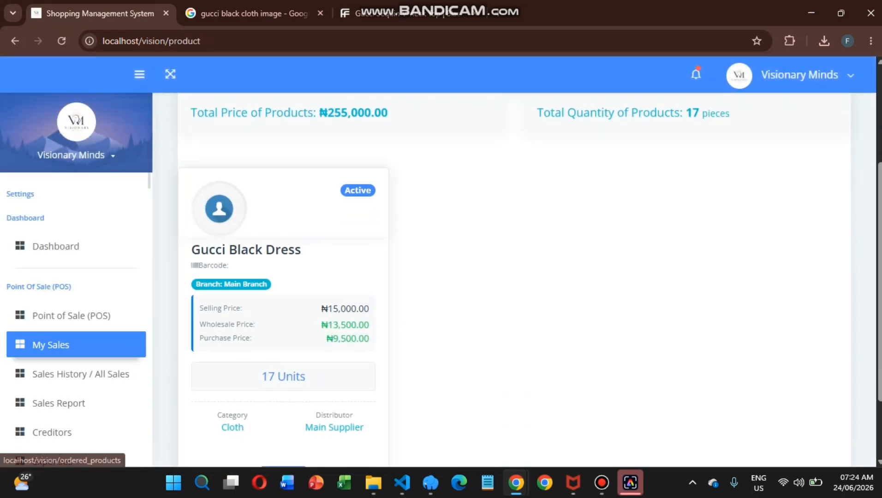
pyautogui.scroll(-5, 76, 343)
pyautogui.scroll(-2, 76, 326)
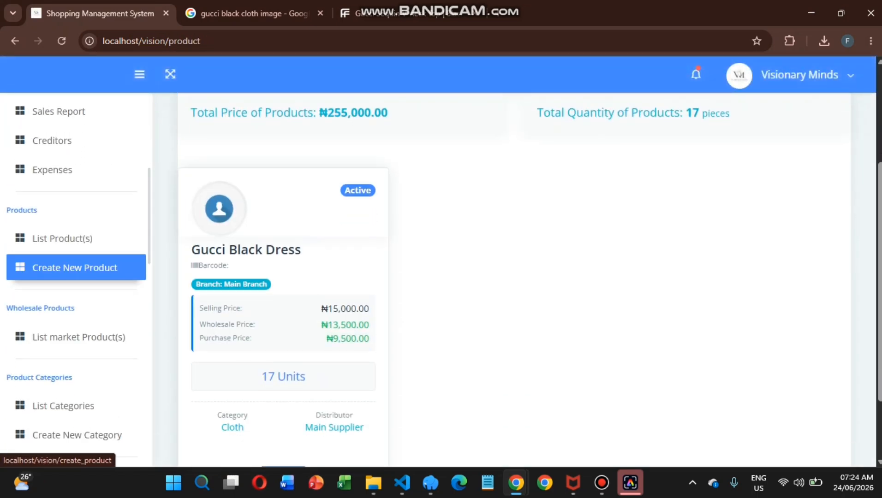
# Start a new product with Product Type Packed Size (with Quantity).
pyautogui.click(76, 268)
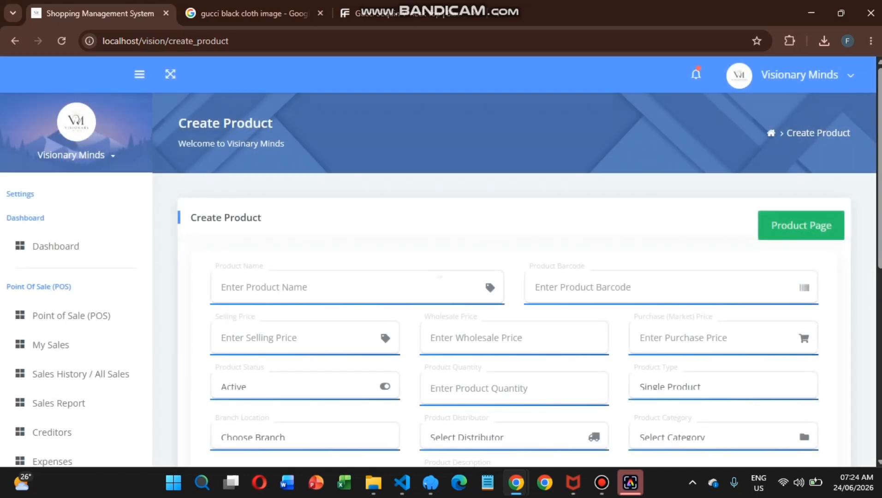
pyautogui.scroll(-5, 521, 160)
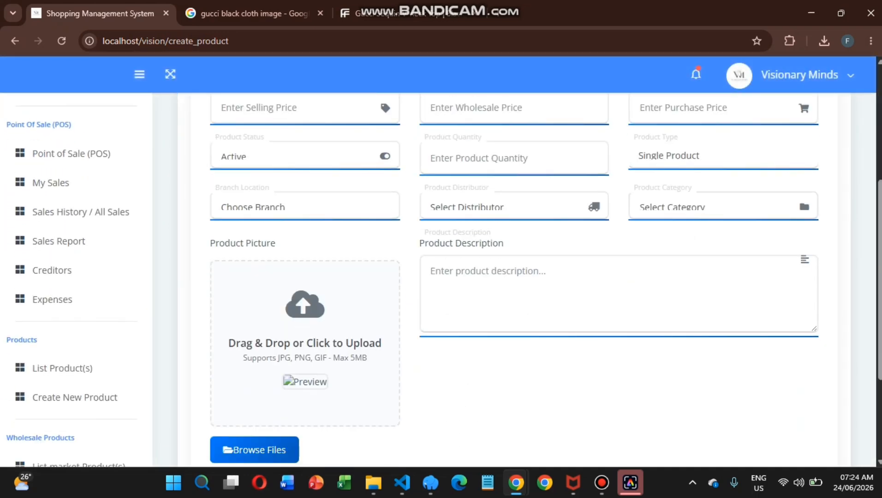
pyautogui.click(719, 156)
pyautogui.click(695, 196)
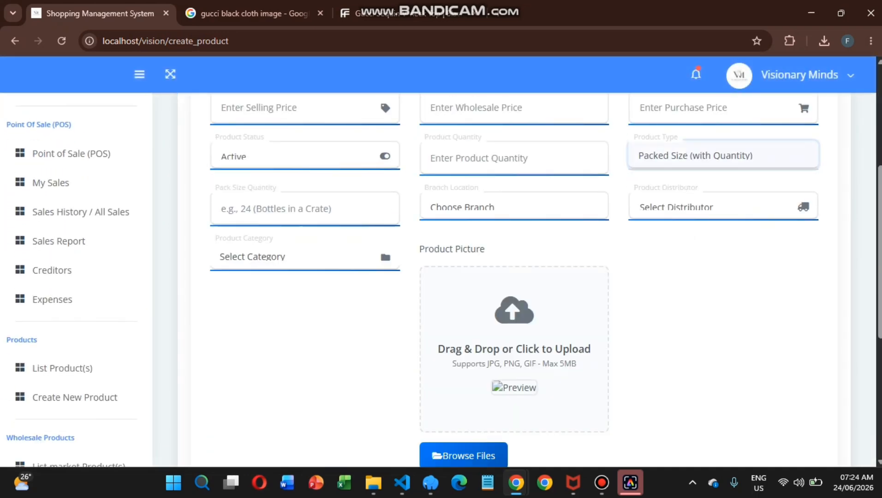
pyautogui.click(295, 209)
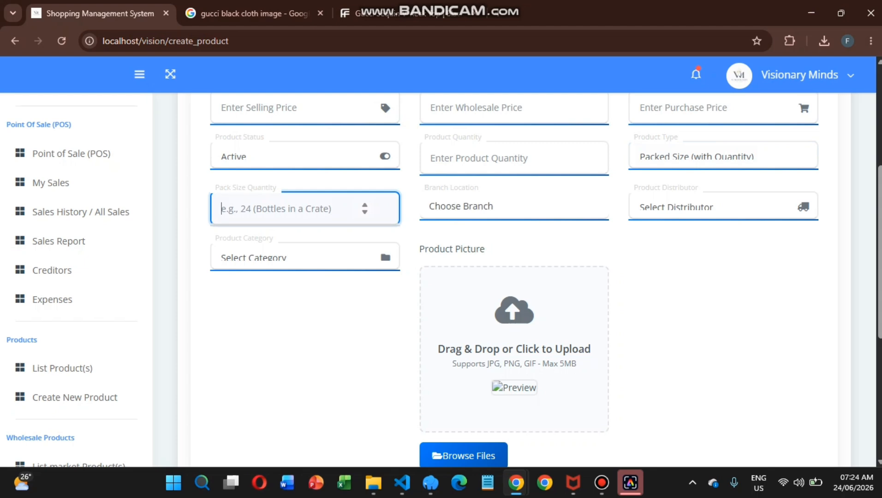
# Move into the new product's wholesale and purchase price fields.
pyautogui.scroll(-4, 74, 395)
pyautogui.scroll(-1, 73, 398)
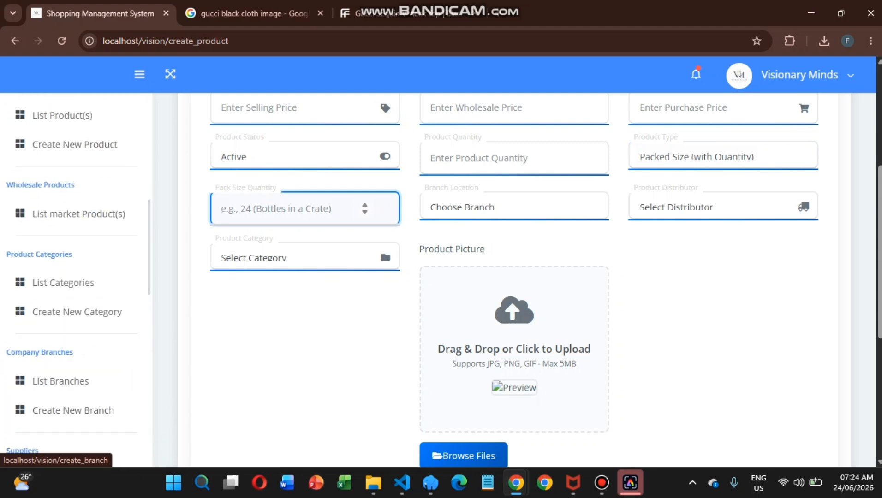
pyautogui.scroll(3, 514, 306)
pyautogui.click(514, 256)
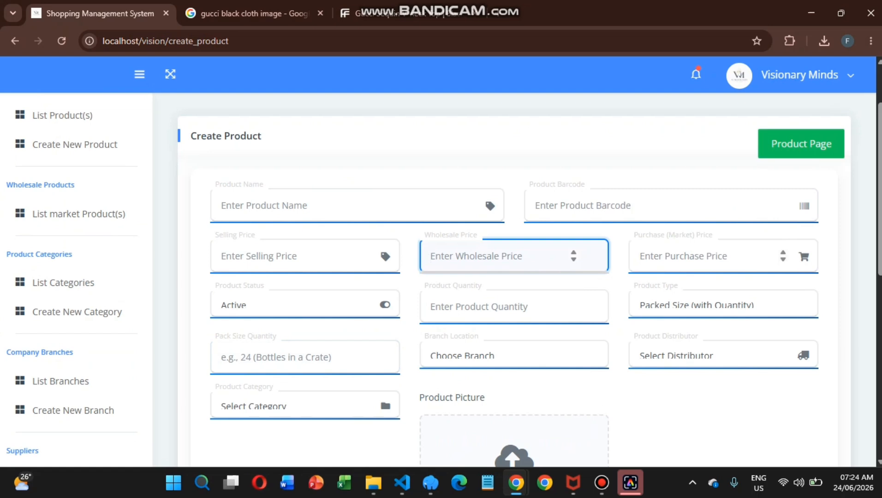
pyautogui.press('Tab')
pyautogui.scroll(-2, 69, 401)
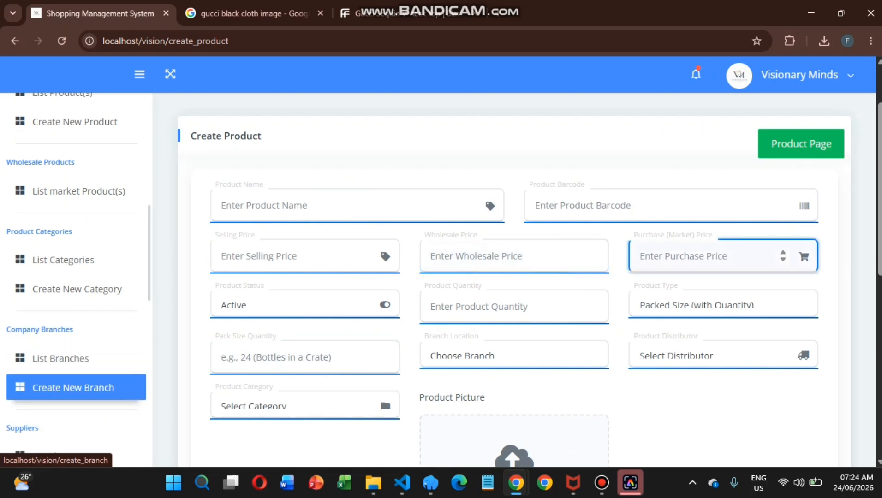
pyautogui.scroll(2, 69, 387)
# Open Market Products and scroll to Gucci Black Dress: 17 units at ₦9,500.00, ₦161,500.00 total.
pyautogui.click(79, 198)
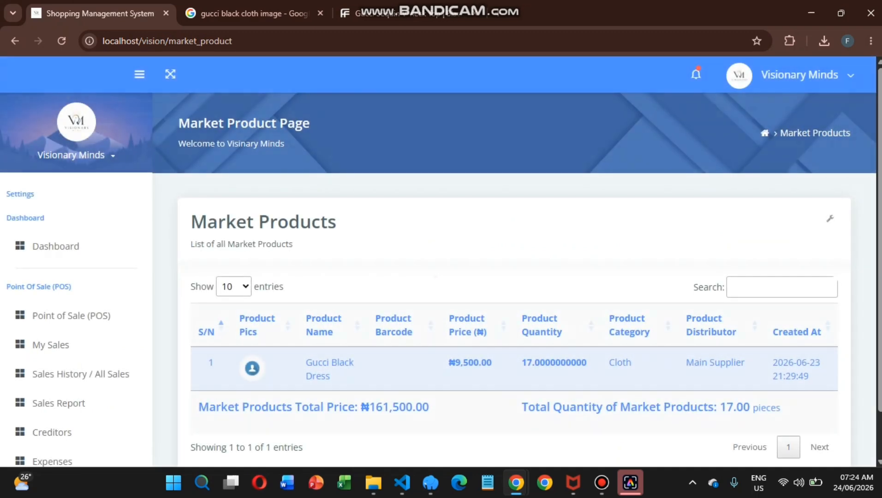
pyautogui.scroll(-2, 515, 281)
pyautogui.scroll(-10, 69, 387)
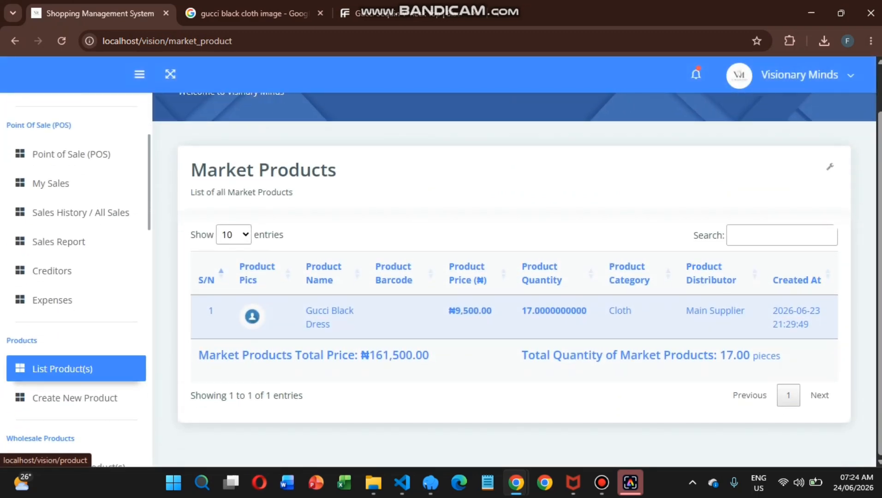
pyautogui.scroll(-1, 76, 375)
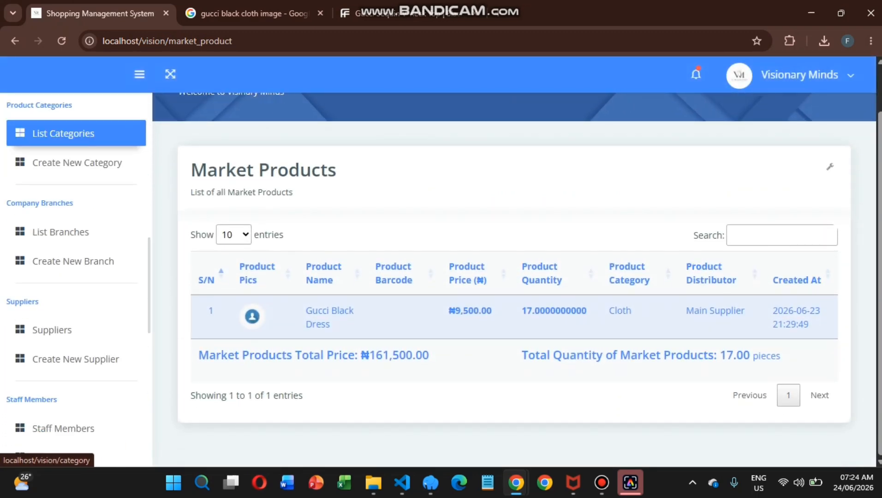
pyautogui.scroll(1, 76, 139)
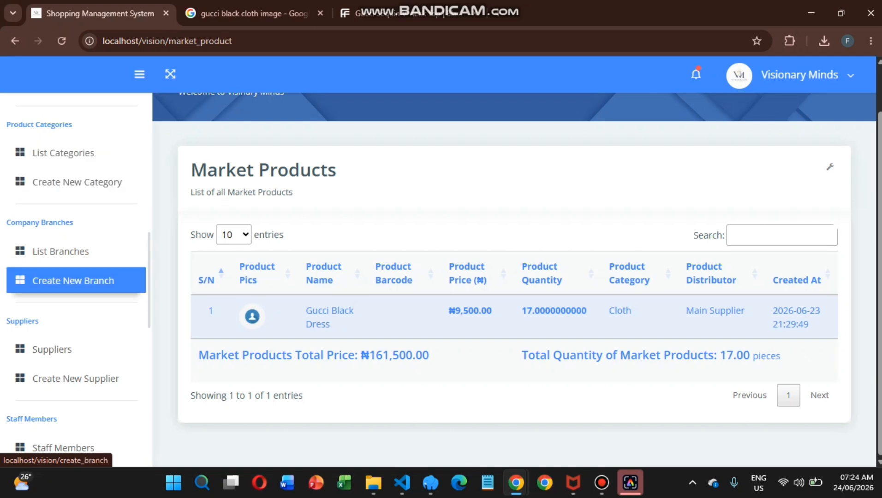
pyautogui.scroll(-3, 74, 280)
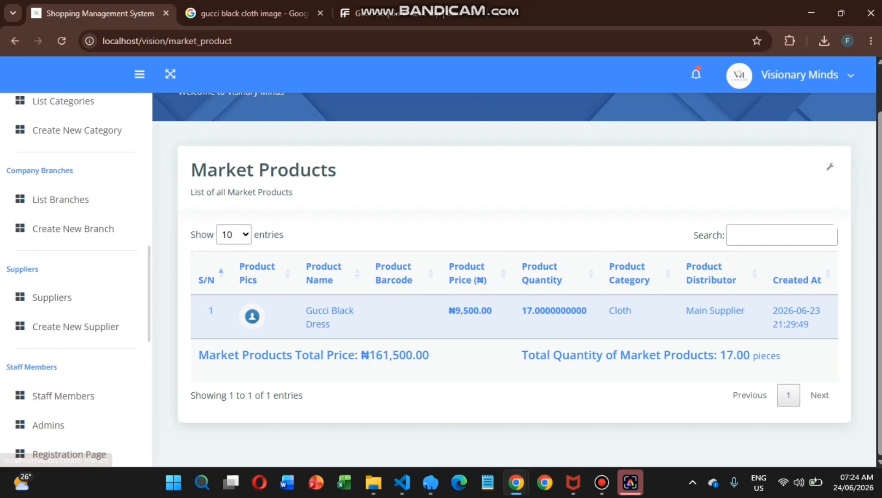
pyautogui.scroll(-2, 76, 277)
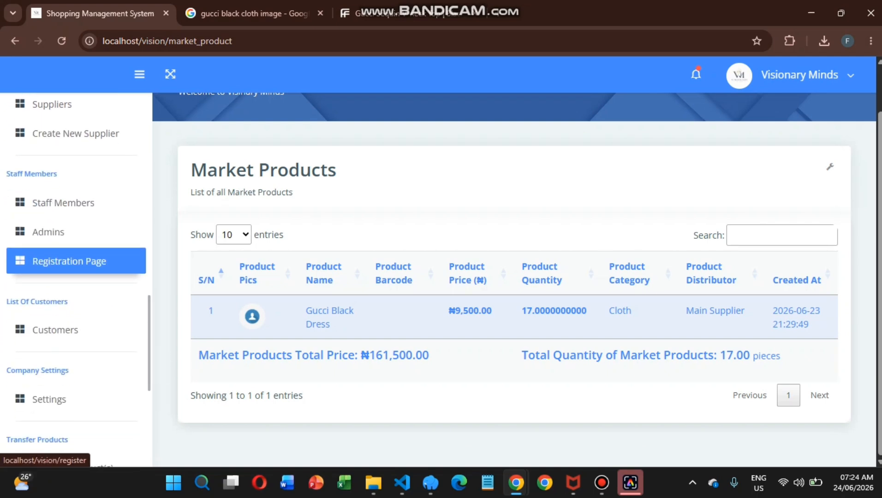
pyautogui.click(76, 203)
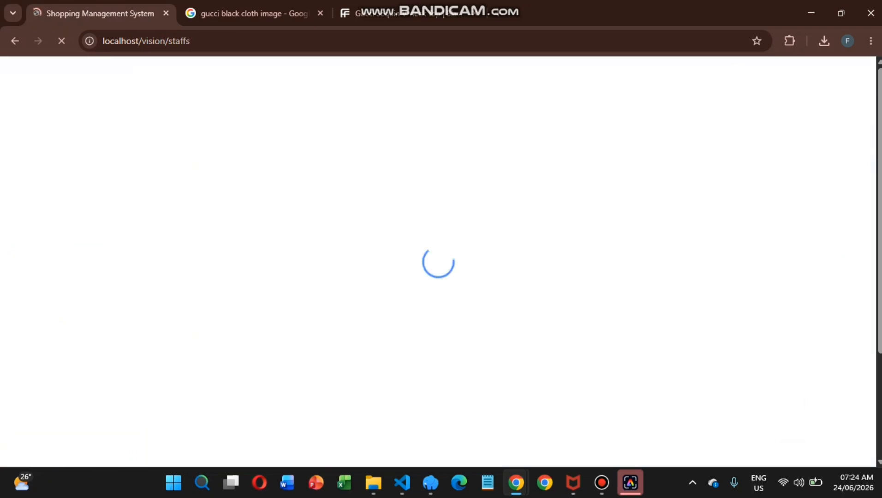
pyautogui.scroll(-3, 515, 277)
pyautogui.scroll(-1, 514, 277)
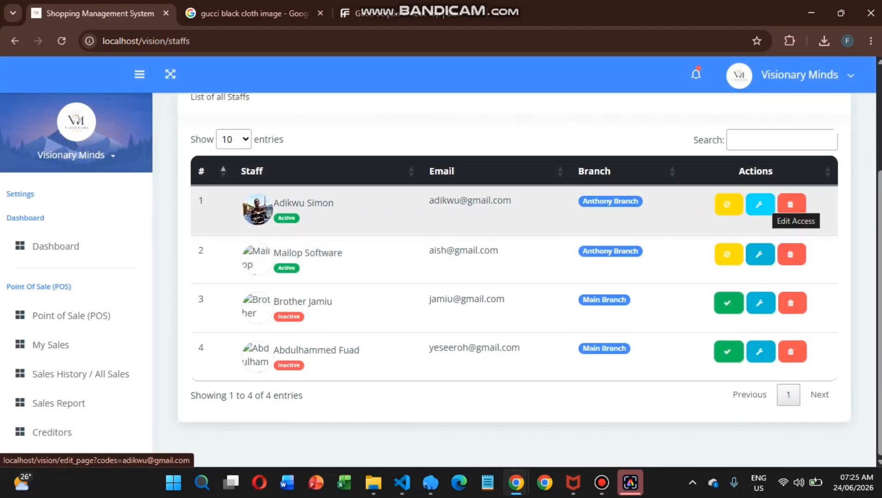
pyautogui.click(760, 205)
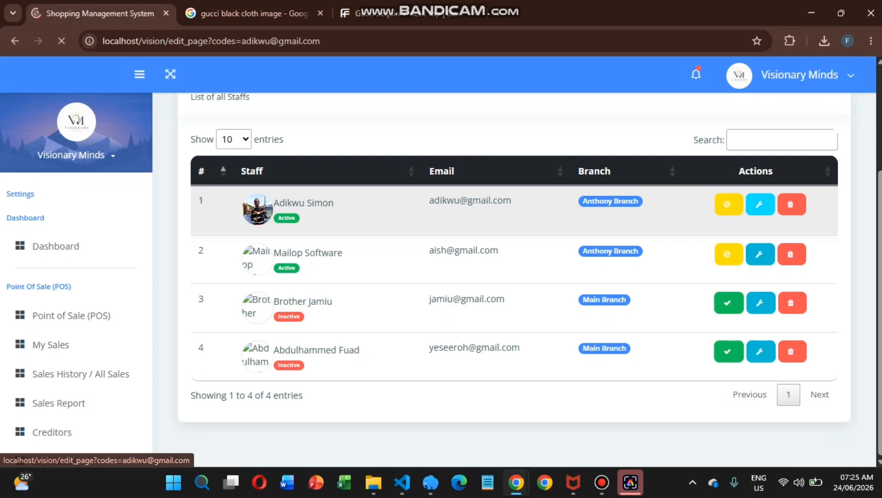
pyautogui.scroll(-8, 74, 323)
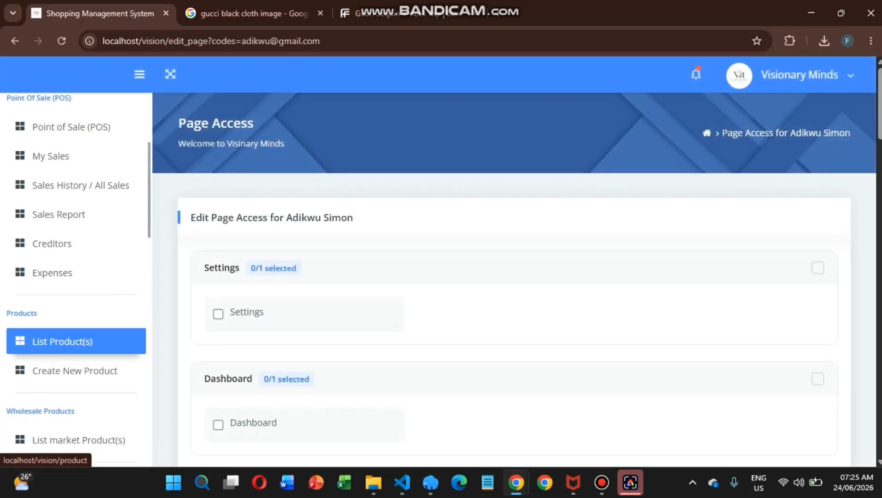
pyautogui.scroll(-20, 74, 323)
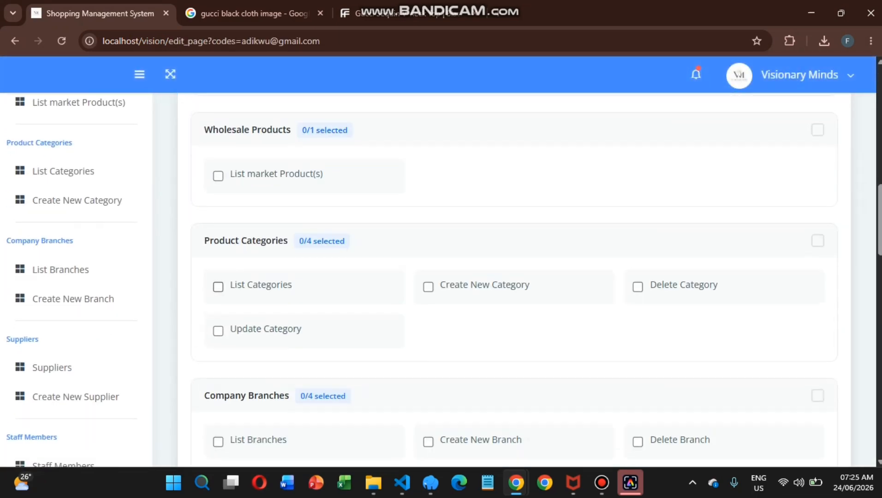
pyautogui.scroll(-3, 507, 277)
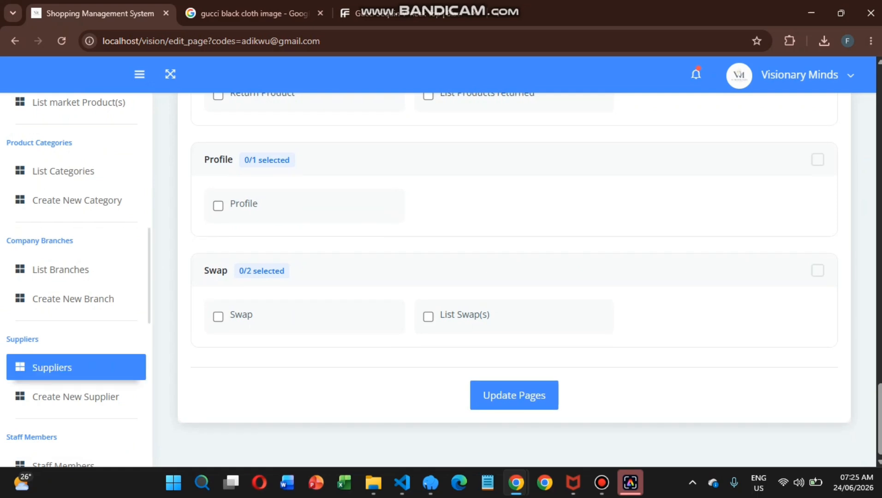
pyautogui.scroll(-5, 69, 360)
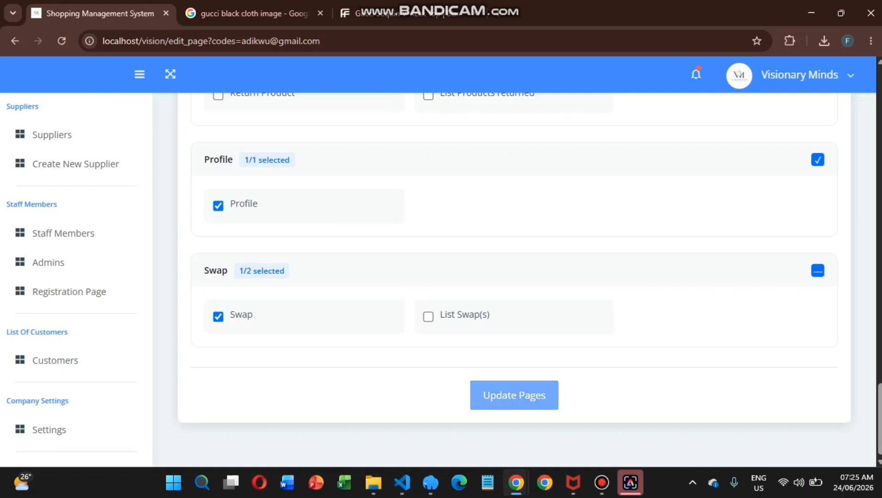
pyautogui.scroll(-5, 69, 323)
pyautogui.scroll(-3, 69, 355)
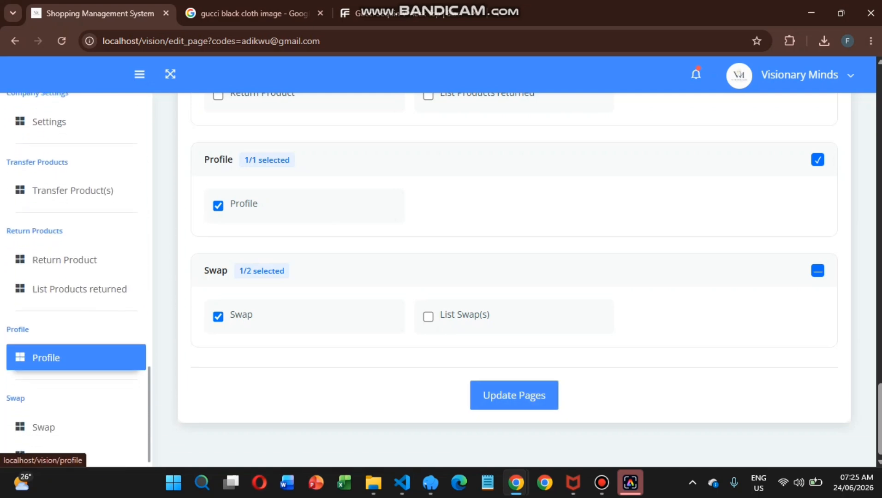
pyautogui.scroll(6, 76, 173)
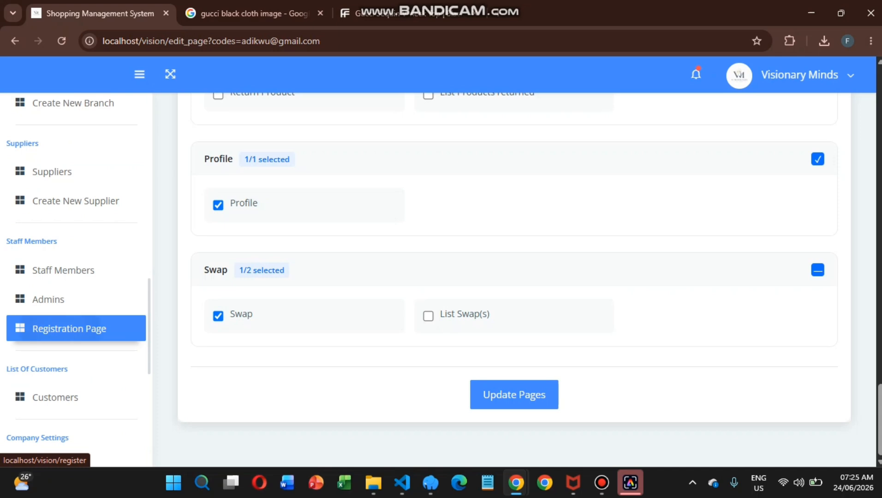
# Open the member registration form and scroll through its fields.
pyautogui.click(69, 328)
pyautogui.scroll(-1, 507, 277)
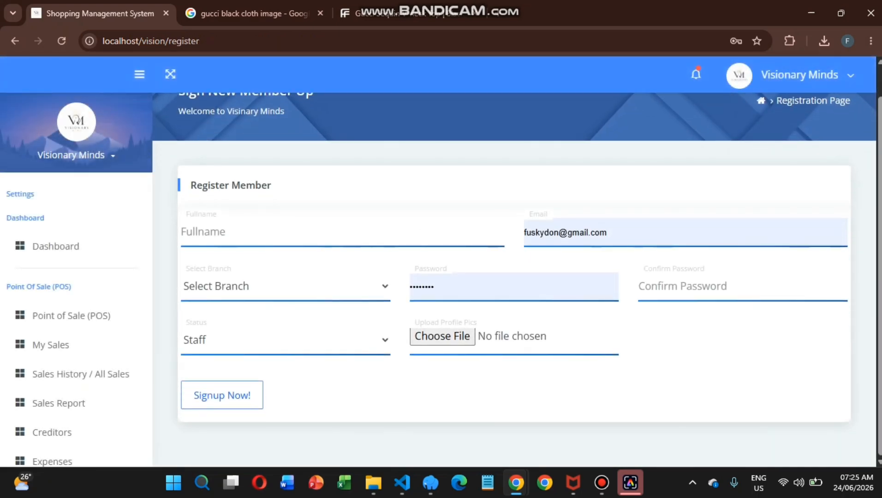
pyautogui.scroll(-10, 76, 330)
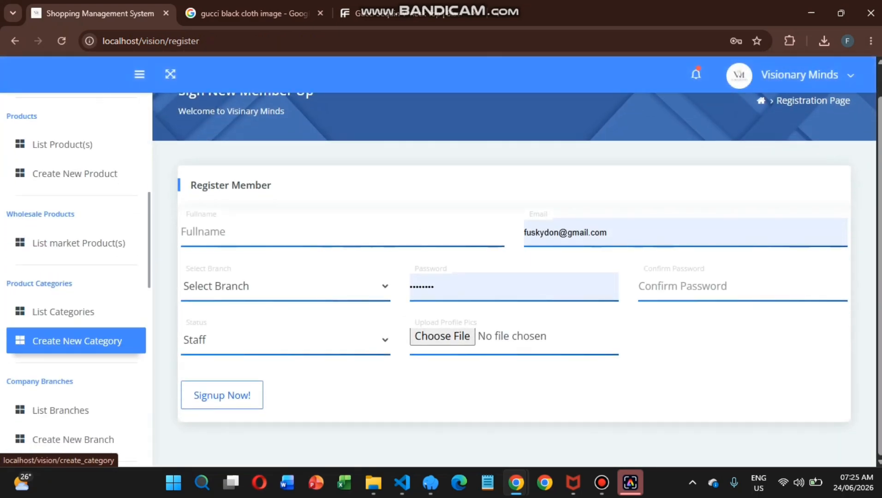
pyautogui.scroll(-10, 76, 330)
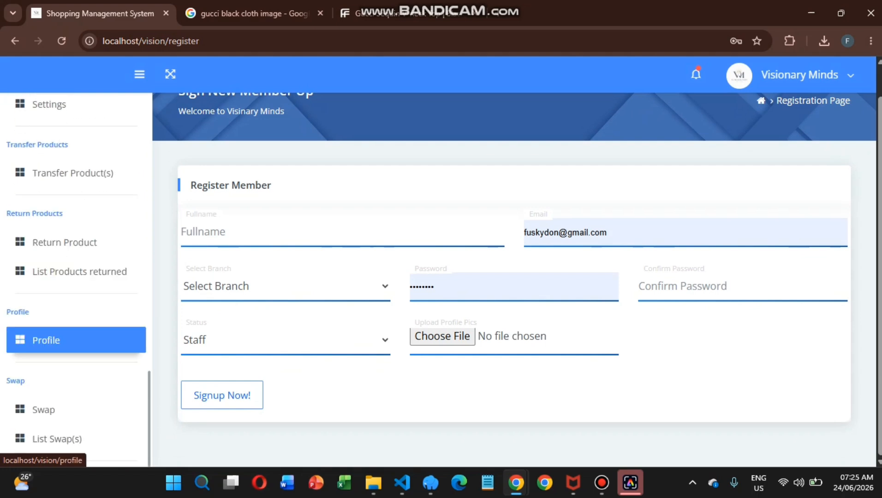
pyautogui.scroll(2, 77, 175)
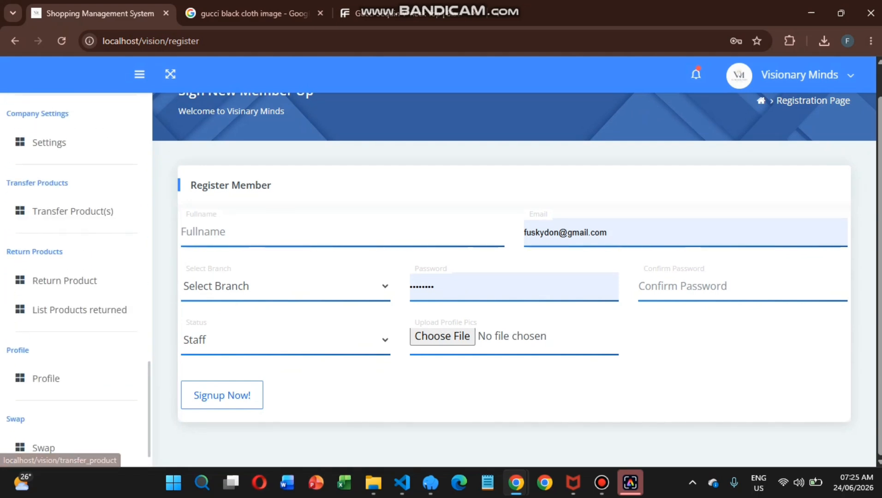
pyautogui.scroll(2, 76, 183)
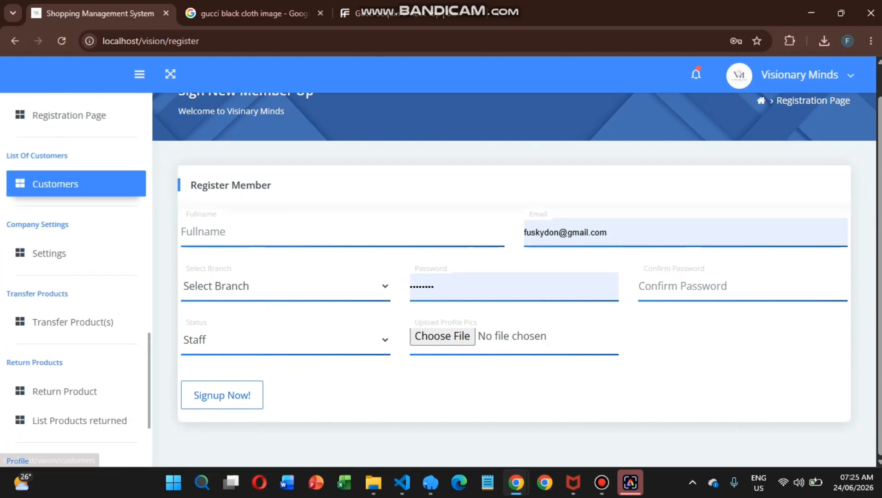
# Browse the customers list, then open Company Settings showing VAT 3.40 and Nigerian Naira.
pyautogui.click(76, 183)
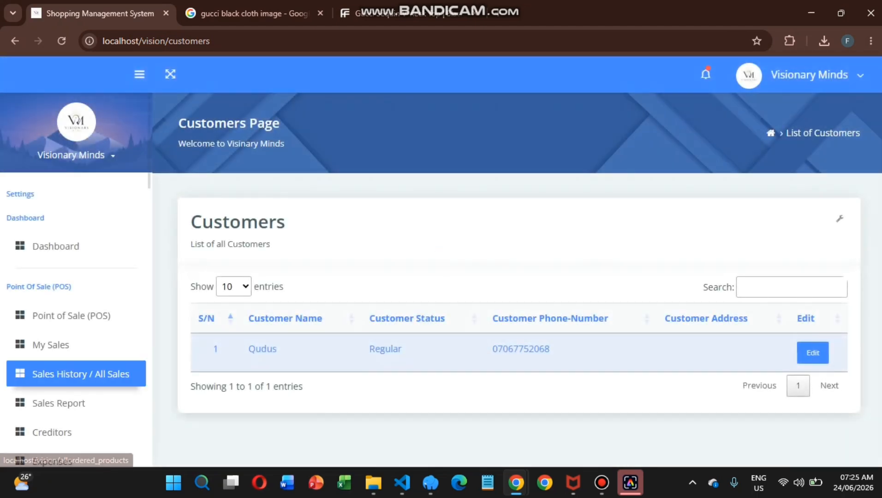
pyautogui.scroll(-6, 76, 309)
pyautogui.scroll(-4, 76, 306)
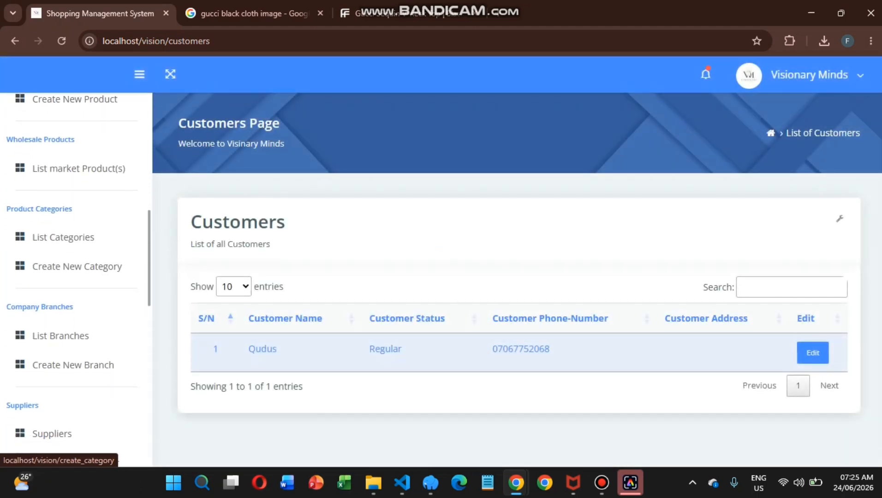
pyautogui.scroll(-9, 76, 263)
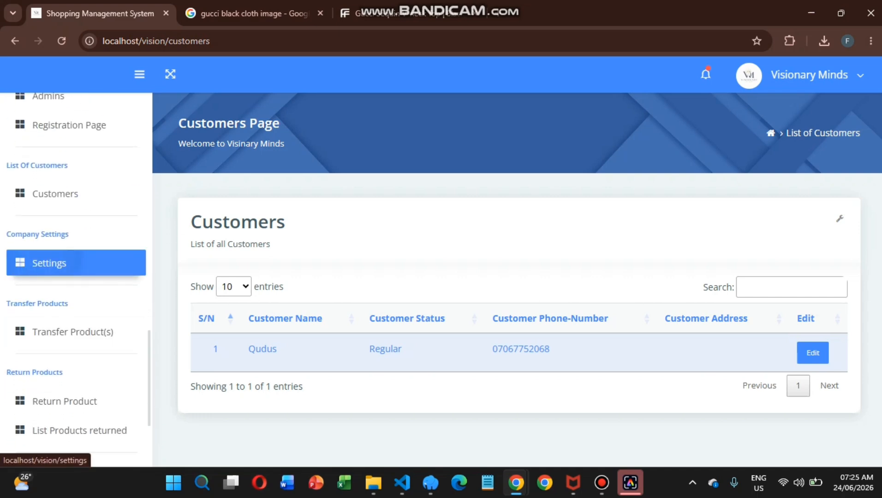
pyautogui.click(76, 263)
pyautogui.scroll(-2, 445, 275)
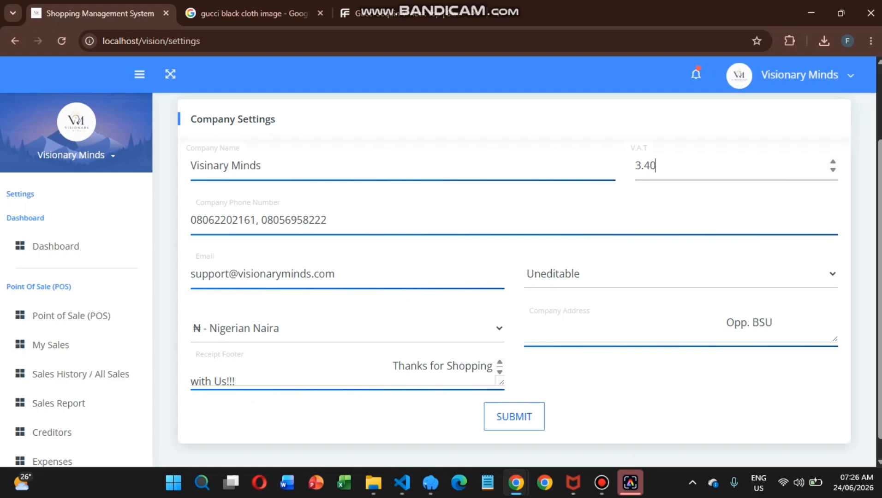
# Change the Sales Price option from Uneditable to Editable in Company Settings.
pyautogui.click(229, 166)
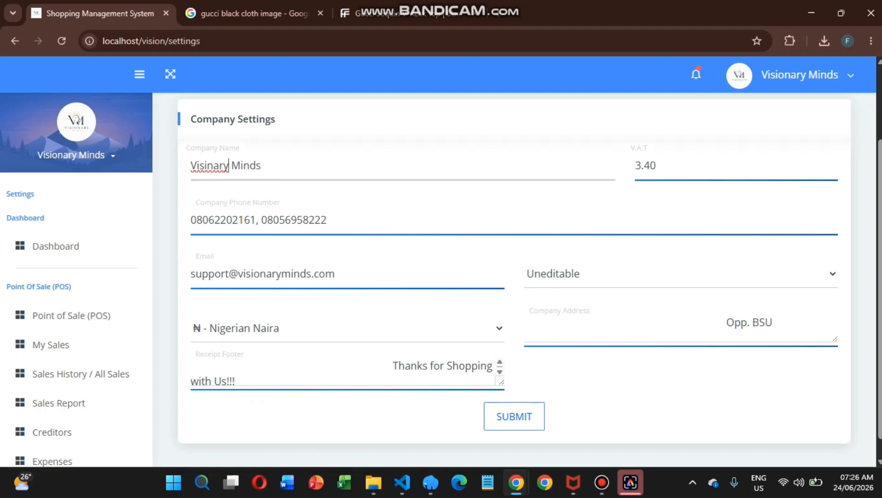
pyautogui.click(680, 274)
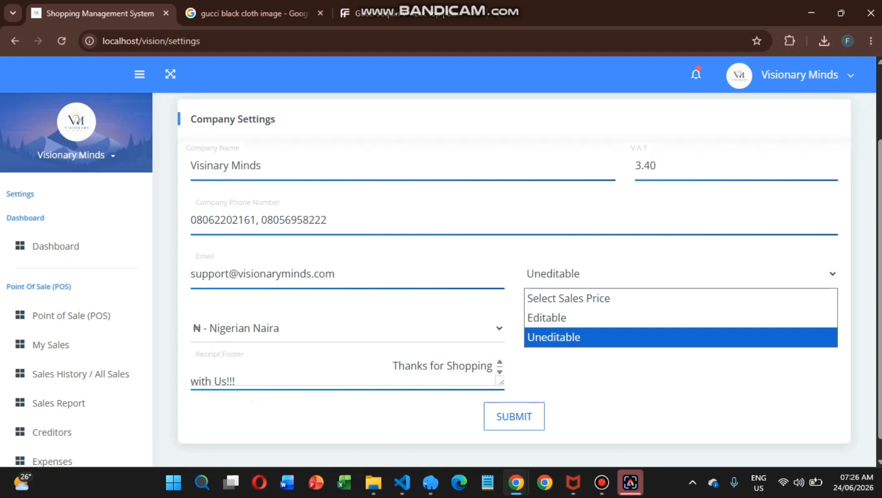
pyautogui.click(681, 318)
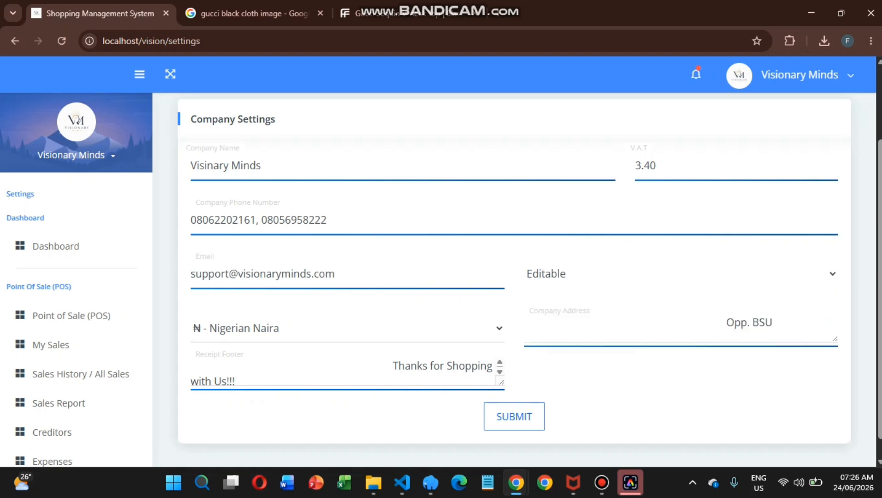
pyautogui.scroll(-14, 76, 383)
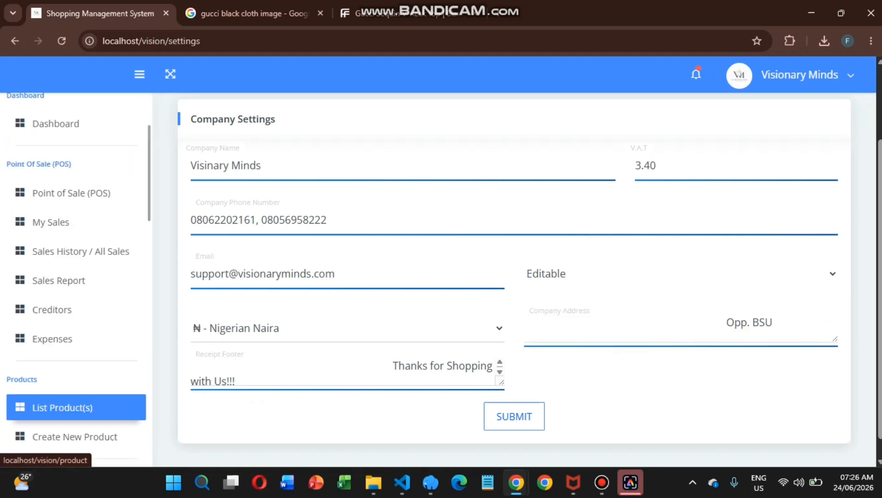
pyautogui.scroll(-10, 77, 383)
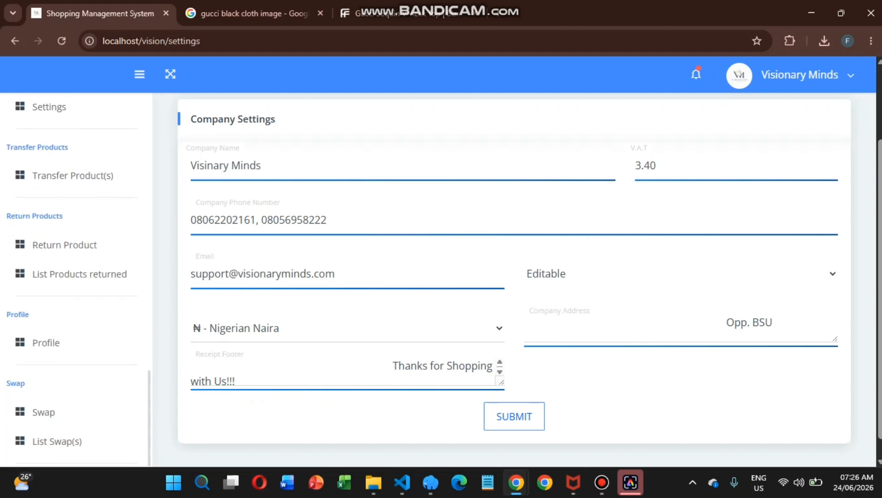
# On the Transfer Product(s) page, set the source branch to Main Branch.
pyautogui.click(70, 176)
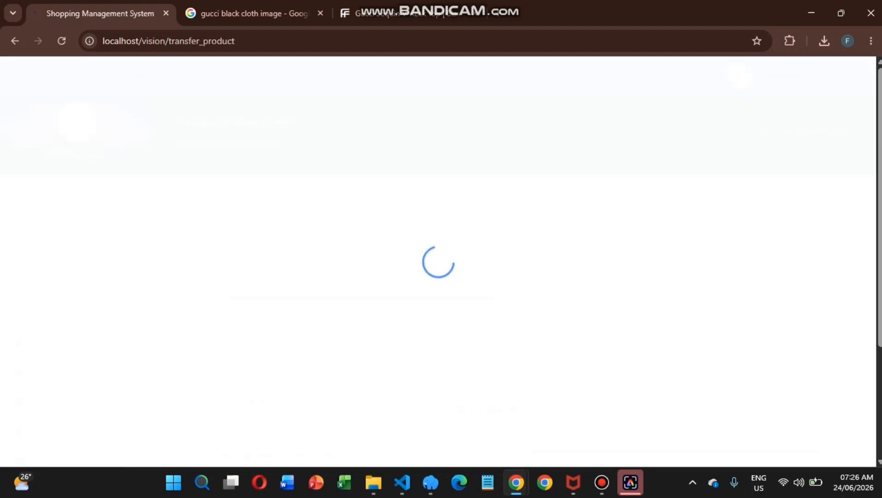
pyautogui.scroll(-4, 514, 276)
pyautogui.click(358, 125)
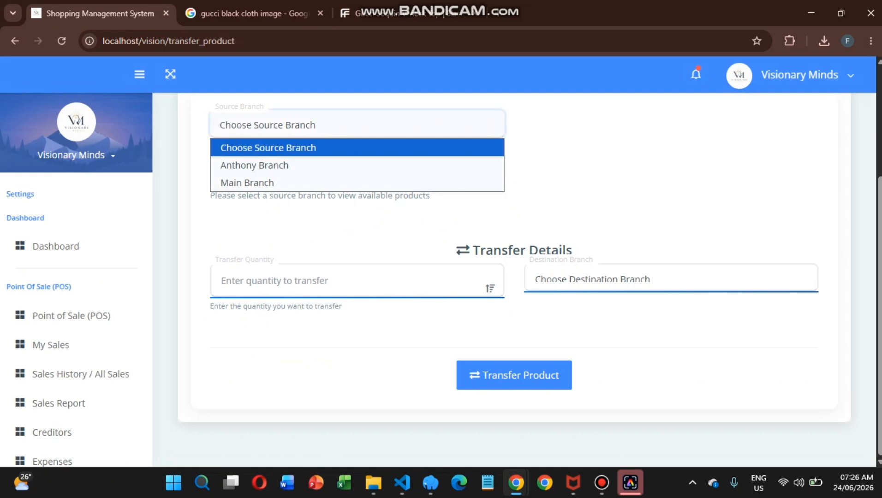
pyautogui.press('Return')
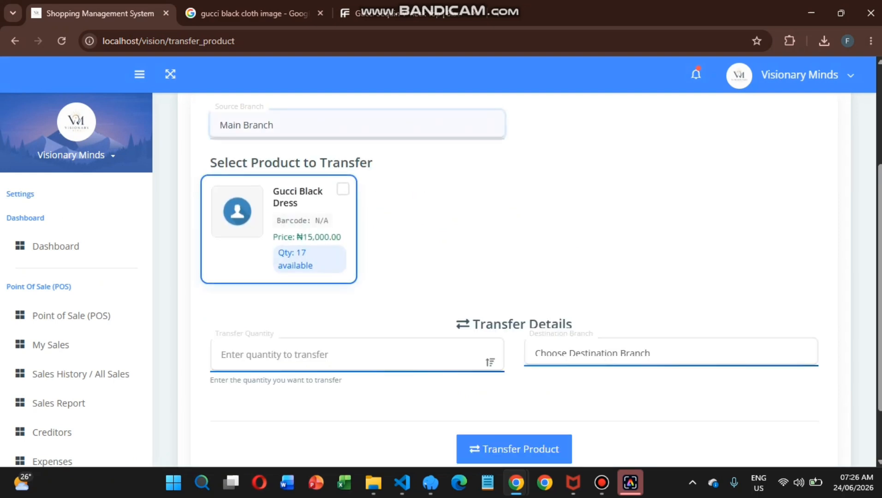
pyautogui.click(323, 125)
pyautogui.press('Return')
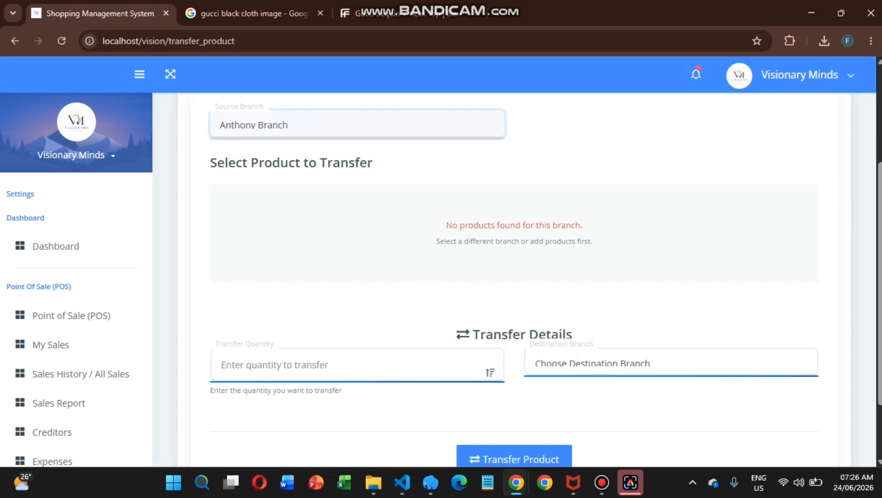
pyautogui.hotkey('alt', 'Down')
pyautogui.press('Down')
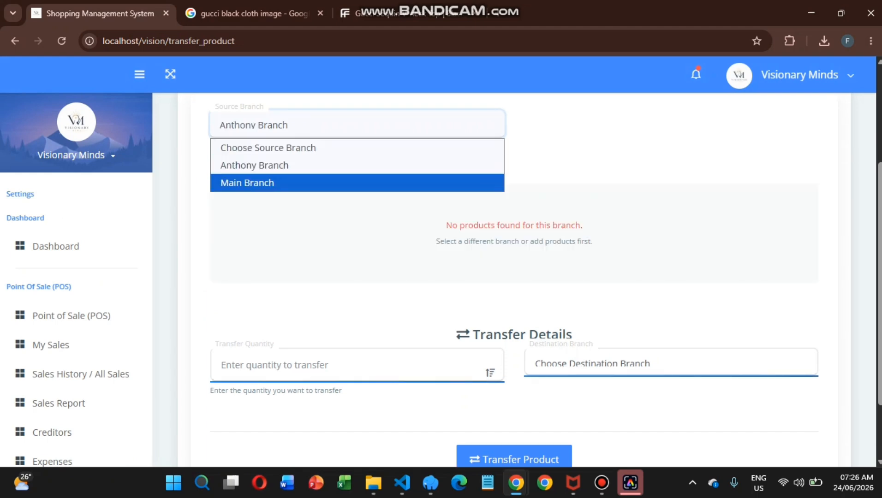
pyautogui.press('Return')
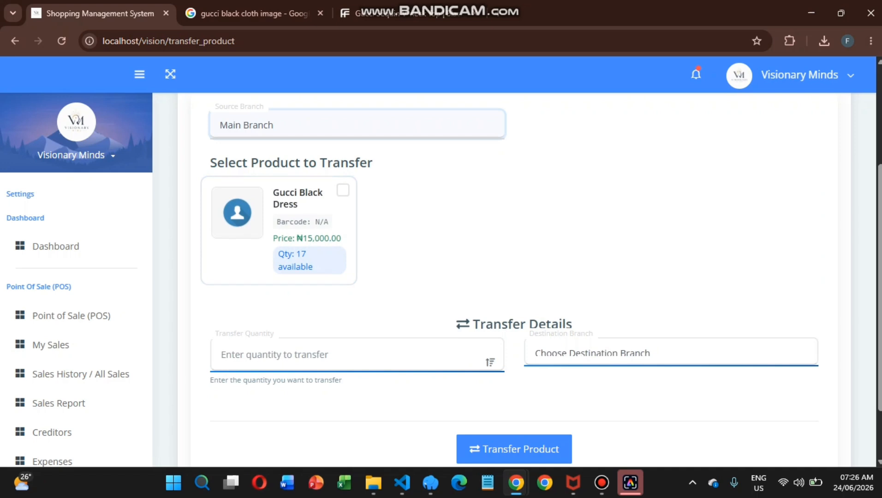
# Transfer 3 Gucci Black Dresses to Anthony Branch.
pyautogui.click(295, 221)
pyautogui.click(357, 354)
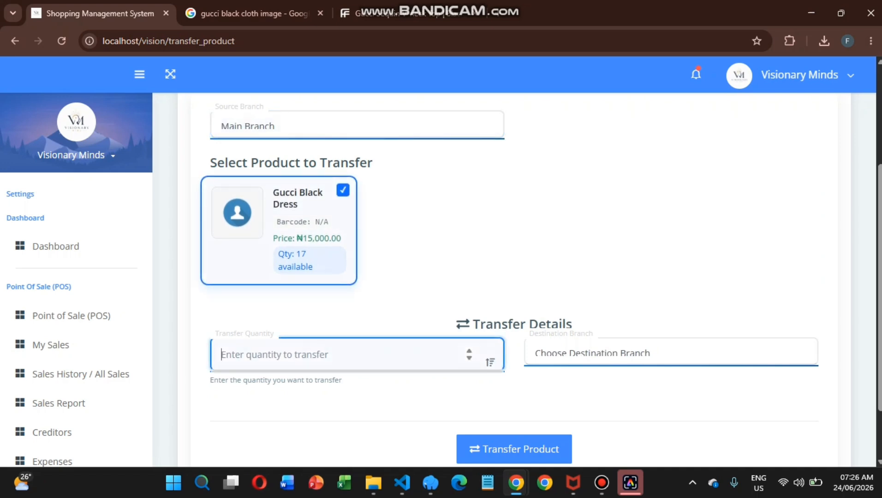
pyautogui.write('3')
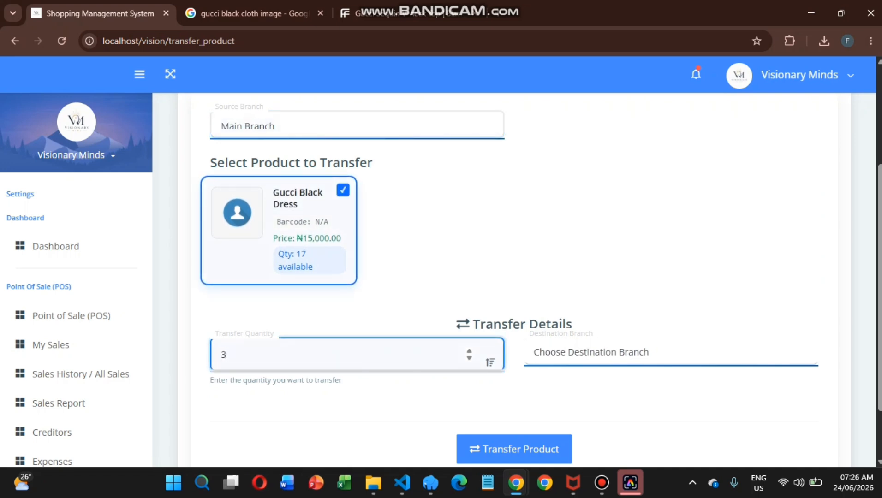
pyautogui.click(670, 353)
pyautogui.click(569, 393)
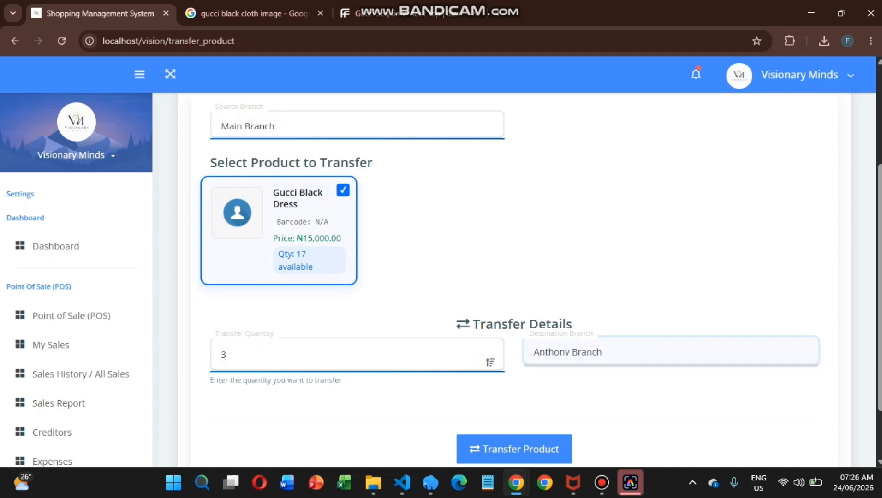
pyautogui.scroll(-2, 569, 393)
pyautogui.click(514, 376)
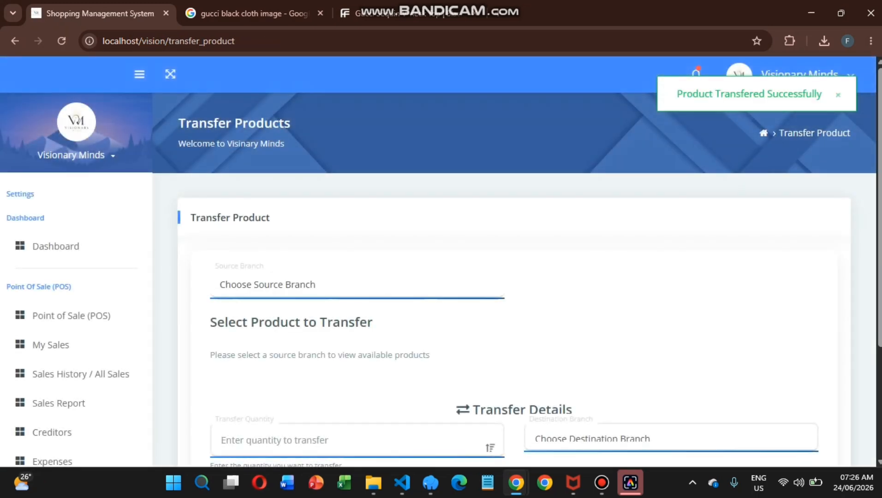
# Check Gucci Black Dress stock by switching the branch between Main Branch and Anthony Branch.
pyautogui.click(295, 285)
pyautogui.click(295, 342)
pyautogui.scroll(-2, 295, 343)
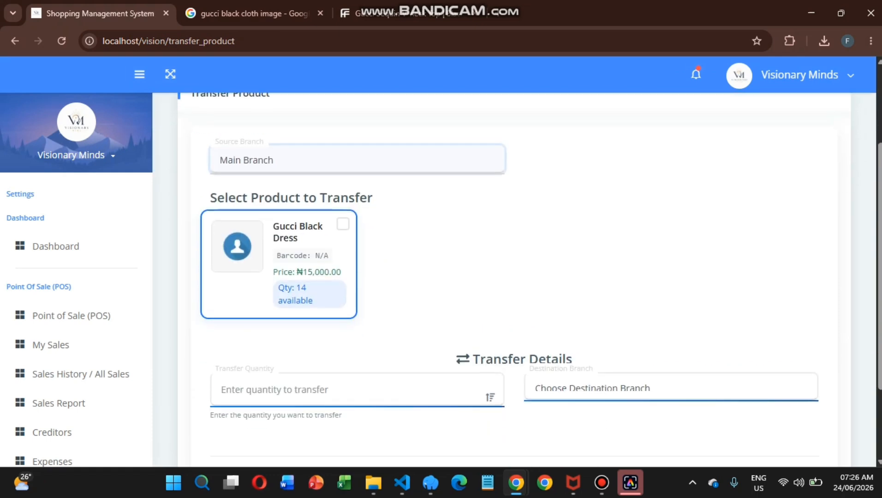
pyautogui.click(295, 160)
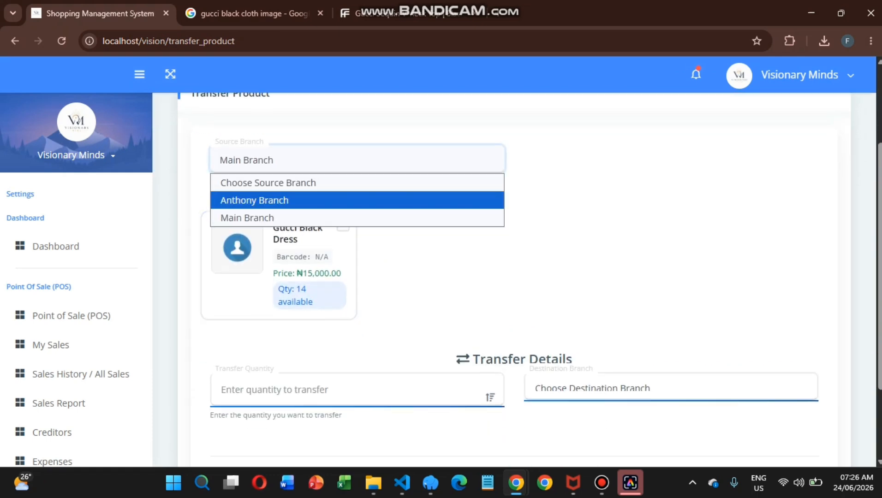
pyautogui.click(295, 200)
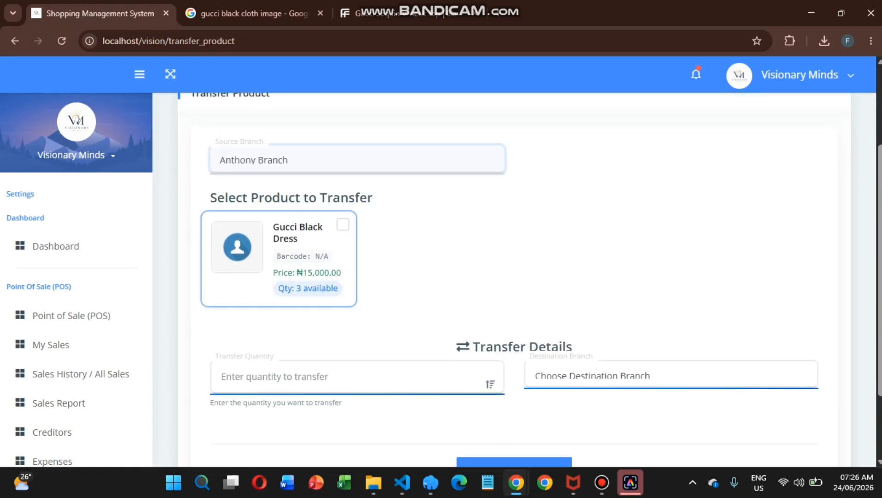
pyautogui.scroll(-5, 76, 276)
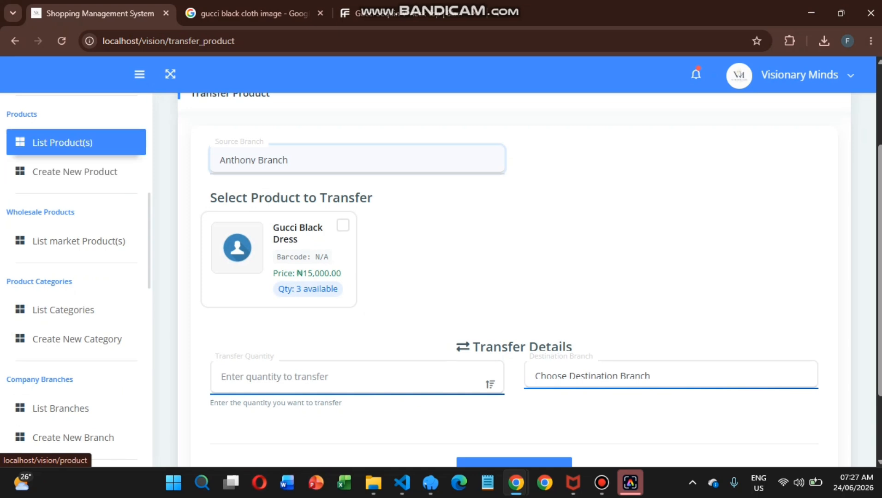
# In the product list, compare the dress cards: 3 at Anthony Branch, 14 at Main Branch.
pyautogui.click(51, 144)
pyautogui.scroll(-5, 512, 263)
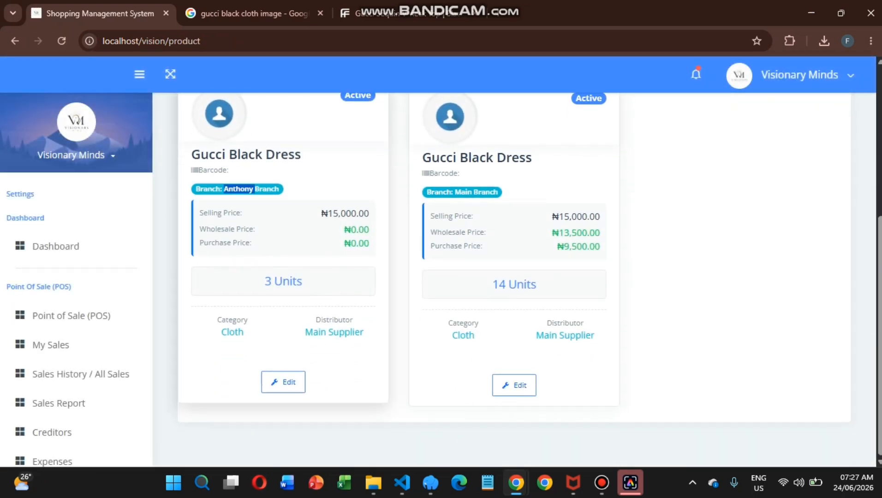
pyautogui.doubleClick(464, 189)
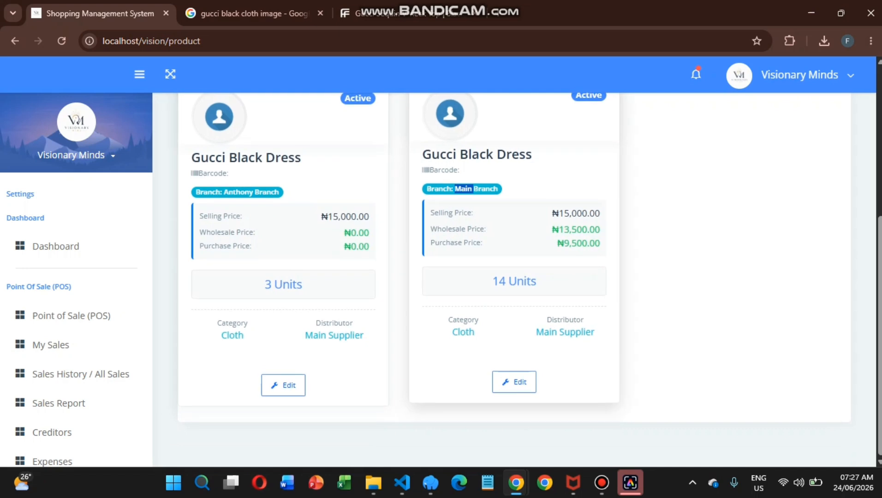
pyautogui.scroll(-5, 74, 339)
pyautogui.scroll(-10, 74, 203)
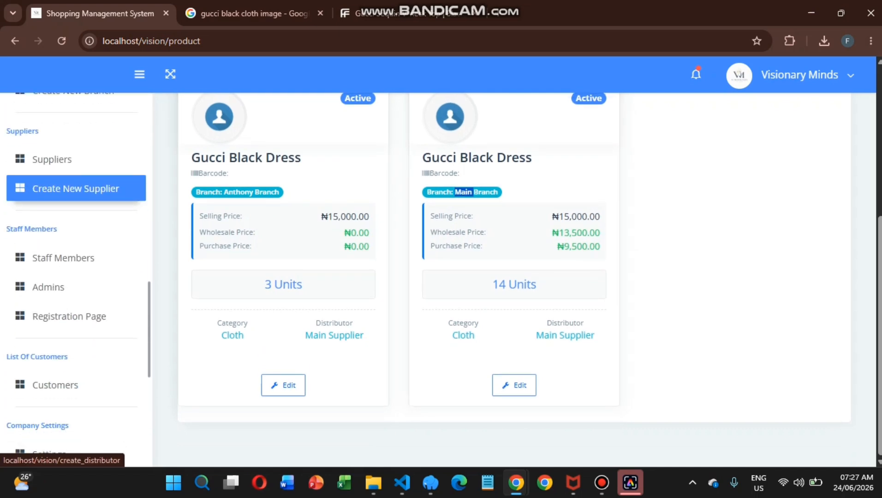
pyautogui.scroll(-5, 74, 240)
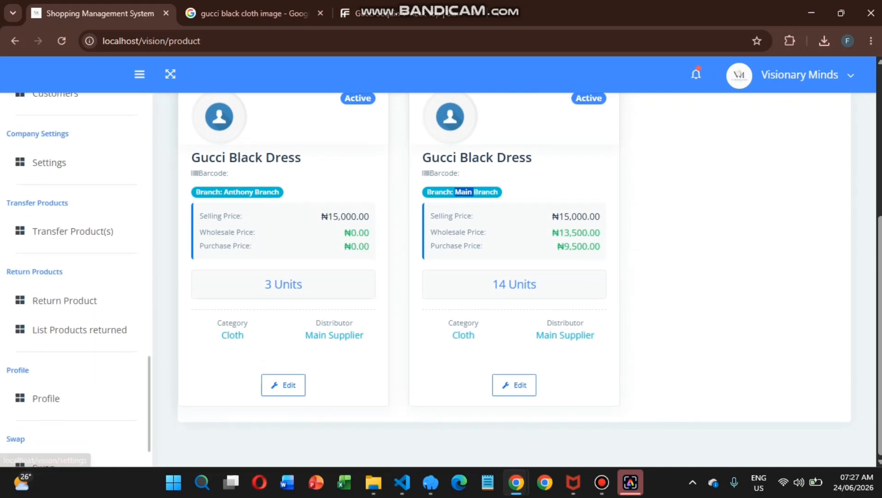
# Open the Return Product page and scroll through it.
pyautogui.click(76, 242)
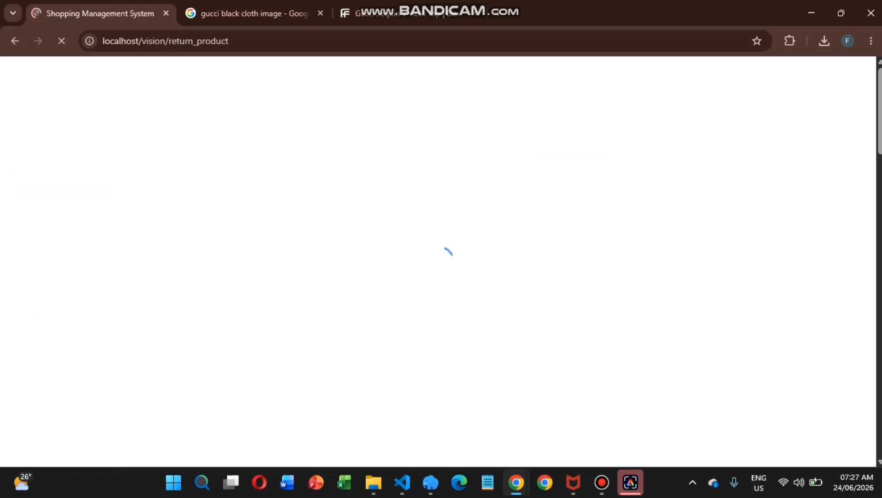
pyautogui.scroll(-2, 515, 276)
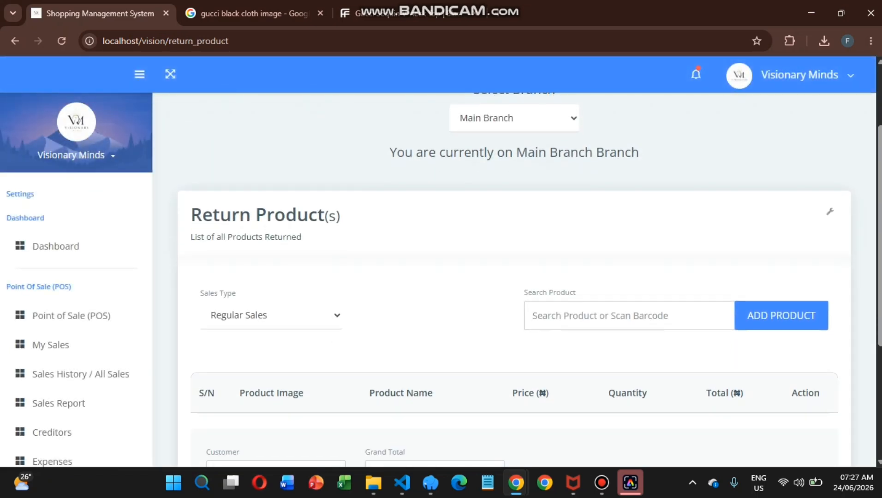
pyautogui.scroll(-12, 76, 277)
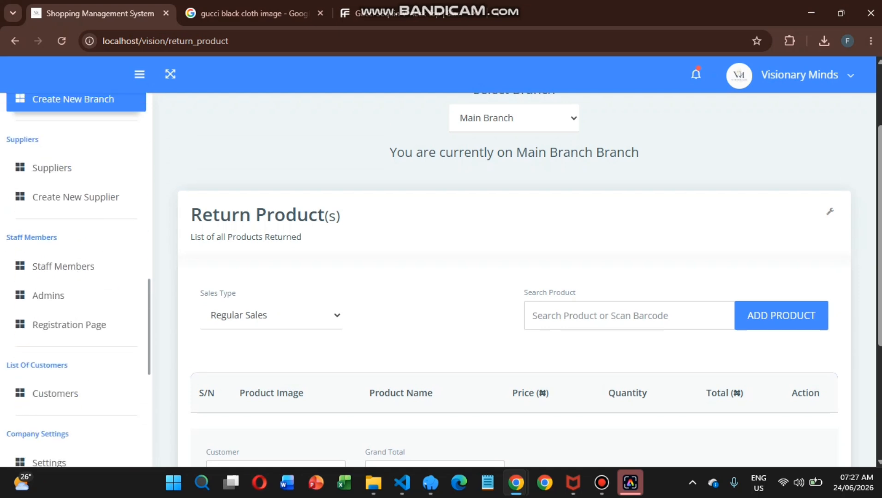
pyautogui.scroll(-8, 76, 277)
pyautogui.scroll(-4, 514, 277)
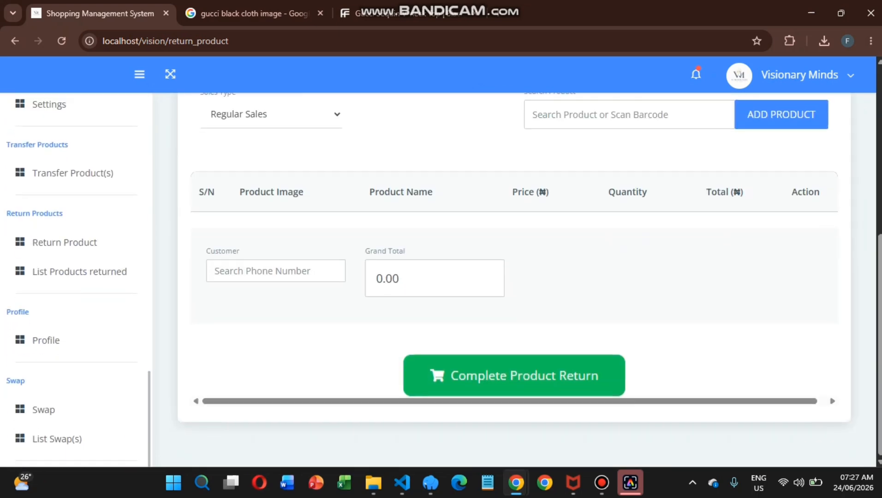
# Open the Profile page and scroll to the name, e-mail, password and picture fields.
pyautogui.click(76, 340)
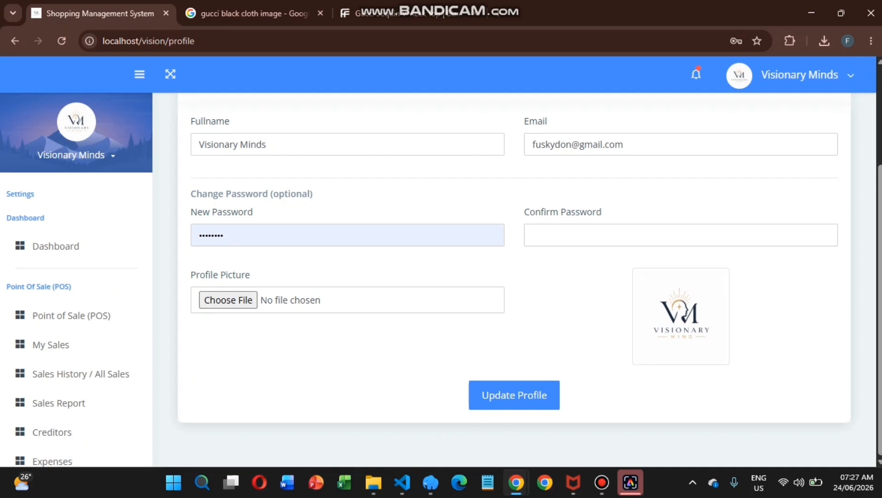
pyautogui.scroll(-15, 76, 388)
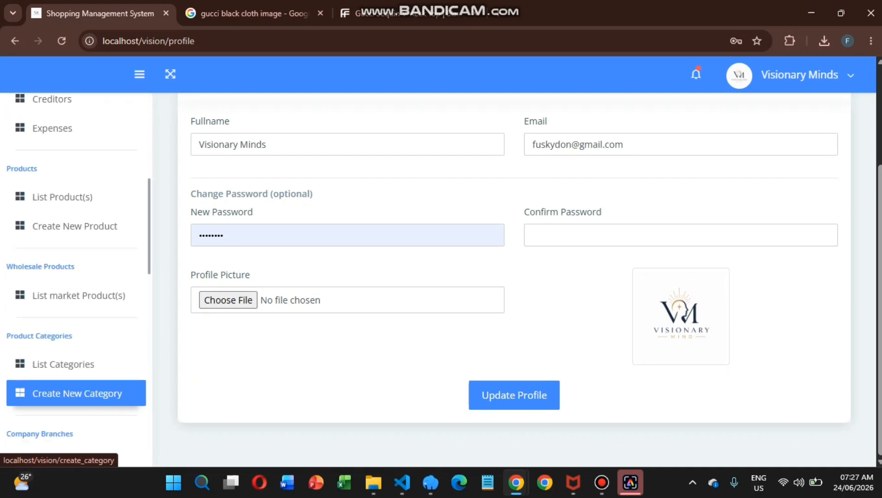
pyautogui.scroll(-5, 76, 379)
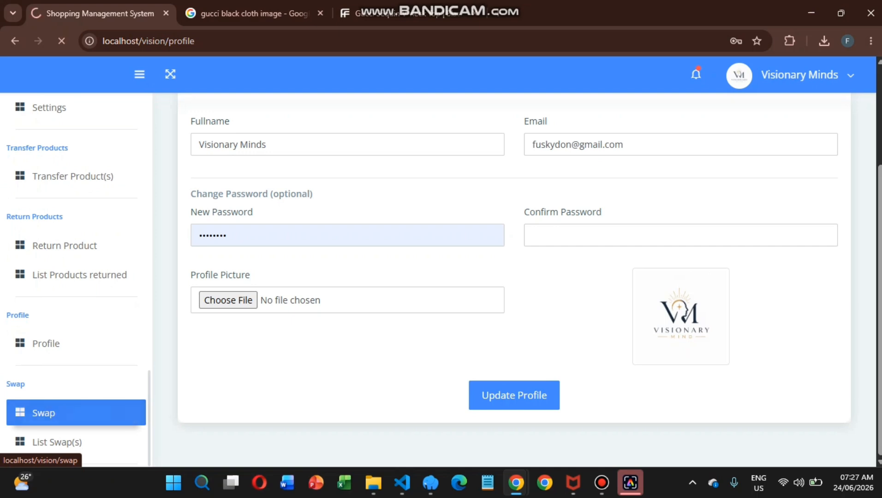
# On the Swap page, choose Gucci Black Dress as the product the customer brought.
pyautogui.click(43, 413)
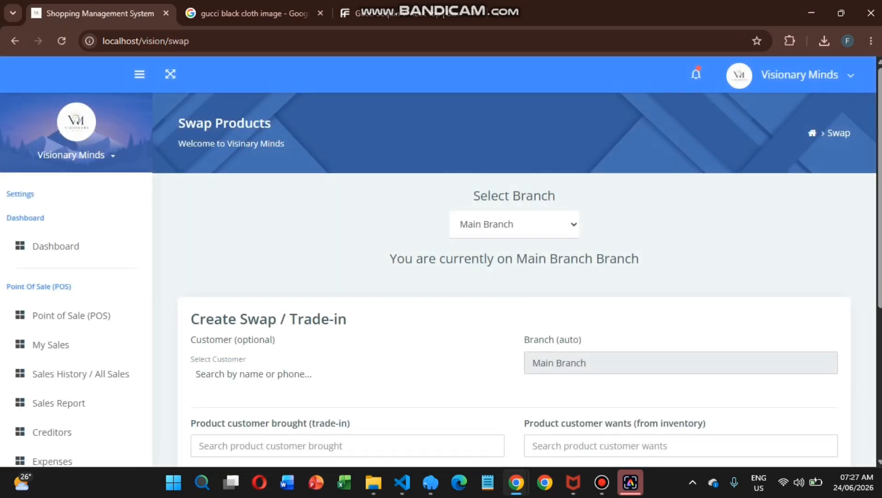
pyautogui.scroll(-5, 514, 277)
pyautogui.click(300, 205)
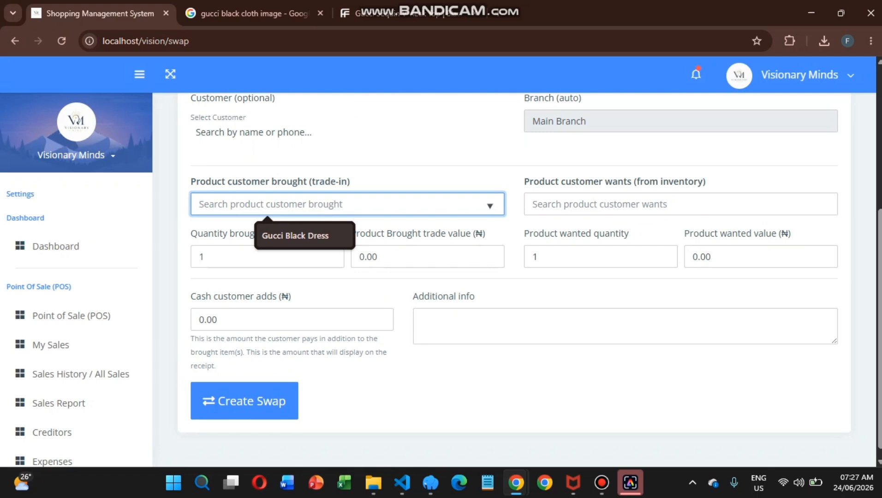
pyautogui.click(295, 236)
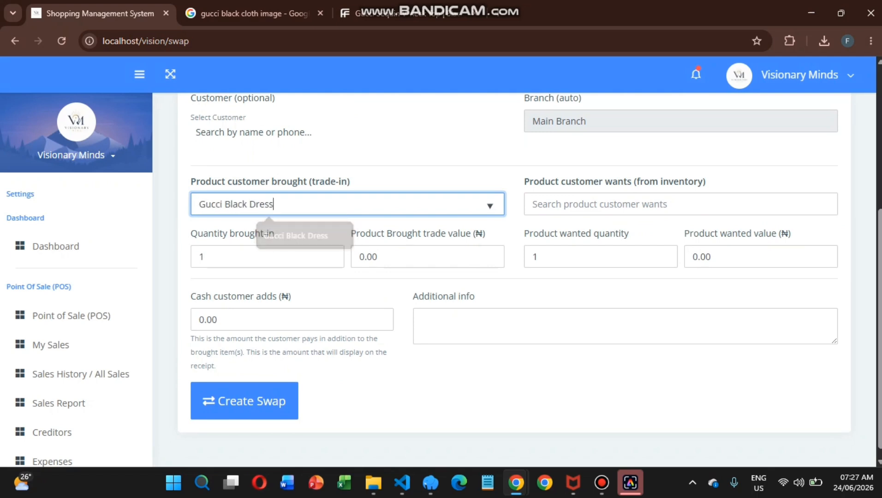
# Search the wanted product, then select the trade-in value field's current contents.
pyautogui.click(534, 204)
pyautogui.press('Return')
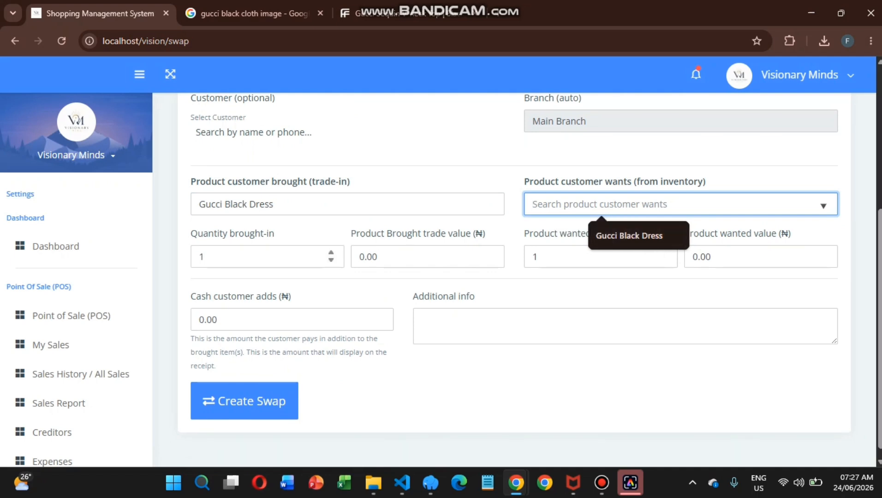
pyautogui.click(231, 256)
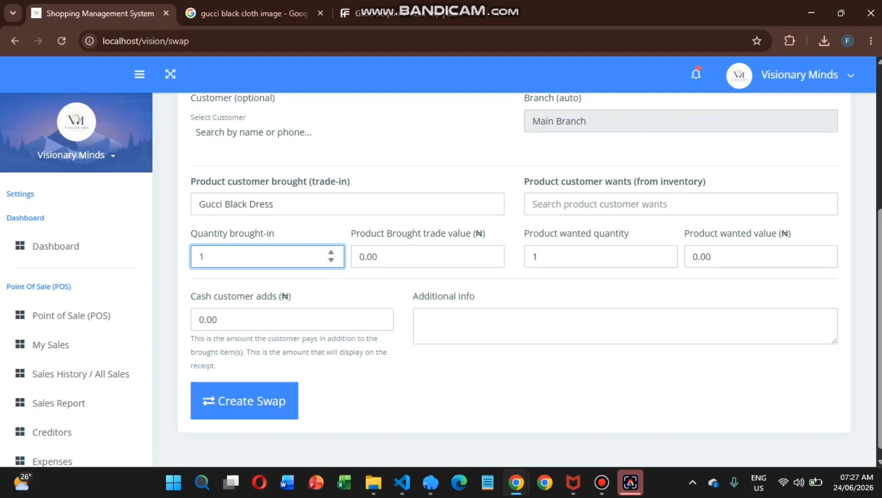
pyautogui.click(399, 257)
pyautogui.hotkey('ctrl', 'a')
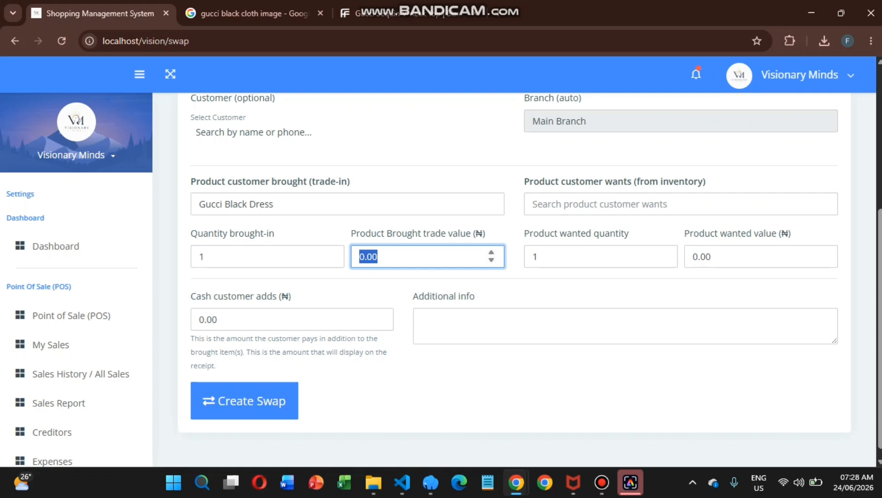
# Enter trade value 7000, wanted value 20000 and customer cash 13000 on the Swap form.
pyautogui.write('7000')
pyautogui.click(595, 256)
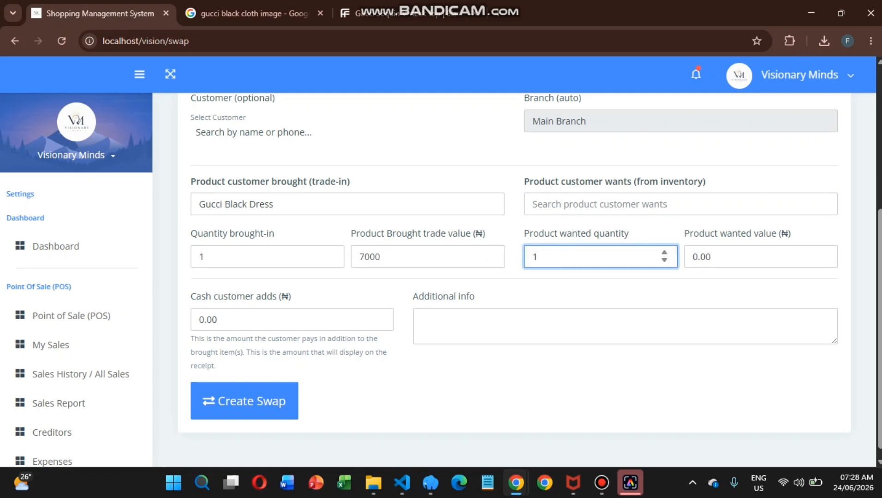
pyautogui.click(748, 256)
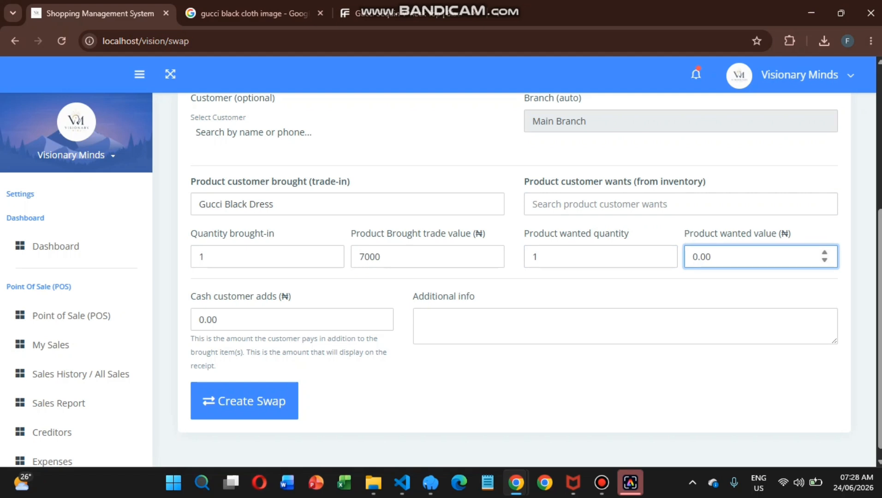
pyautogui.hotkey('ctrl', 'a')
pyautogui.write('2000')
pyautogui.click(292, 320)
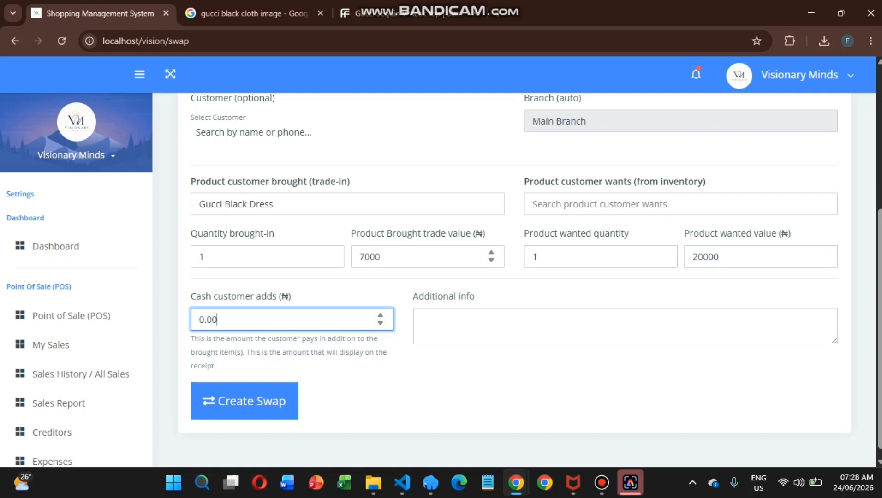
pyautogui.hotkey('ctrl', 'a')
pyautogui.write('13000')
pyautogui.click(507, 325)
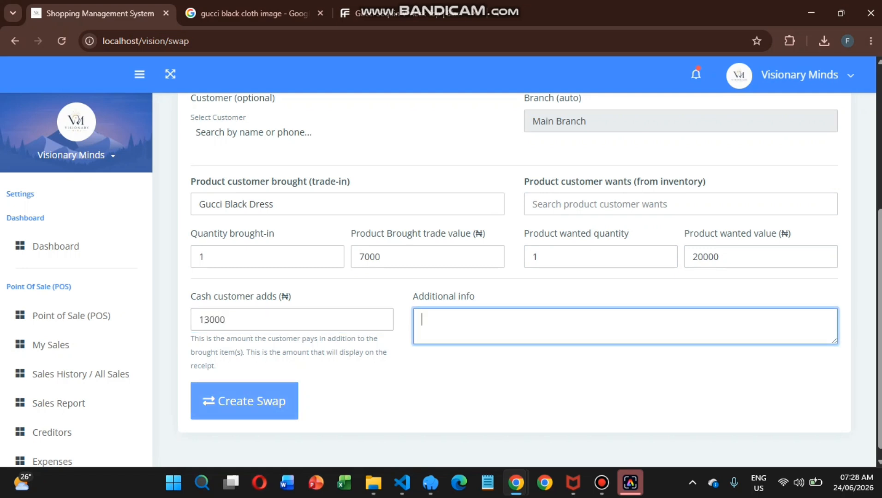
pyautogui.scroll(-5, 74, 362)
pyautogui.scroll(-1, 74, 360)
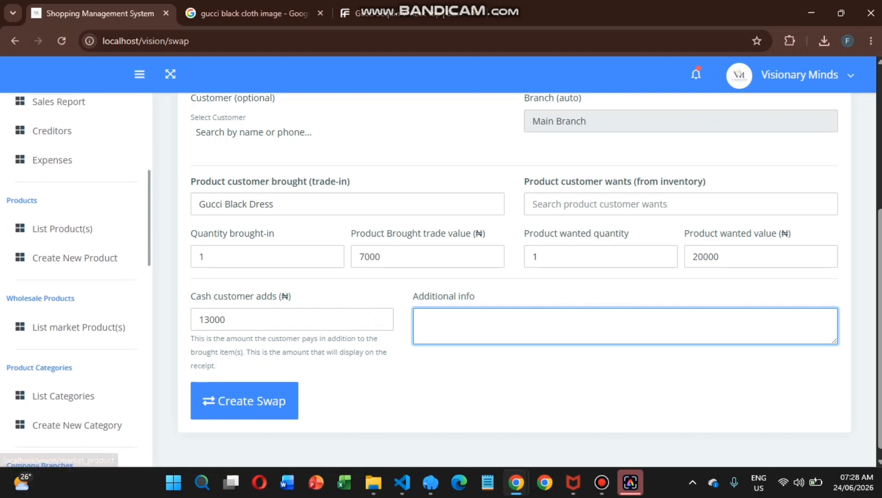
pyautogui.moveTo(602, 483)
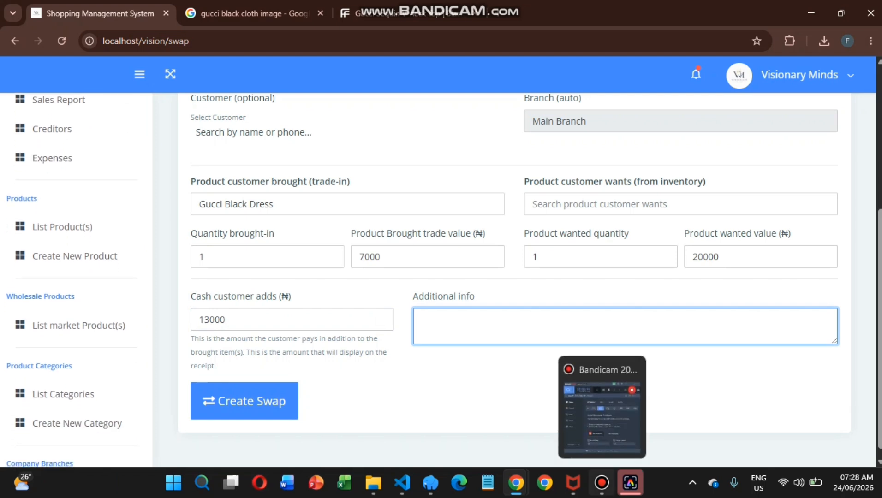